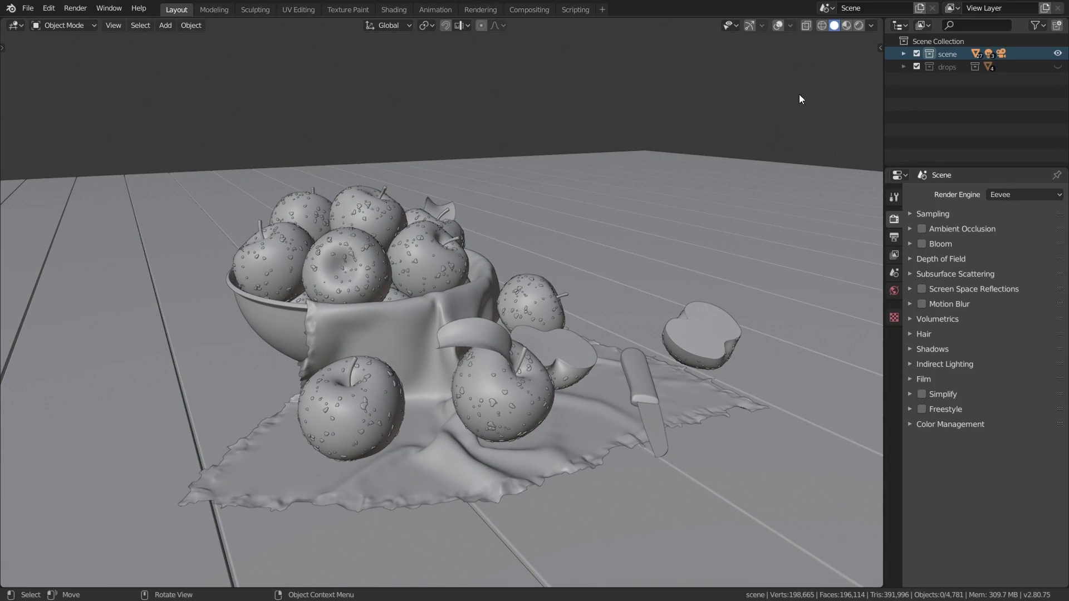
Switch to Rendered shading and enable Screen Space Reflections, Ambient Occlusion and Bloom
left_click(859, 26)
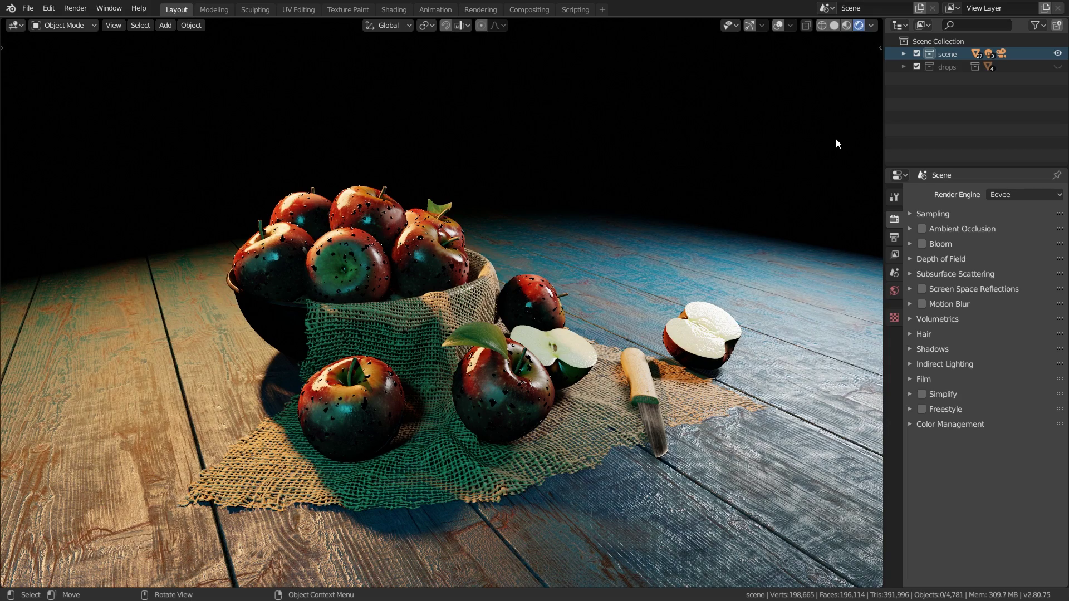
left_click(922, 289)
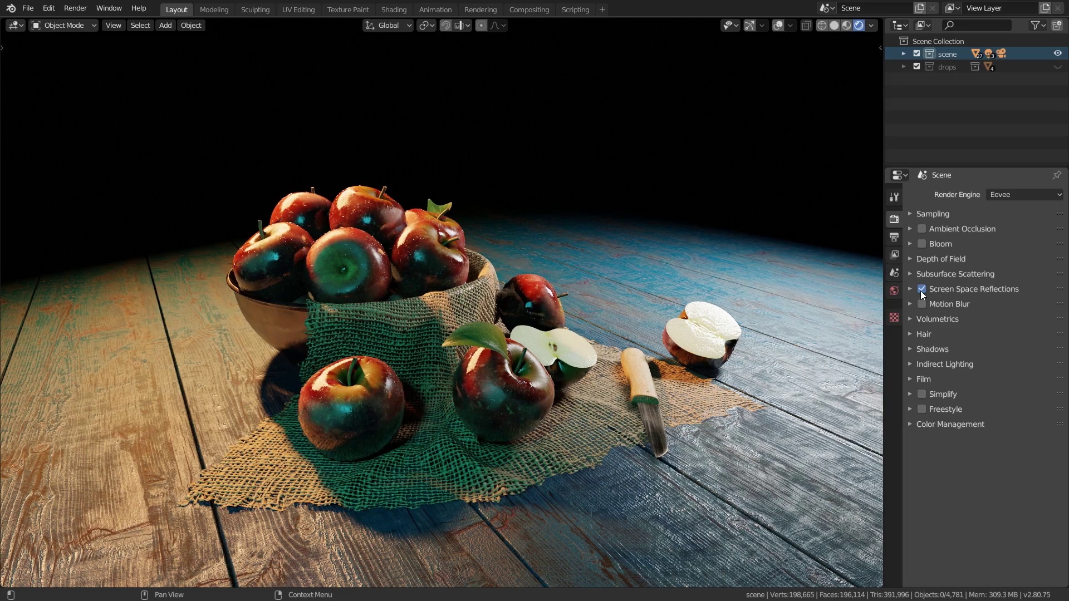
left_click(922, 229)
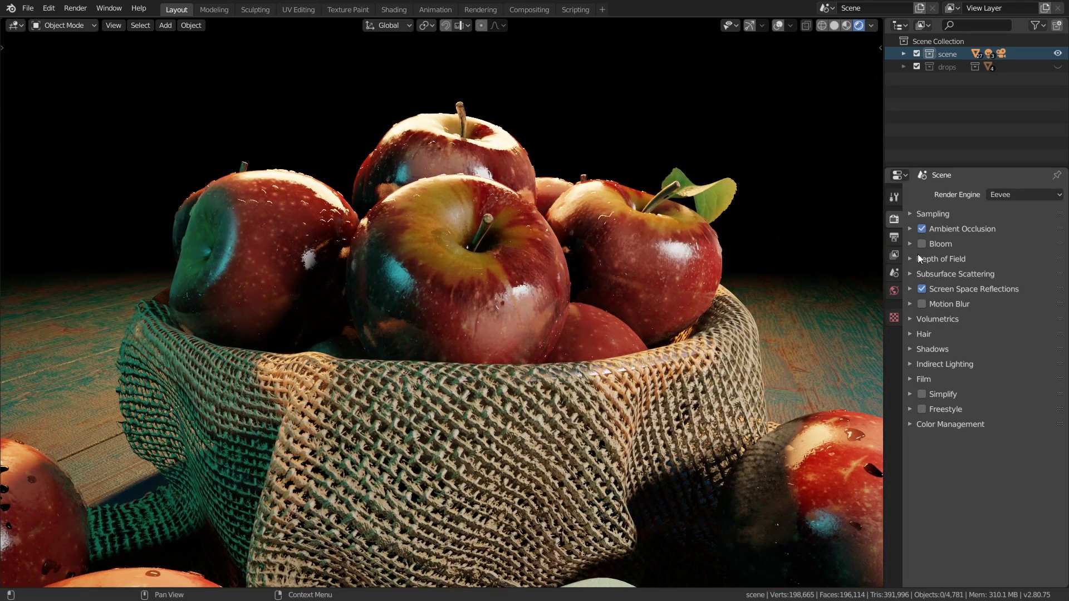
left_click(922, 244)
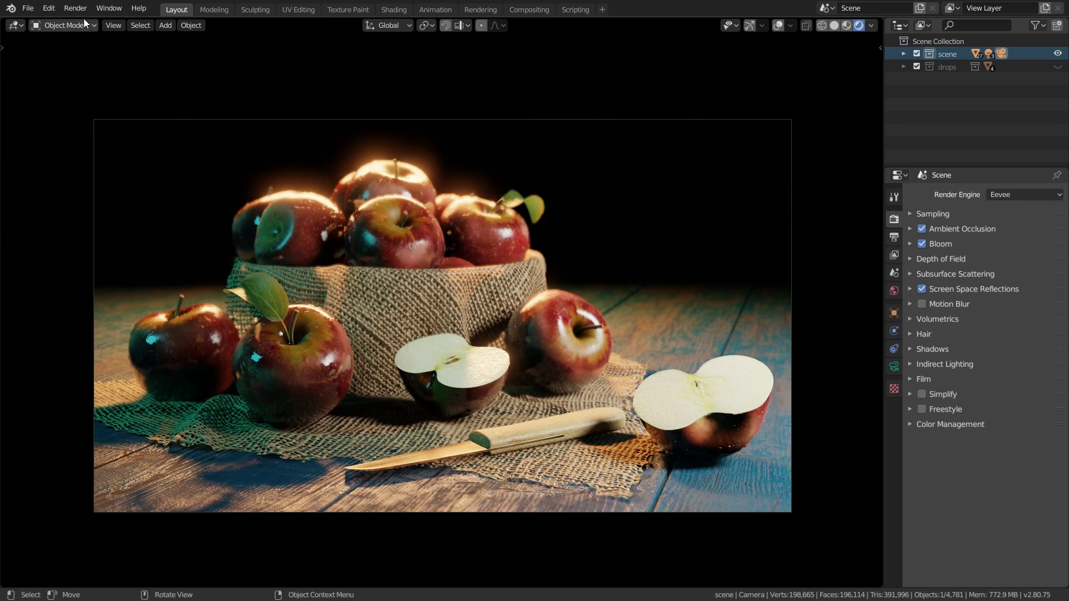
Render the image, then lower the bloom threshold to 0.000 and tint the bloom yellow-green
left_click(76, 8)
left_click(94, 20)
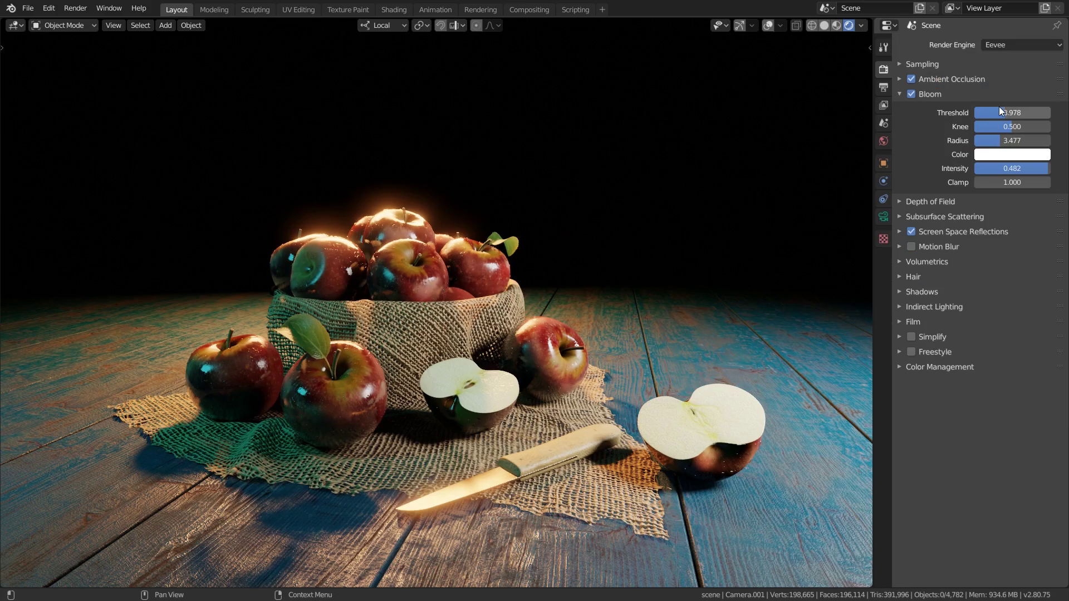
left_click_drag(999, 112, 1012, 147)
left_click(1006, 156)
left_click_drag(1001, 204, 940, 230)
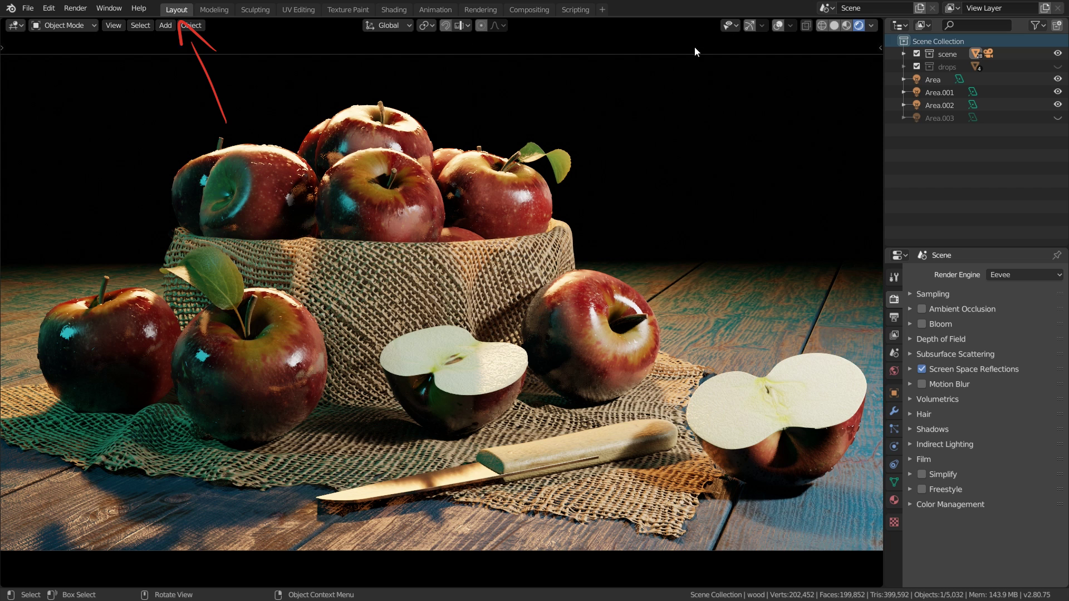
Toggle the navigation gizmo and viewport overlays on and off
left_click(750, 25)
left_click(750, 25)
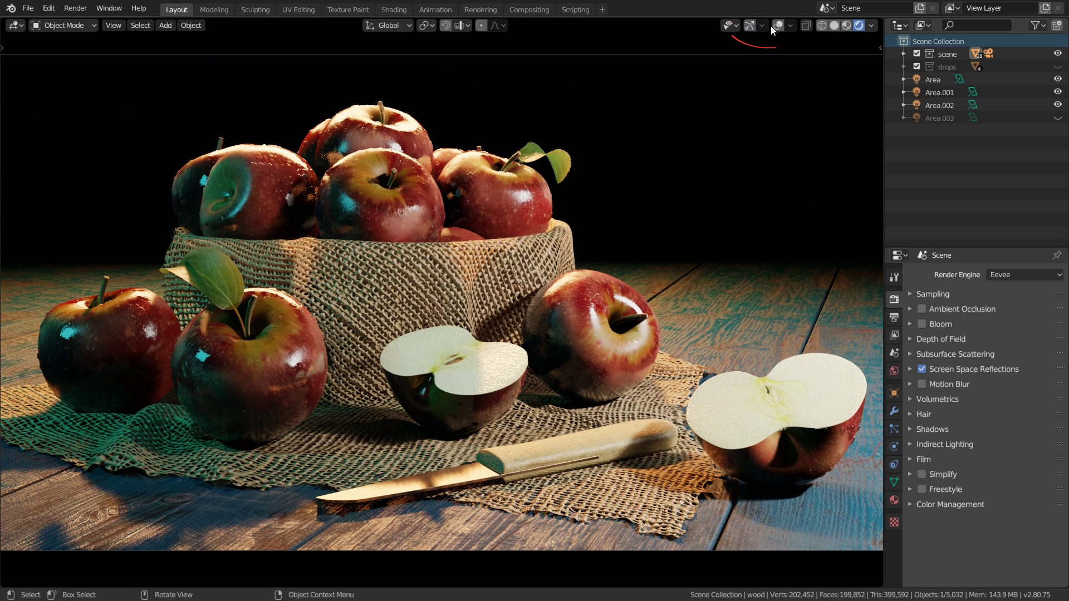
double_click(778, 26)
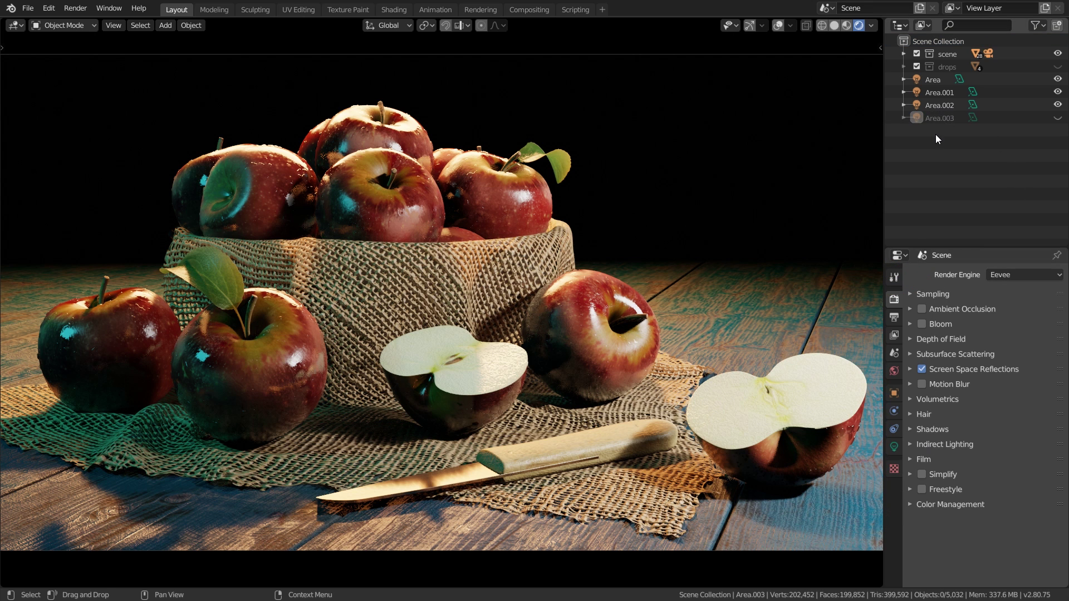
Unhide the Area.003 light in the outliner, select it and delete it
left_click(942, 118)
left_click(1058, 117)
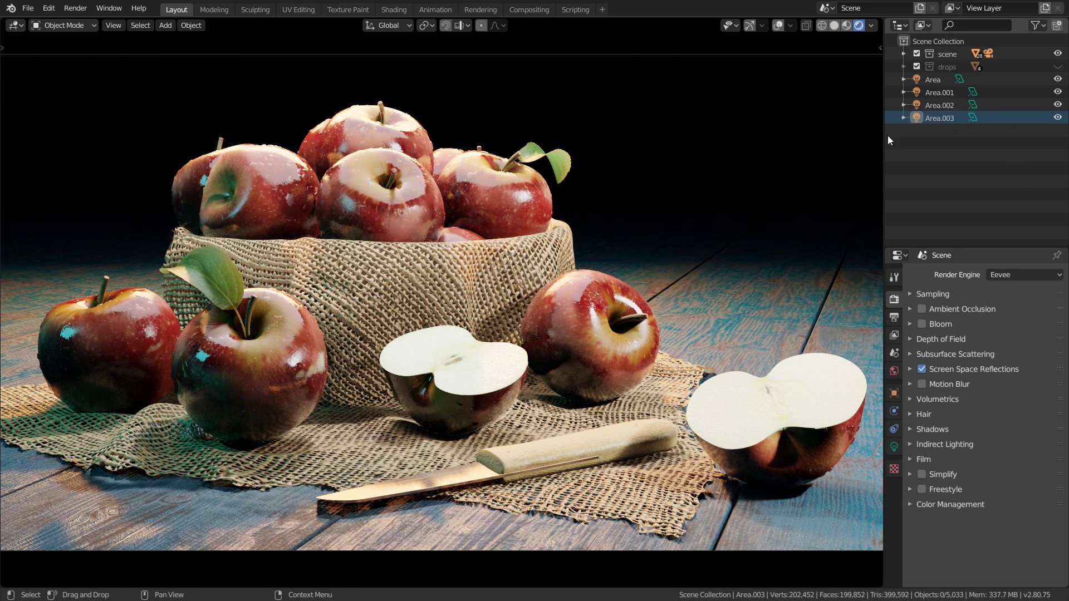
left_click(942, 118)
key("Delete")
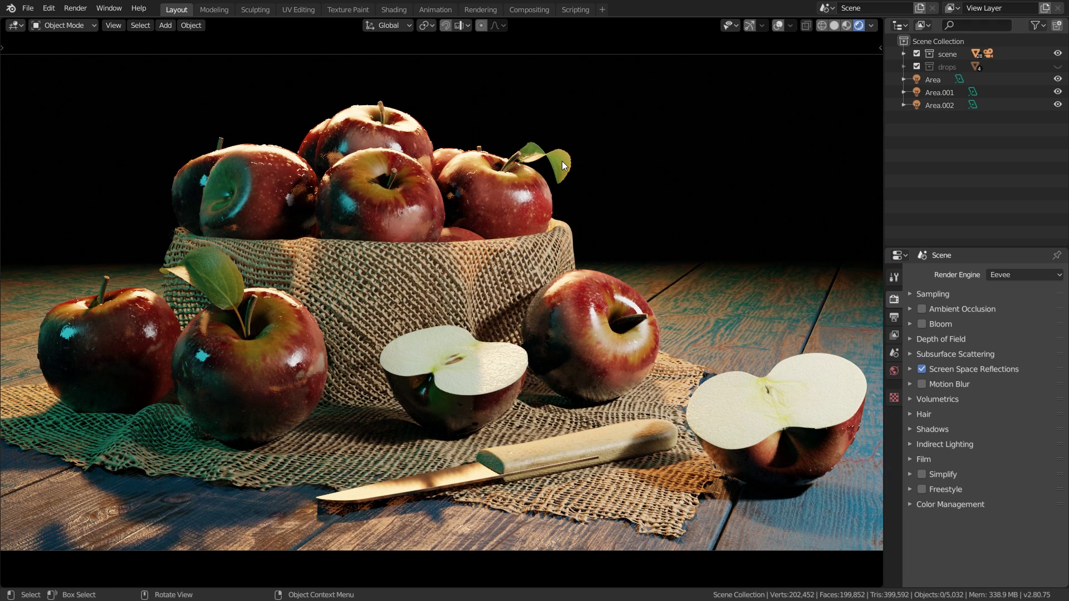
Select the Camera in the outliner and bring it into view with overlays shown
left_click(904, 53)
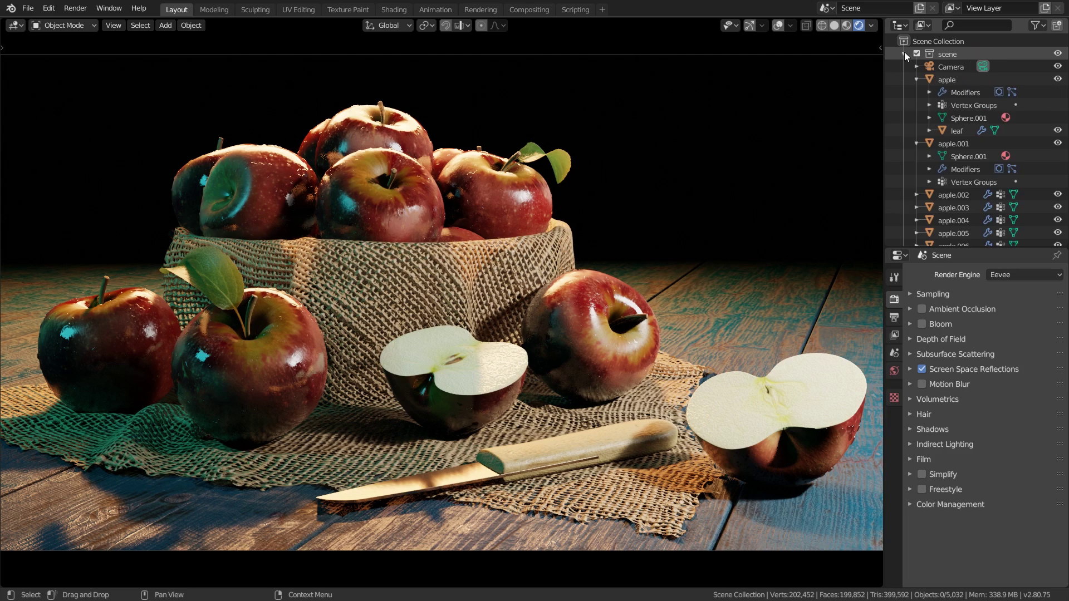
left_click(951, 67)
middle_click_drag(724, 112, 779, 77, "shift")
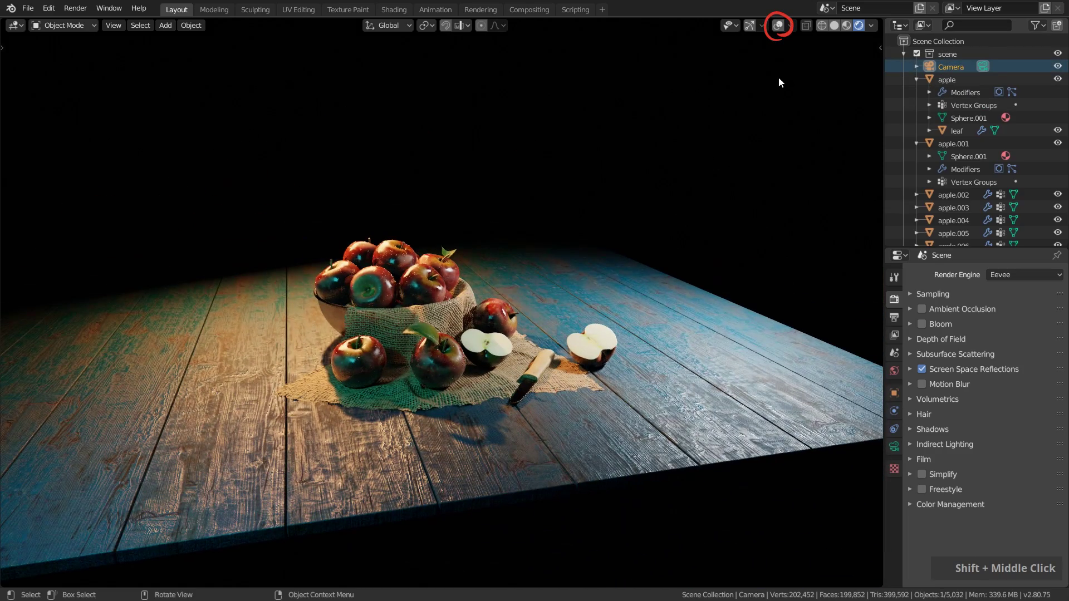
left_click(777, 25)
middle_click_drag(740, 116, 647, 168, "shift")
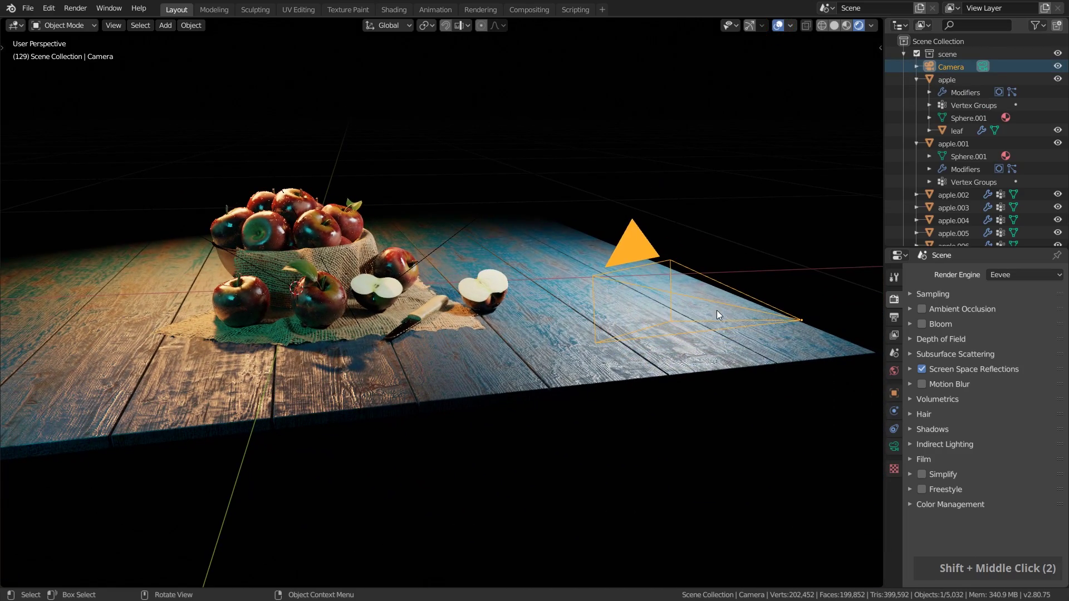
Show the camera's limit lines and enable depth of field with a 55cm focus distance
left_click(893, 447)
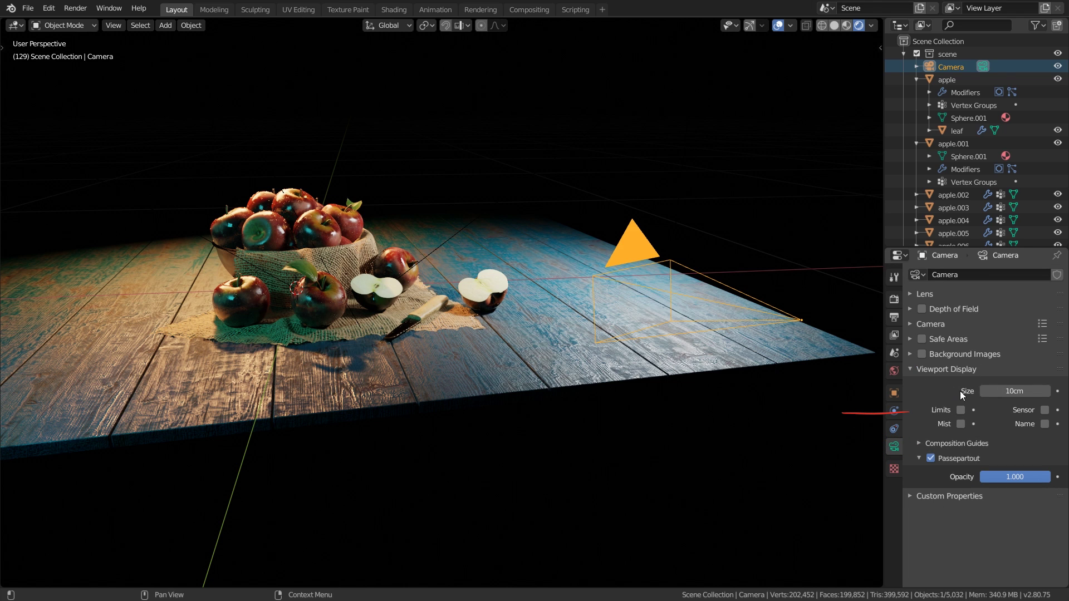
left_click(961, 410)
scroll(681, 337, "up", 1)
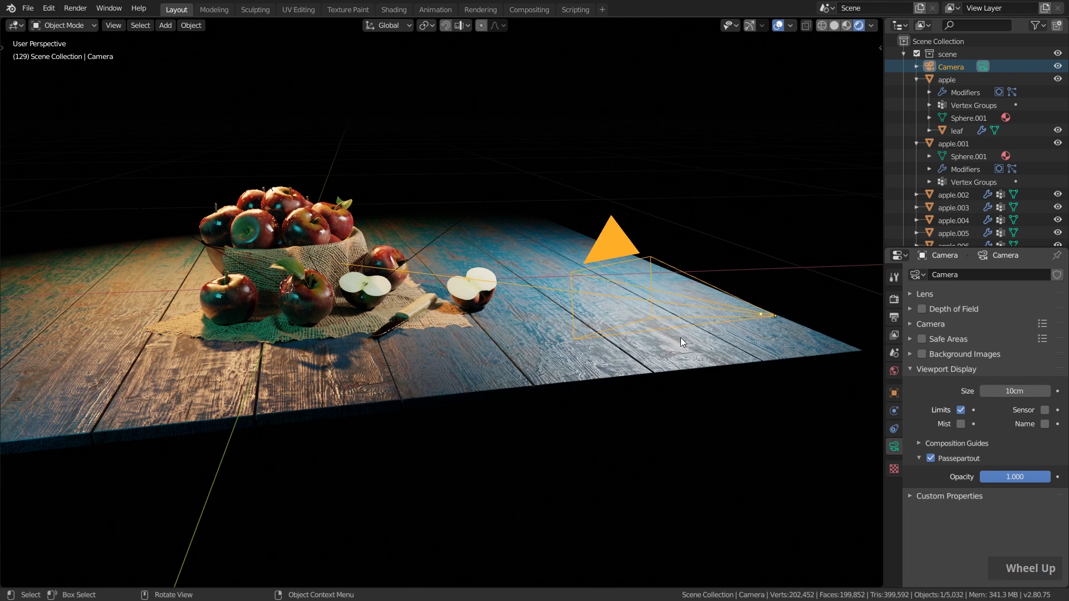
left_click(934, 369)
left_click(963, 311)
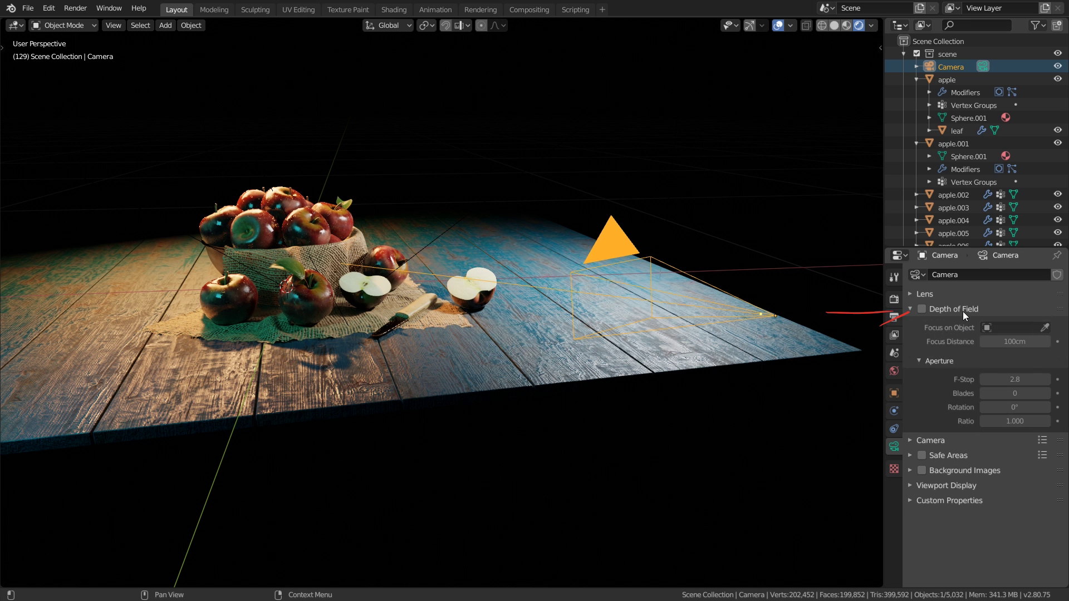
left_click(922, 309)
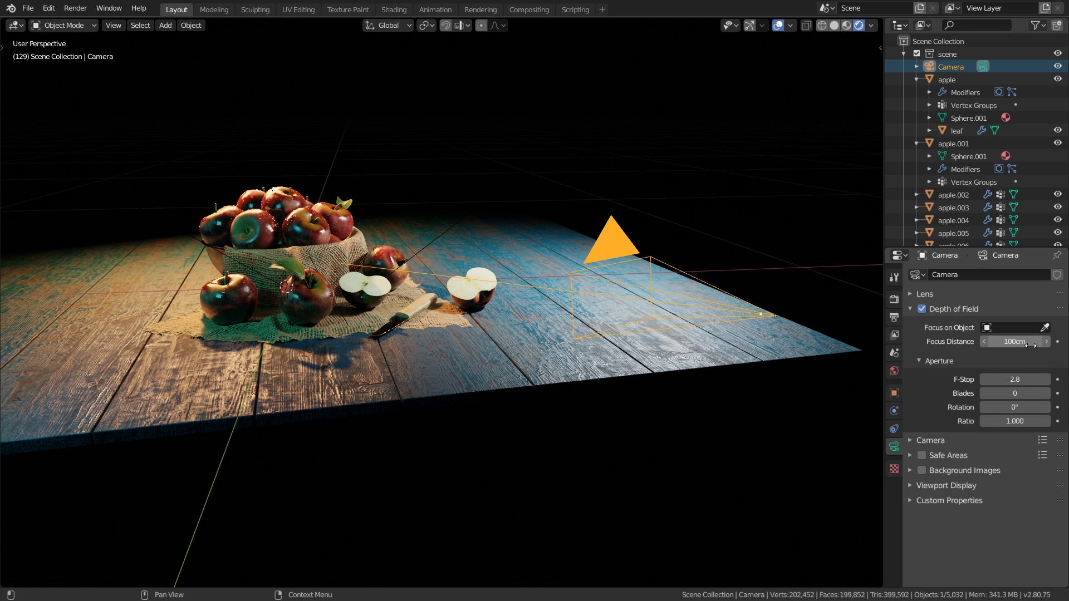
mouse_move(981, 343)
left_mouse_down()
mouse_move(937, 344)
mouse_move(1027, 345)
left_mouse_up()
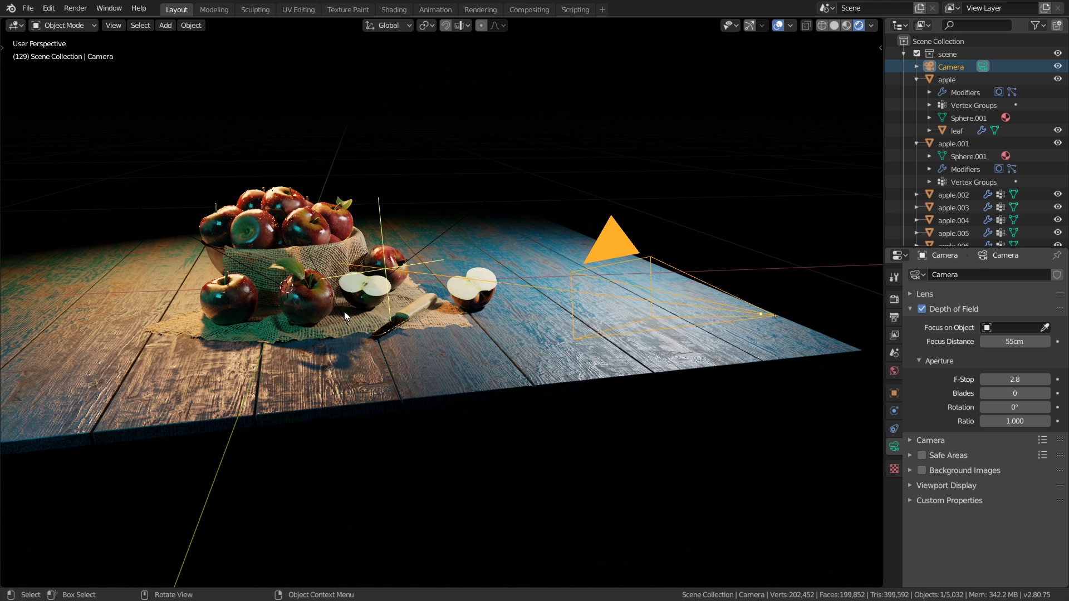
From the camera view, focus at 53cm on the knife, test F-Stop 0.1 and 1, then use 2.8
key("KP_0")
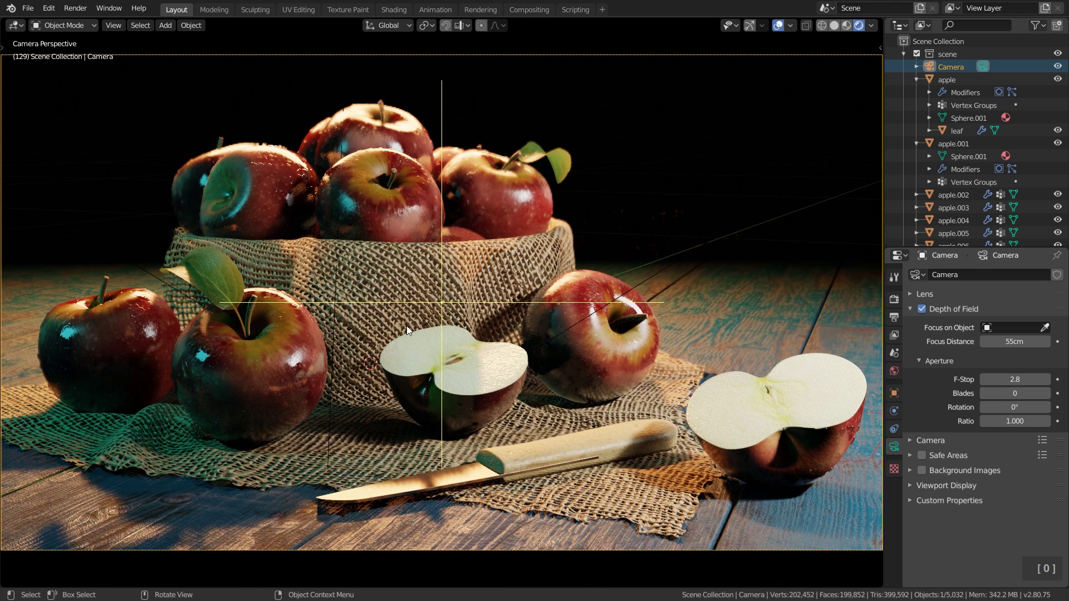
mouse_move(1015, 341)
left_mouse_down()
mouse_move(983, 341)
mouse_move(1008, 341)
left_mouse_up()
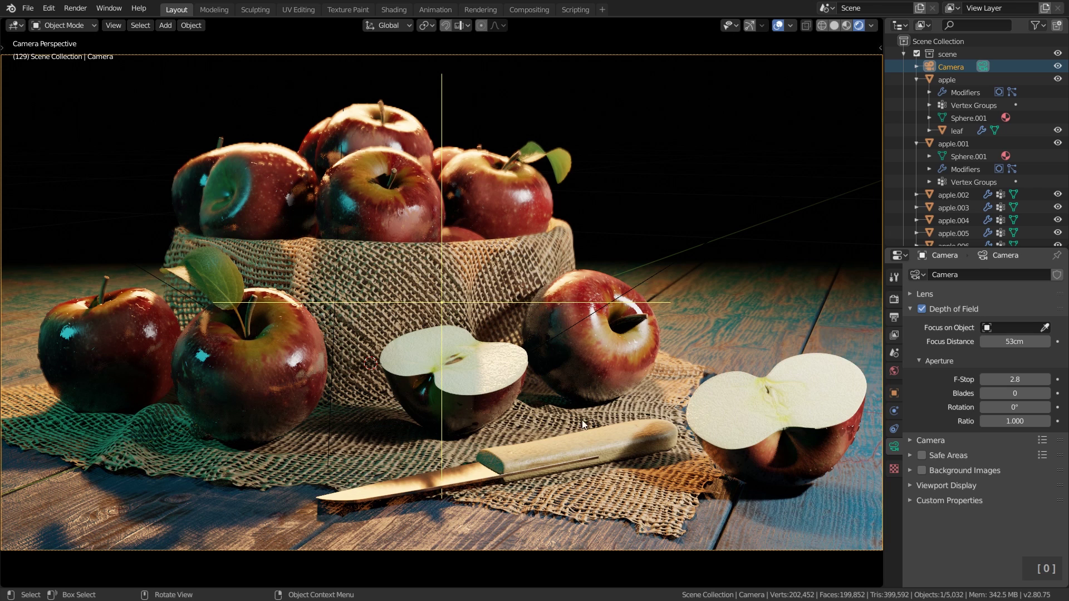
left_click_drag(1022, 380, 991, 380)
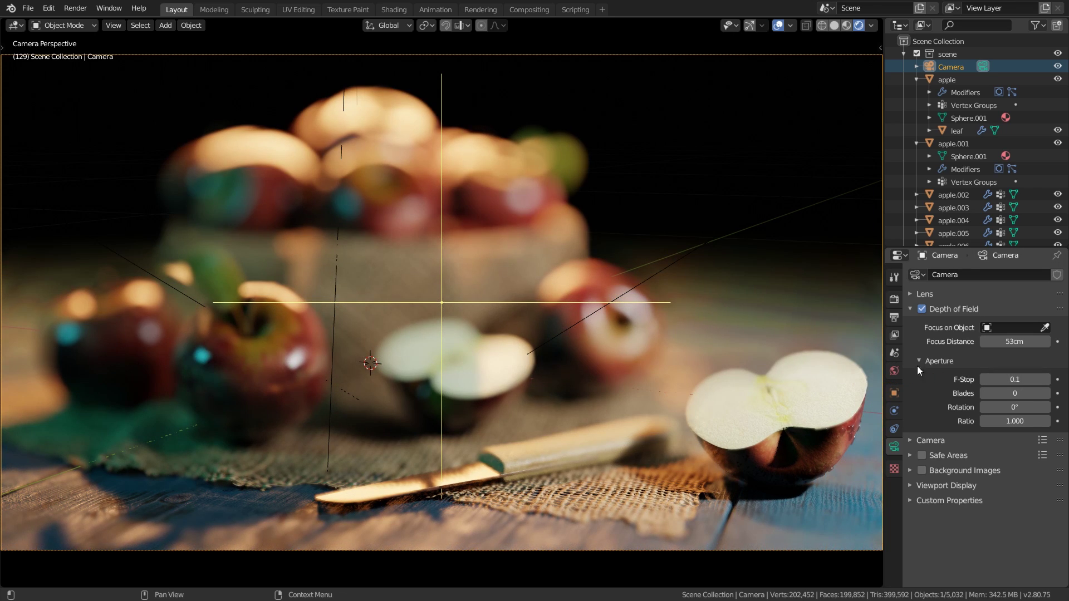
left_click(778, 25)
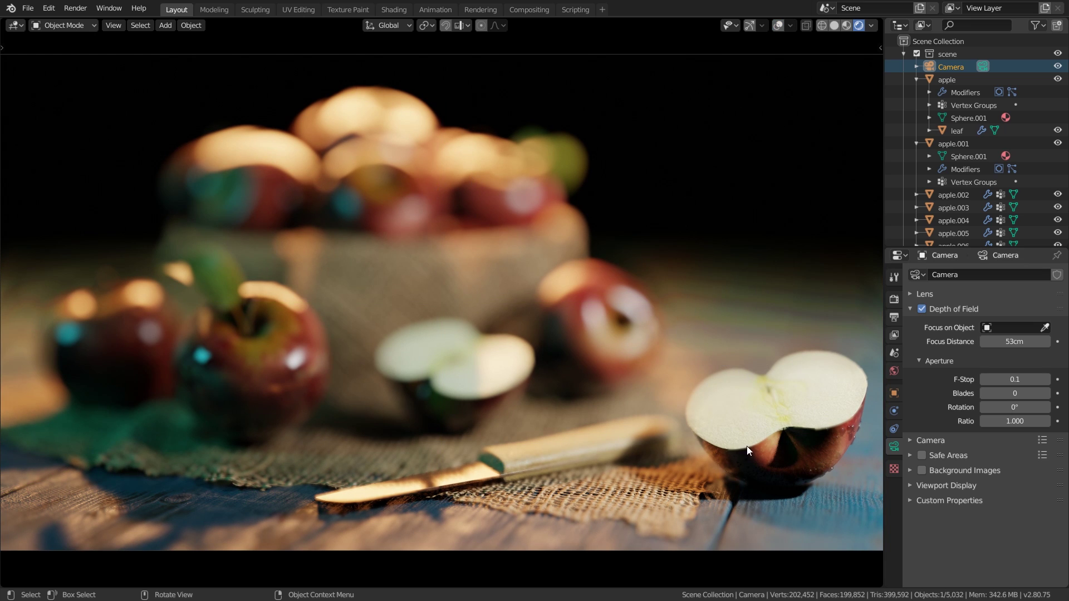
left_click(1011, 379)
type("1")
key("Return")
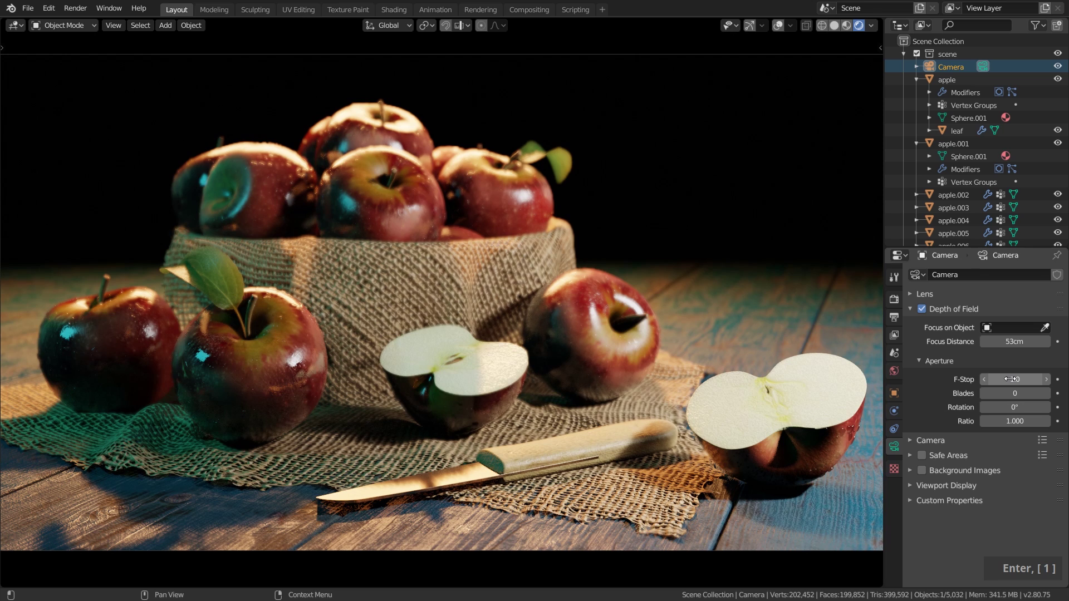
left_click_drag(1011, 380, 995, 380)
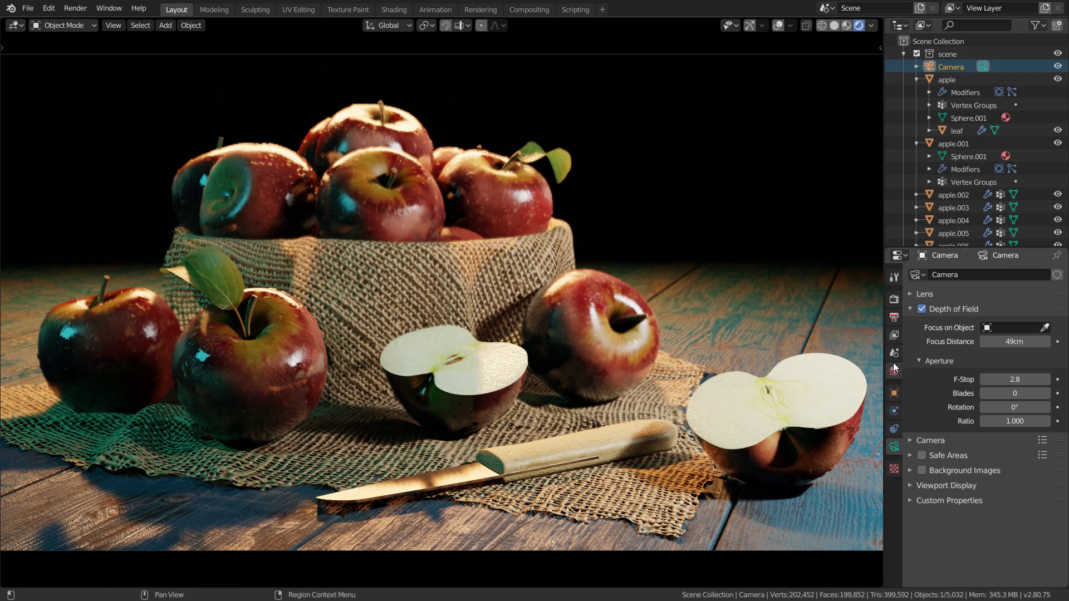
left_click(894, 300)
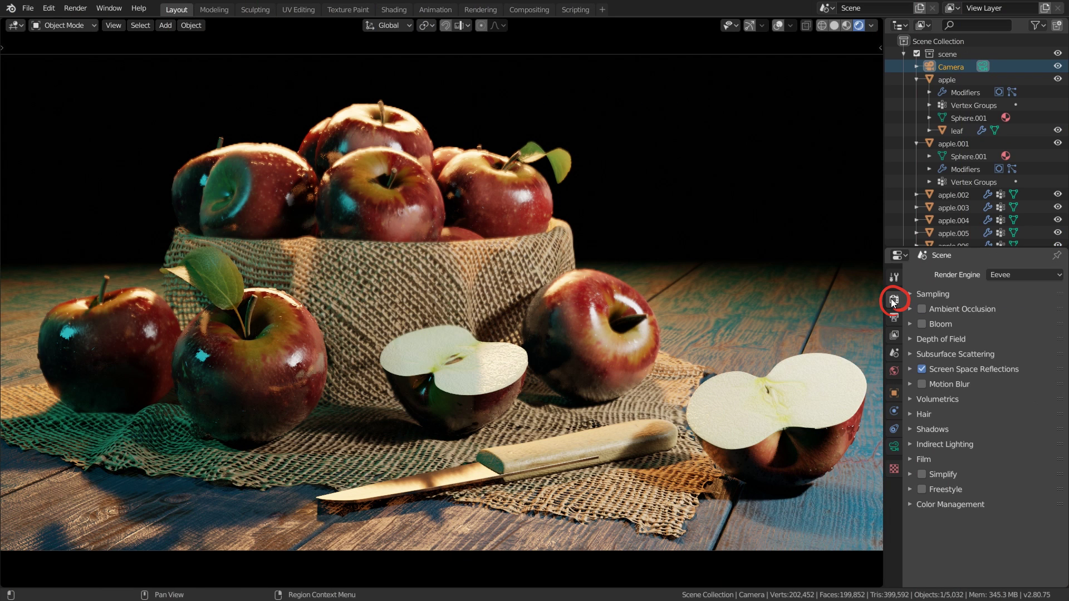
left_click(940, 295)
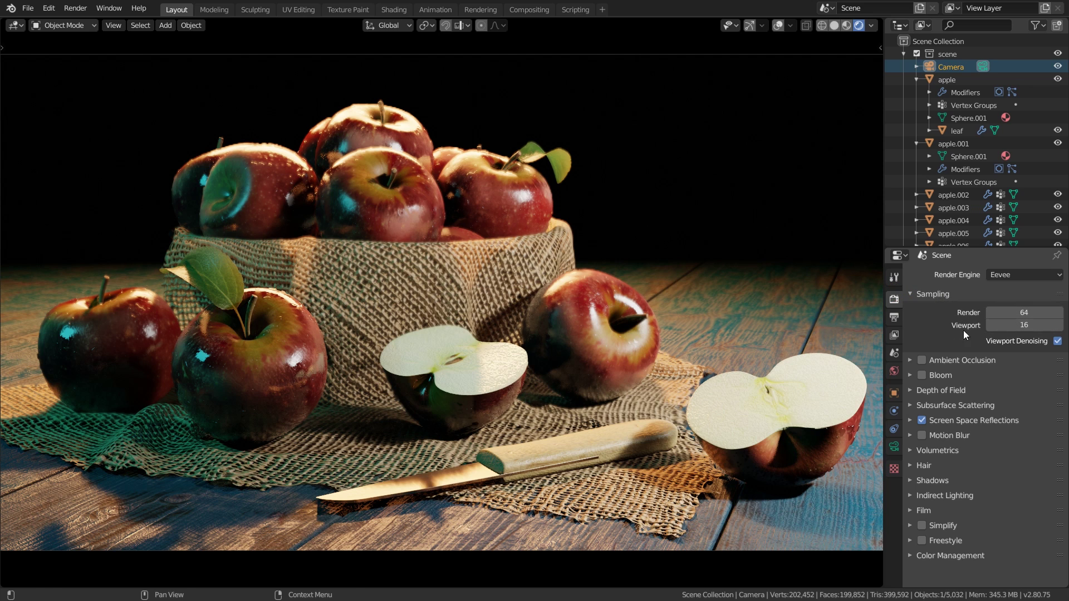
middle_click_drag(416, 342, 296, 276)
key("KP_0")
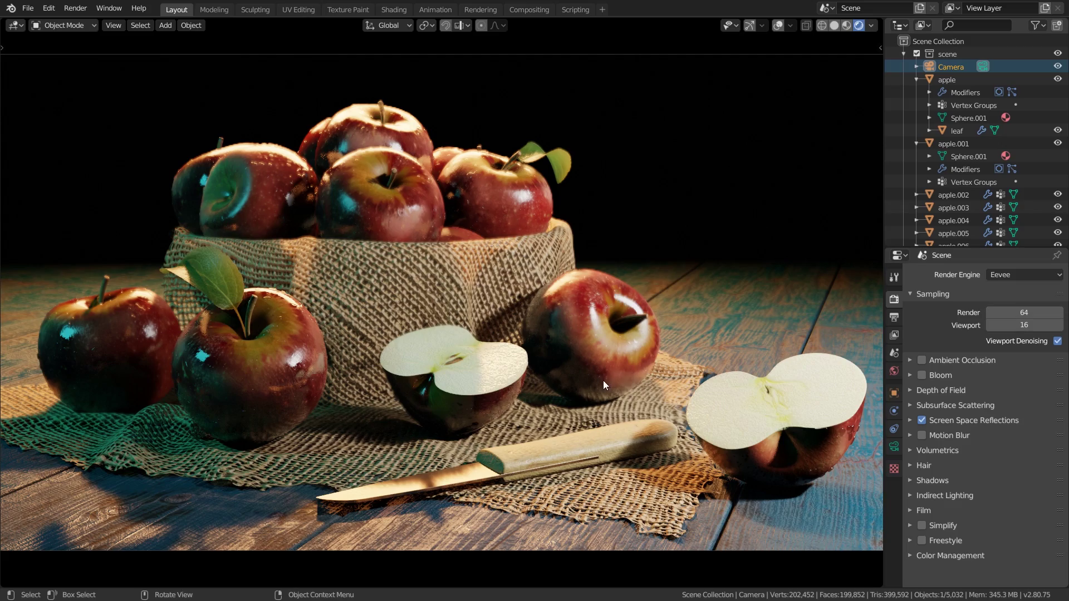
scroll(594, 372, "up", 4)
scroll(594, 372, "down", 3)
middle_click_drag(583, 364, 686, 396, "shift")
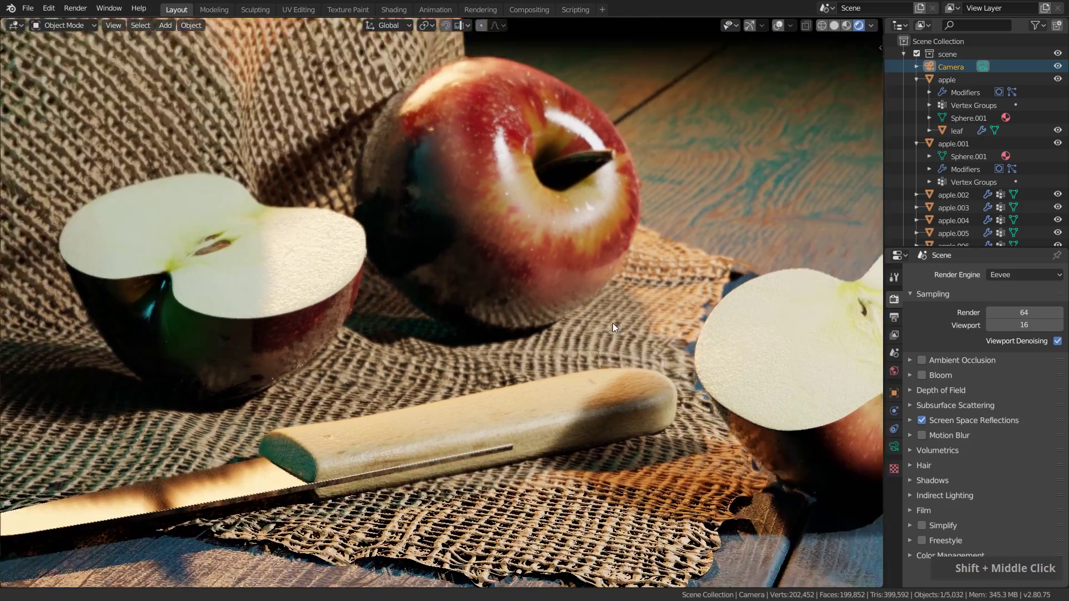
scroll(791, 386, "up", 2)
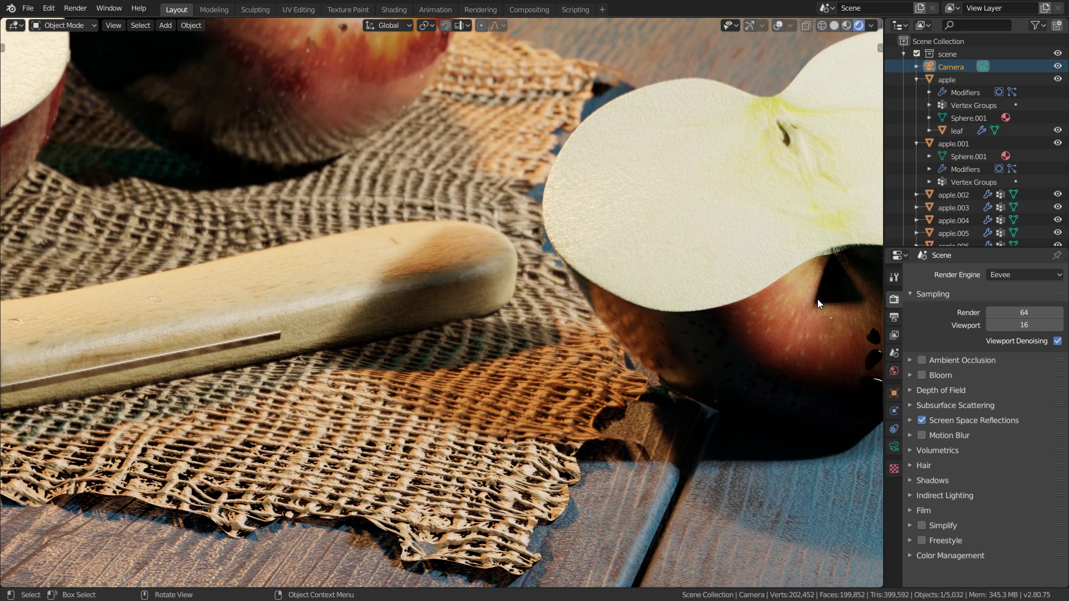
mouse_move(855, 307)
left_mouse_down()
mouse_move(827, 309)
mouse_move(816, 289)
left_mouse_up()
scroll(819, 296, "up", 2)
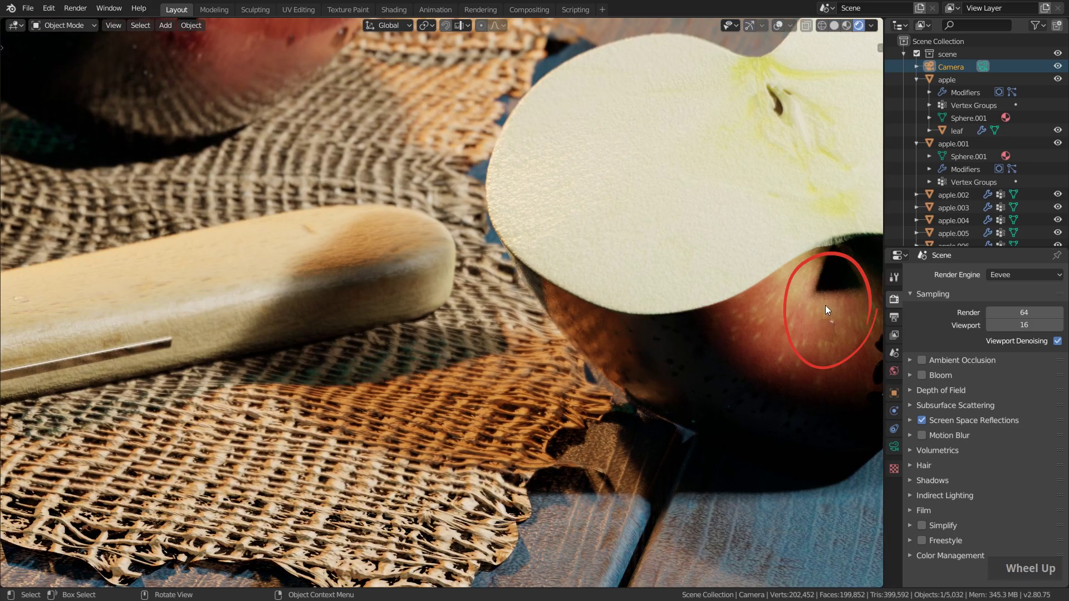
scroll(825, 310, "down", 4)
scroll(824, 310, "up", 1)
scroll(823, 310, "down", 2)
scroll(823, 309, "up", 6)
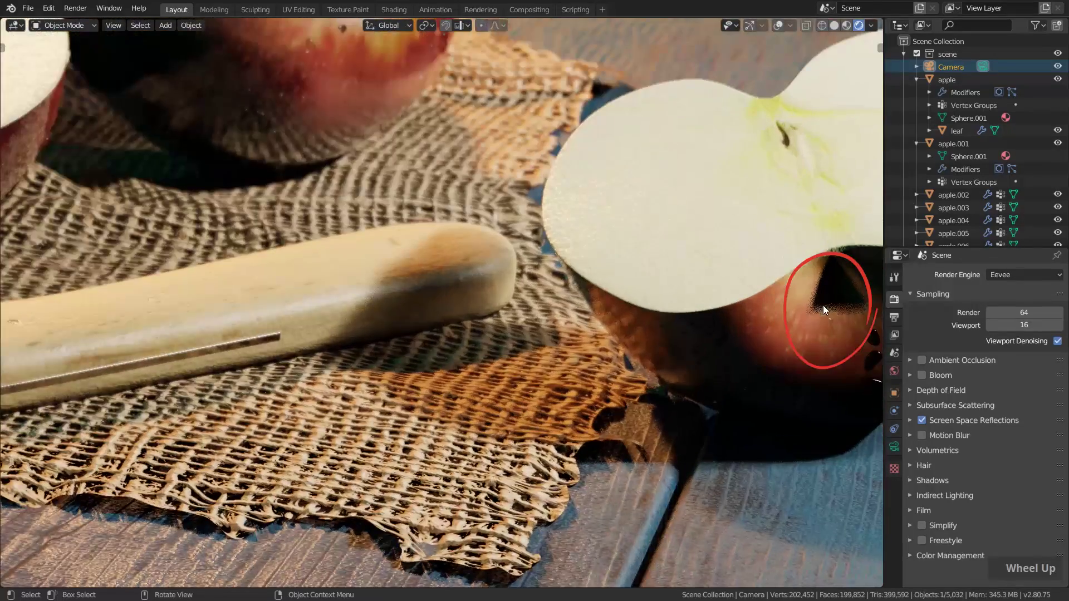
scroll(837, 296, "down", 1)
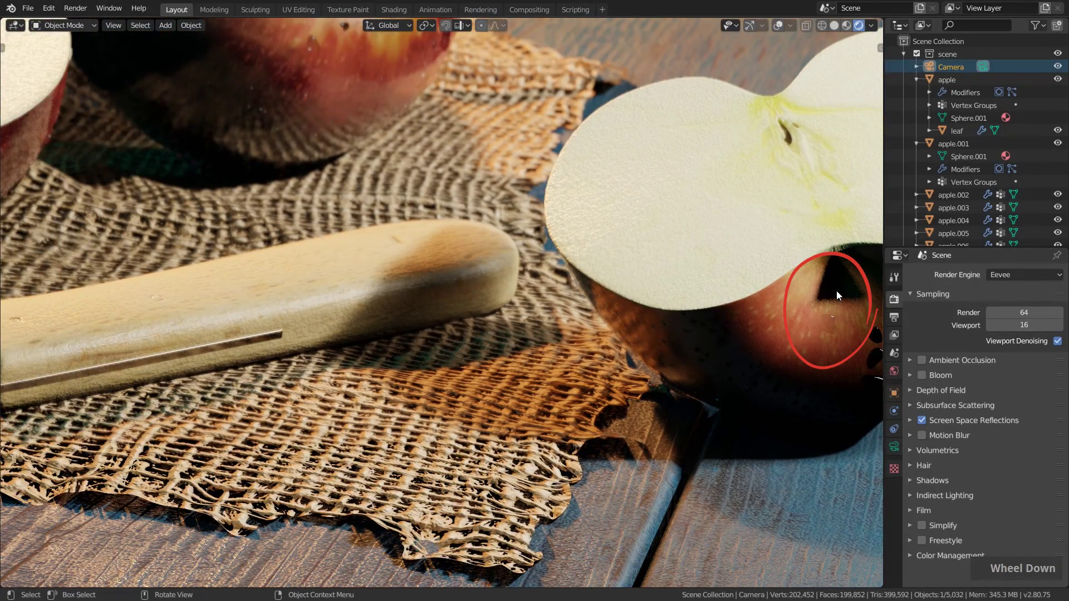
scroll(834, 295, "down", 1)
scroll(833, 297, "up", 2)
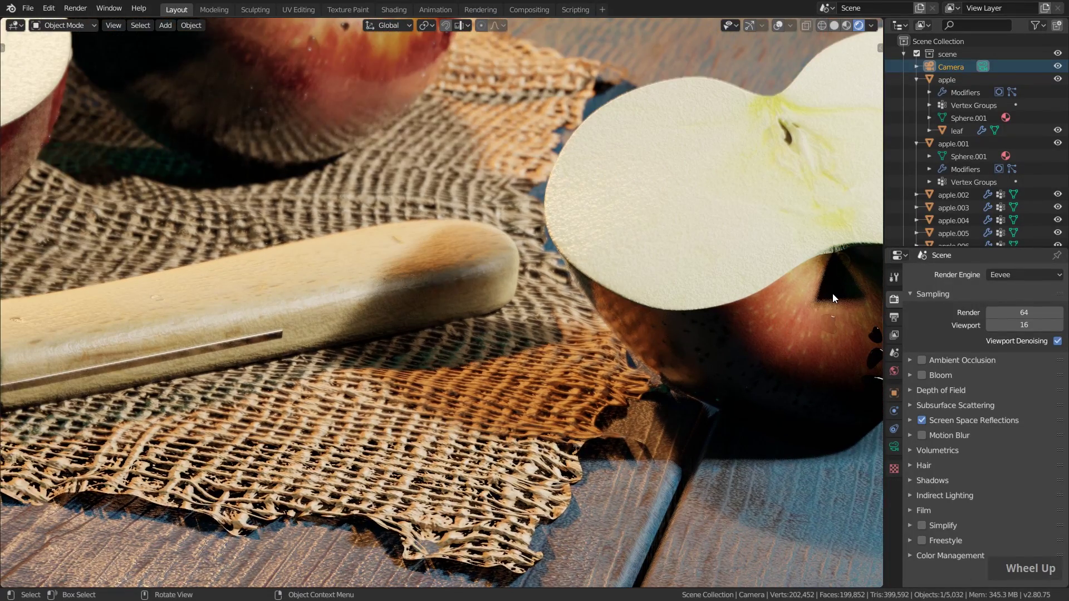
scroll(833, 293, "down", 2)
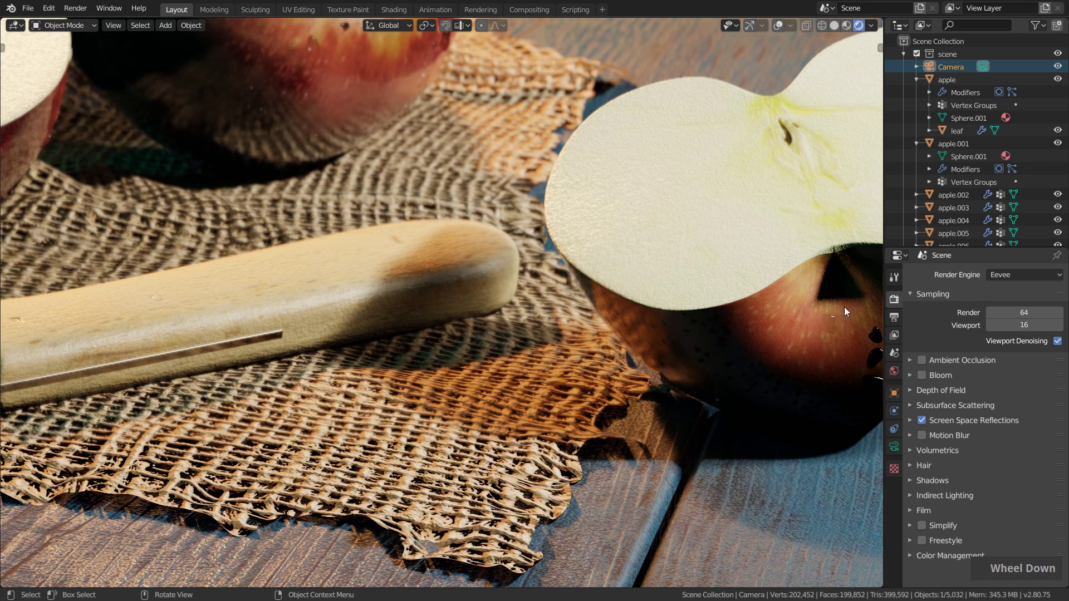
left_click(1005, 325)
type("64")
key("Return")
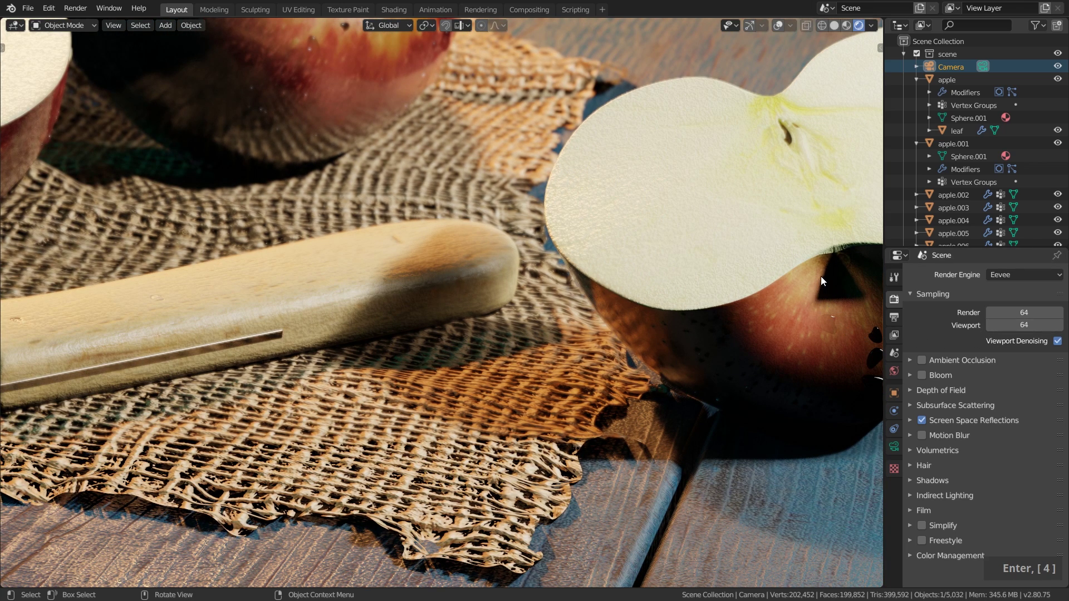
left_click(1021, 323)
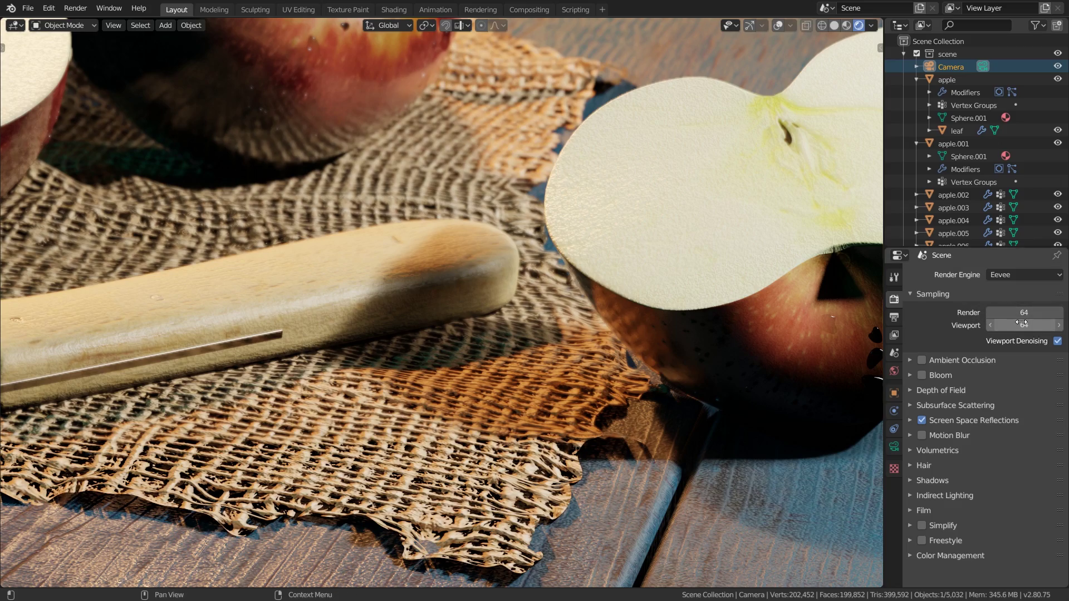
type("16")
key("Return")
scroll(555, 305, "down", 3)
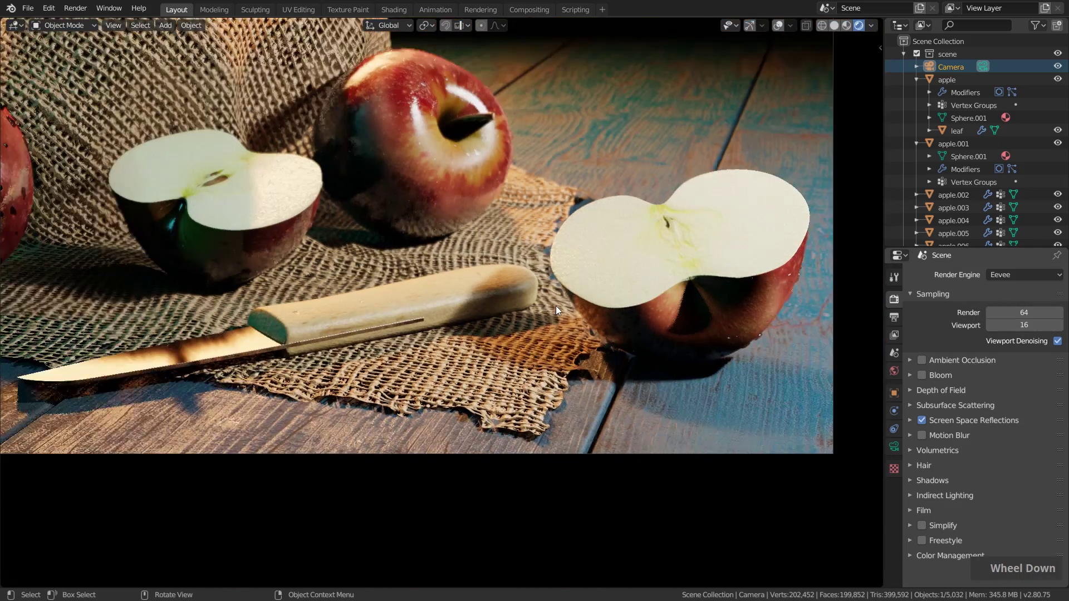
middle_click_drag(388, 267, 415, 265, "shift")
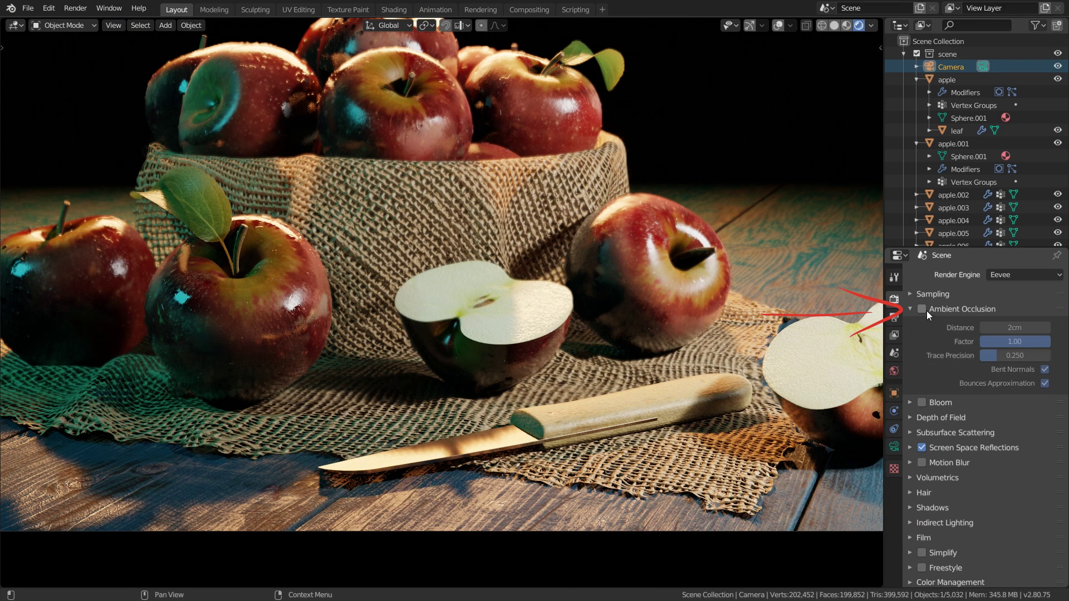
Enable Ambient Occlusion, compare it off and on, and set its distance to 5cm in Rendered view
left_click(926, 310)
double_click(927, 309)
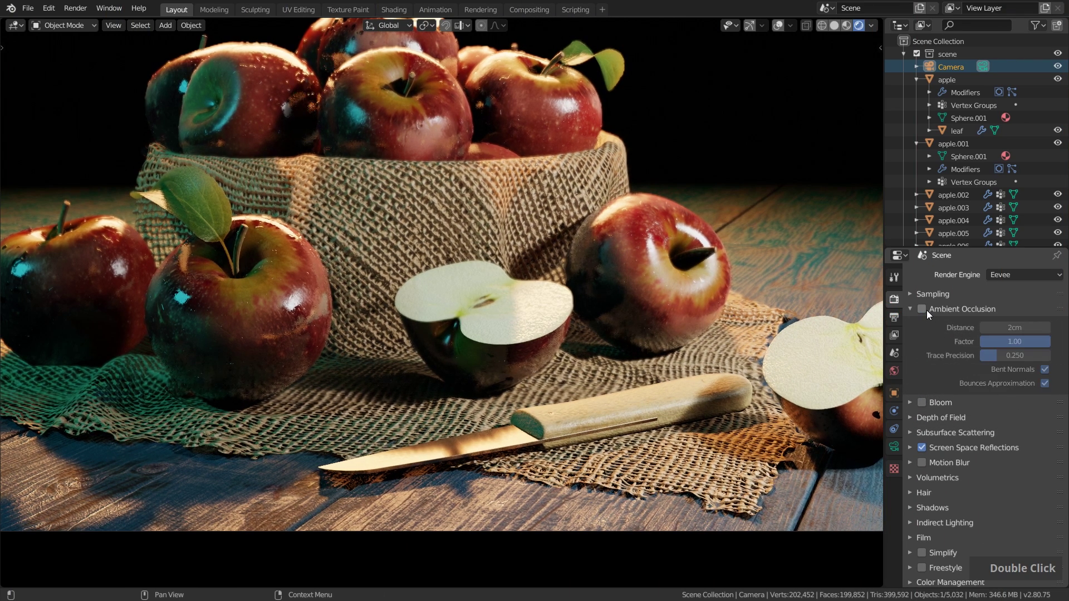
left_click(847, 26)
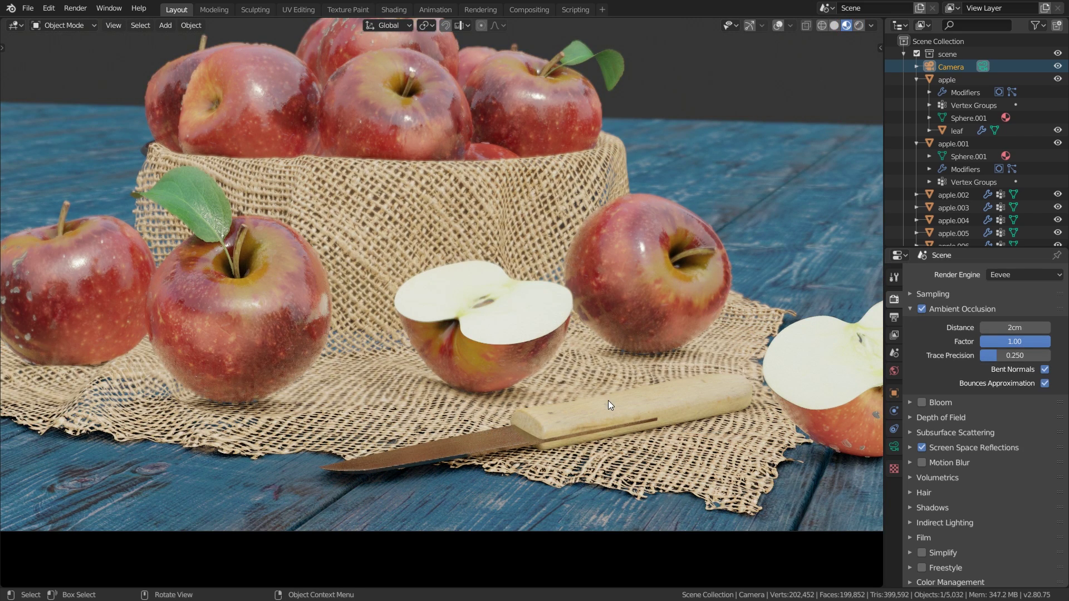
left_click(923, 309)
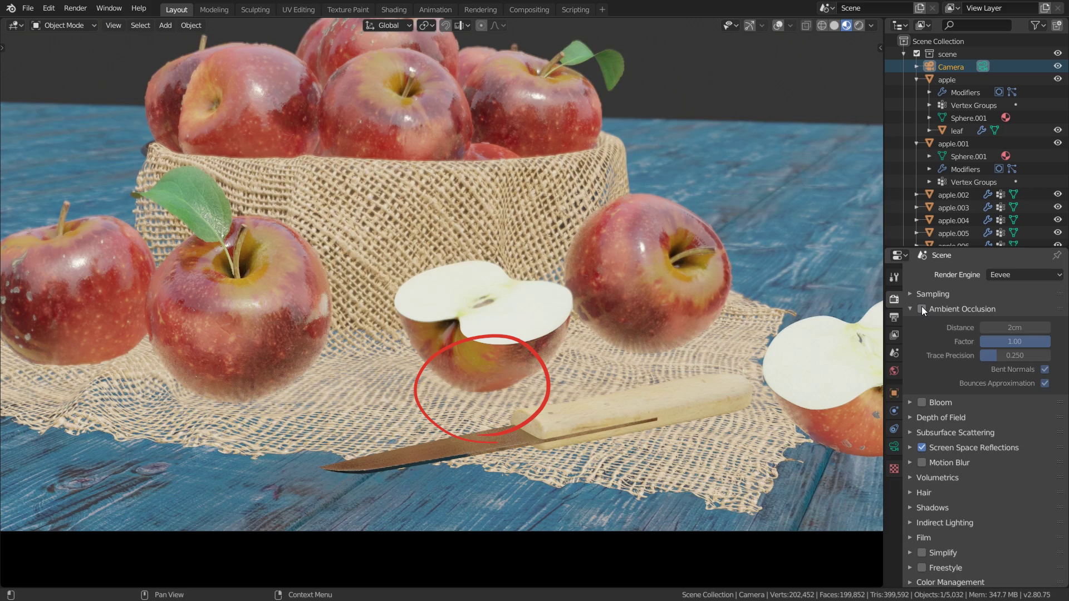
left_click(922, 310)
scroll(660, 376, "up", 5)
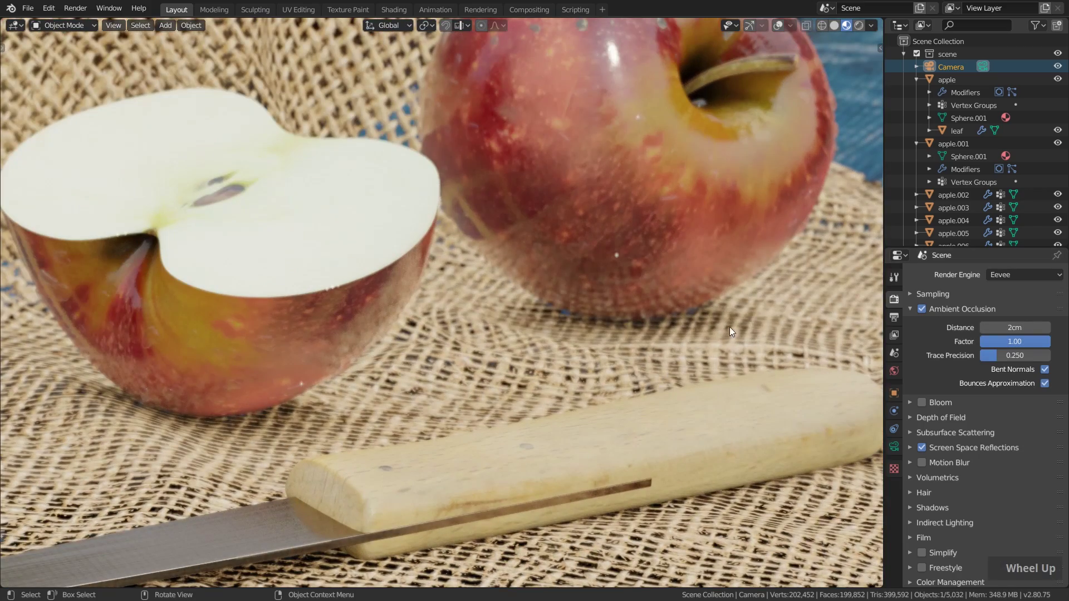
scroll(641, 313, "down", 5)
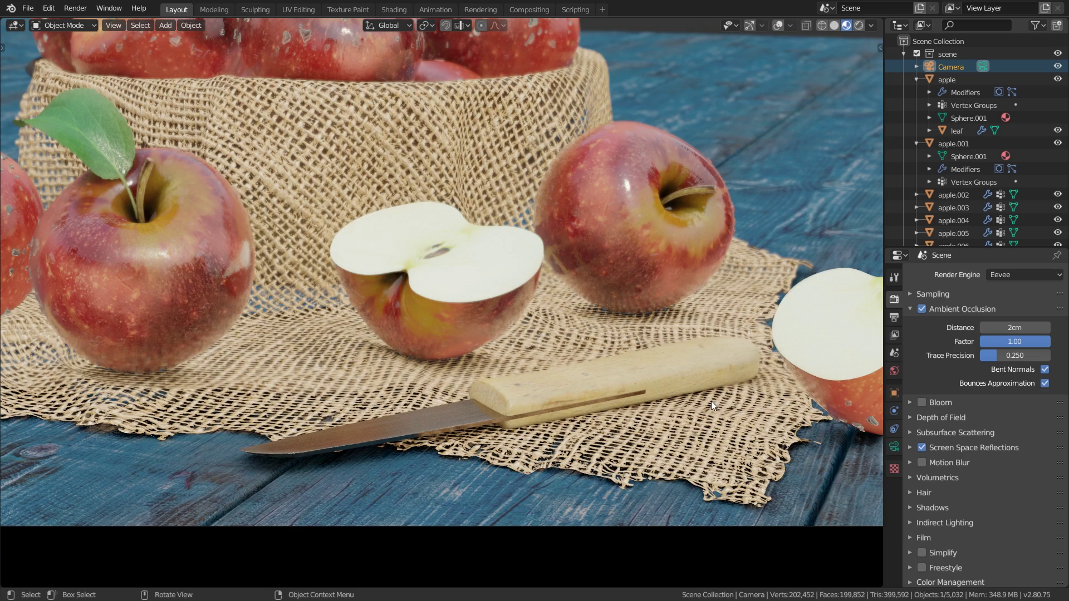
scroll(400, 376, "down", 2)
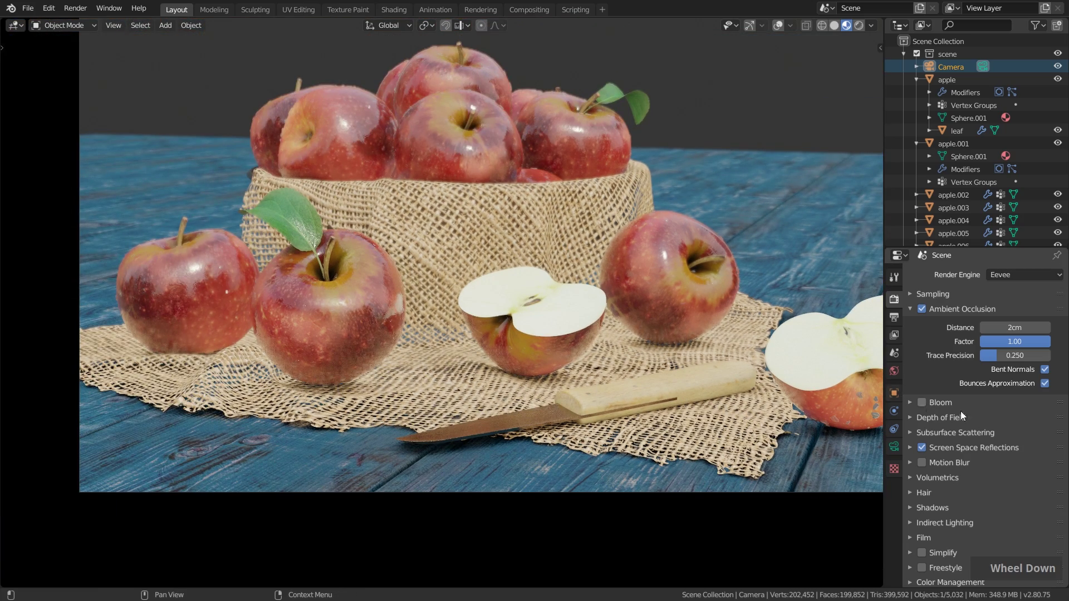
mouse_move(1014, 328)
left_mouse_down()
mouse_move(1037, 328)
mouse_move(1026, 328)
left_mouse_up()
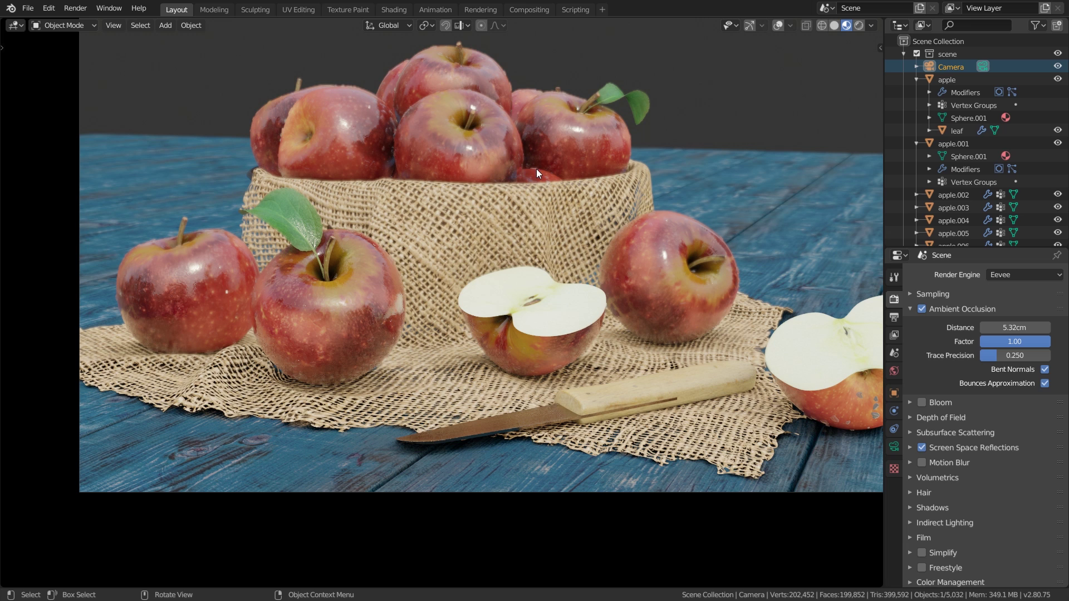
left_click_drag(1002, 327, 964, 335)
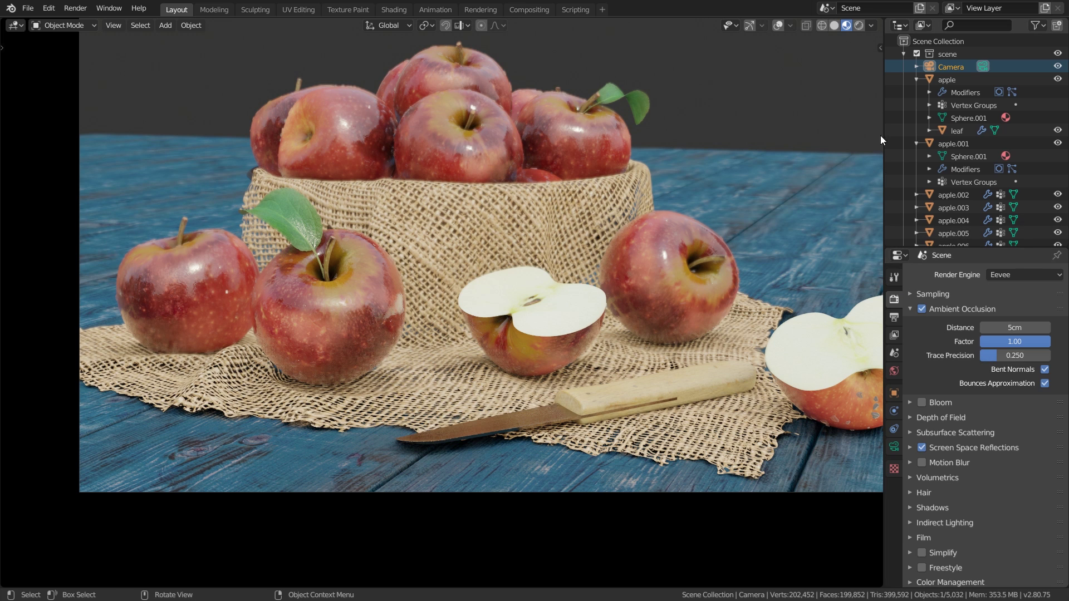
left_click(858, 25)
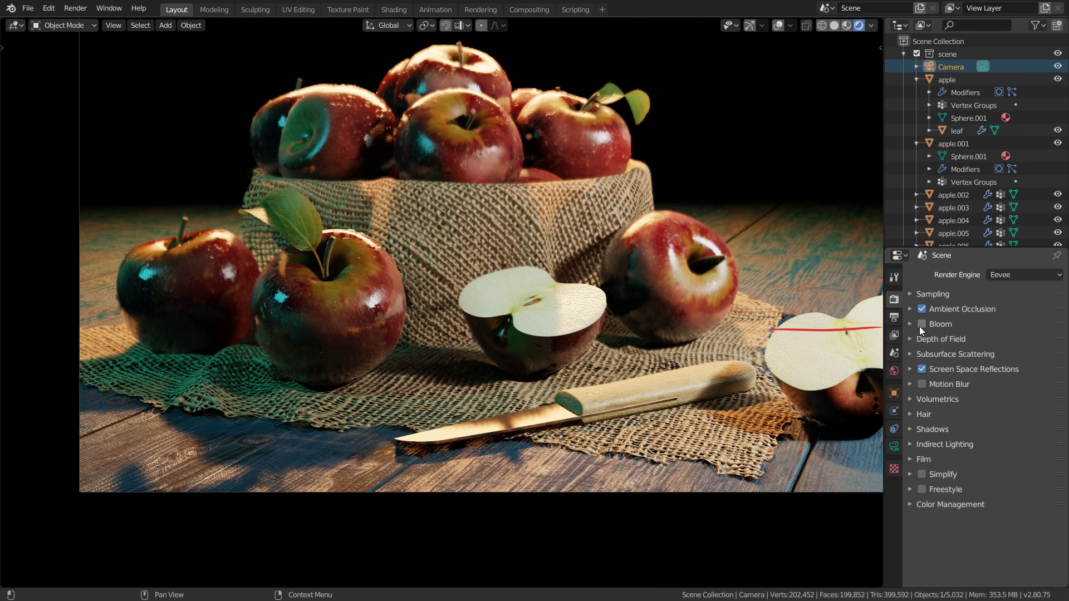
Enable Bloom with threshold 6.924, radius 3.477 and intensity 0.482
left_click(922, 325)
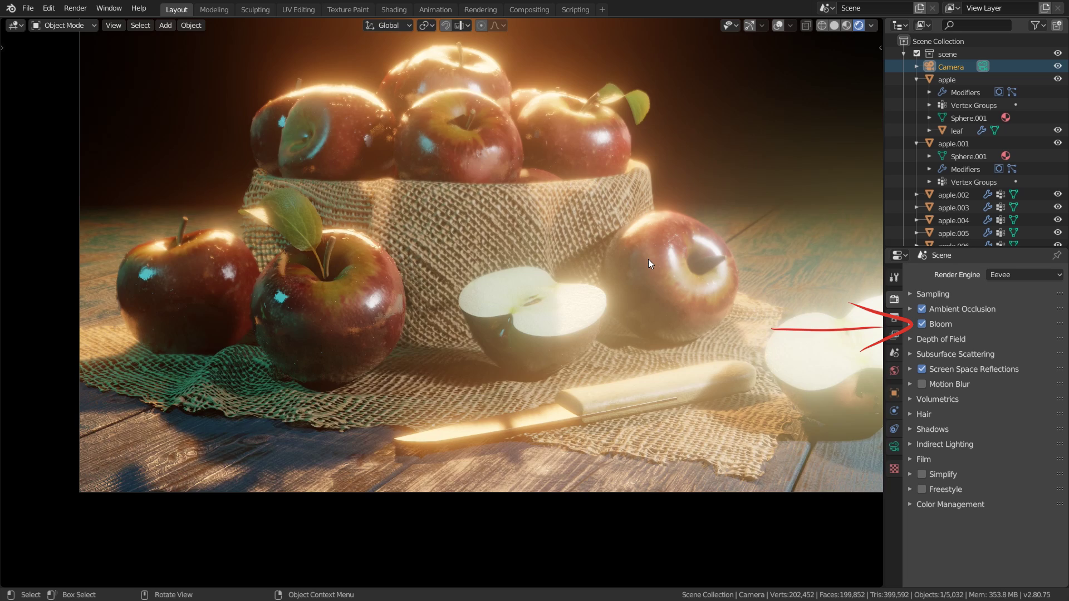
scroll(648, 259, "down", 2)
middle_click_drag(663, 252, 650, 260, "shift")
scroll(623, 253, "up", 2)
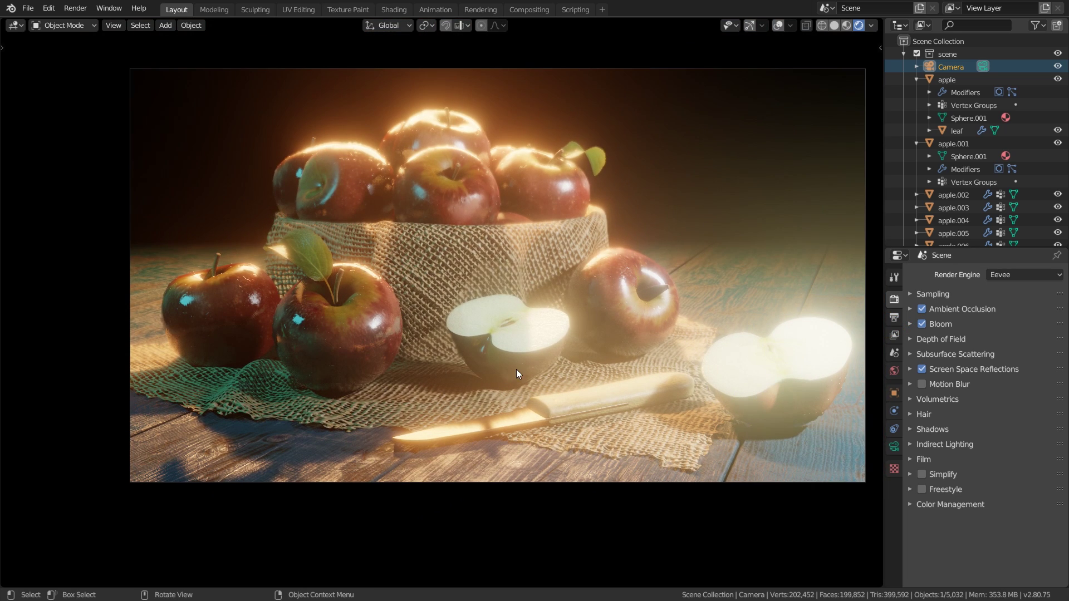
left_click(944, 323)
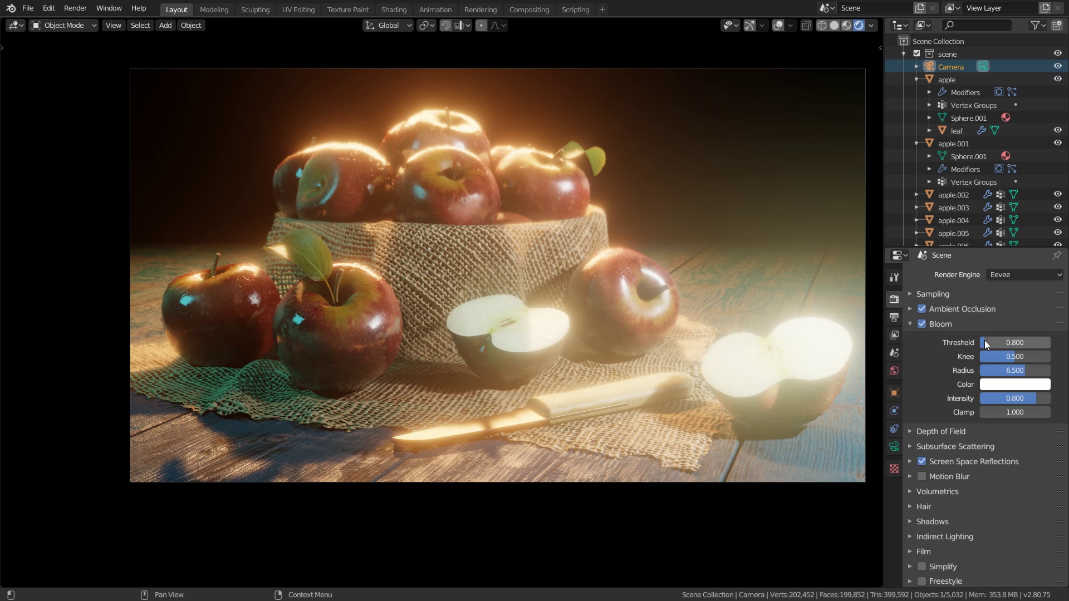
left_click_drag(1003, 343, 1050, 343)
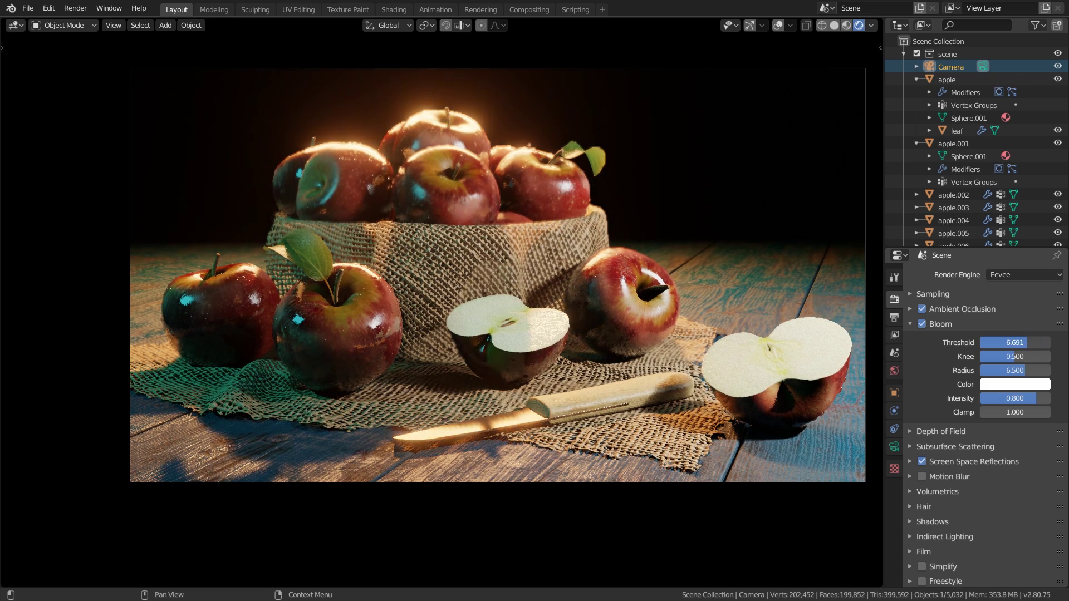
left_click_drag(1050, 342, 1027, 343)
left_click_drag(1022, 404, 999, 404)
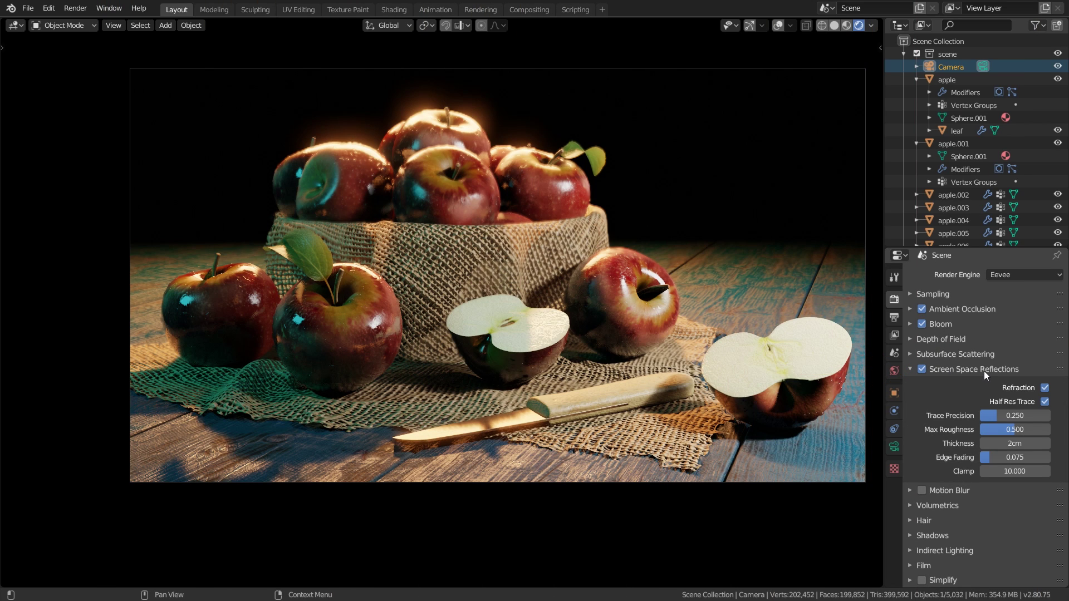
Compare the scene with Screen Space Reflections off and on, keeping Refraction enabled
left_click(922, 369)
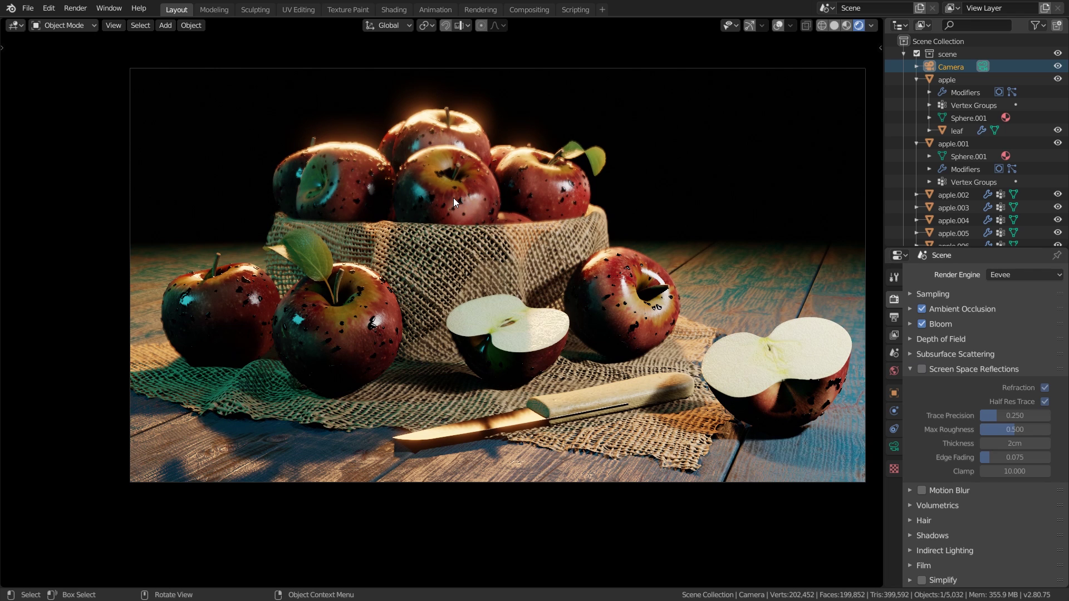
scroll(439, 199, "up", 6)
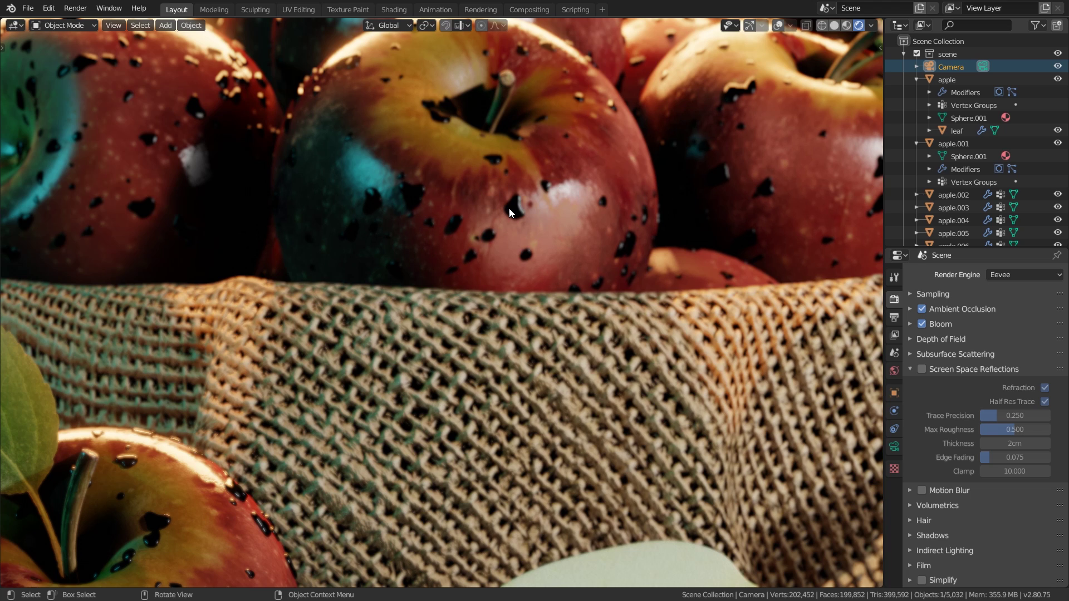
scroll(376, 363, "up", 3)
middle_click_drag(376, 363, 469, 323, "shift")
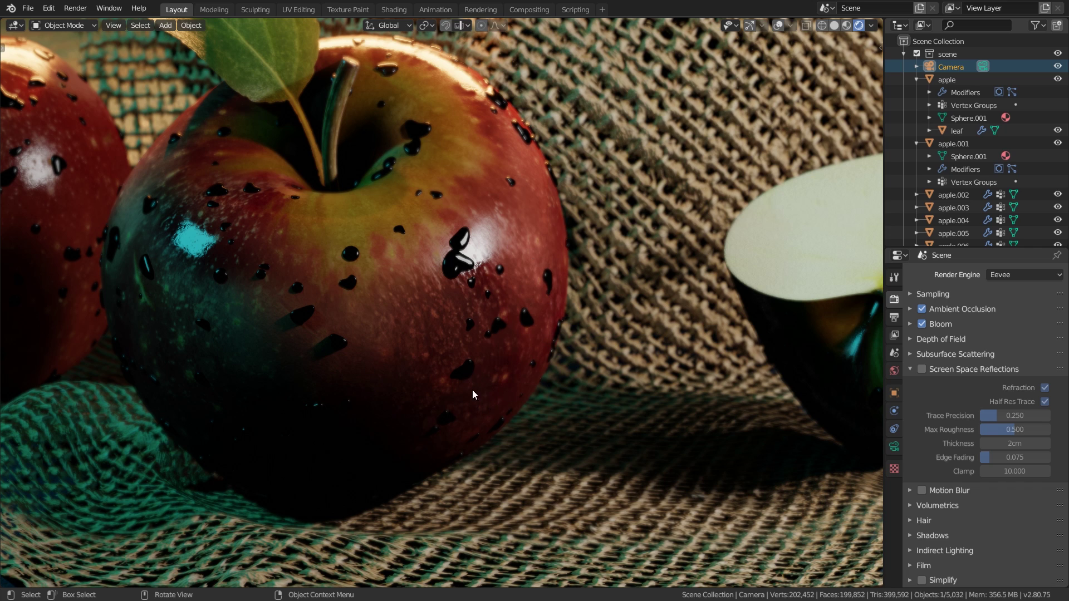
left_click(923, 369)
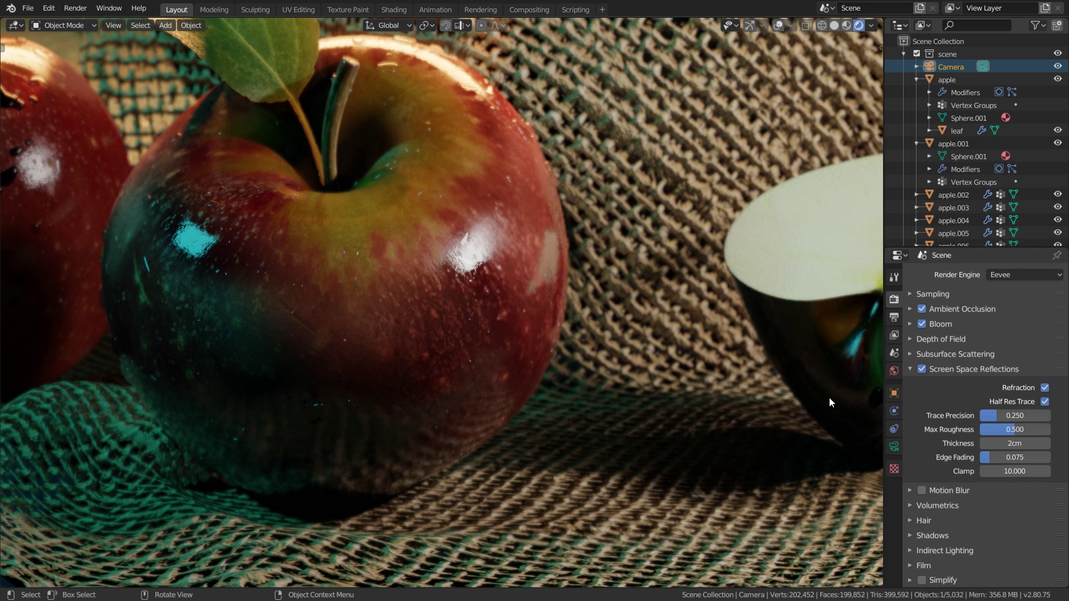
double_click(1045, 388)
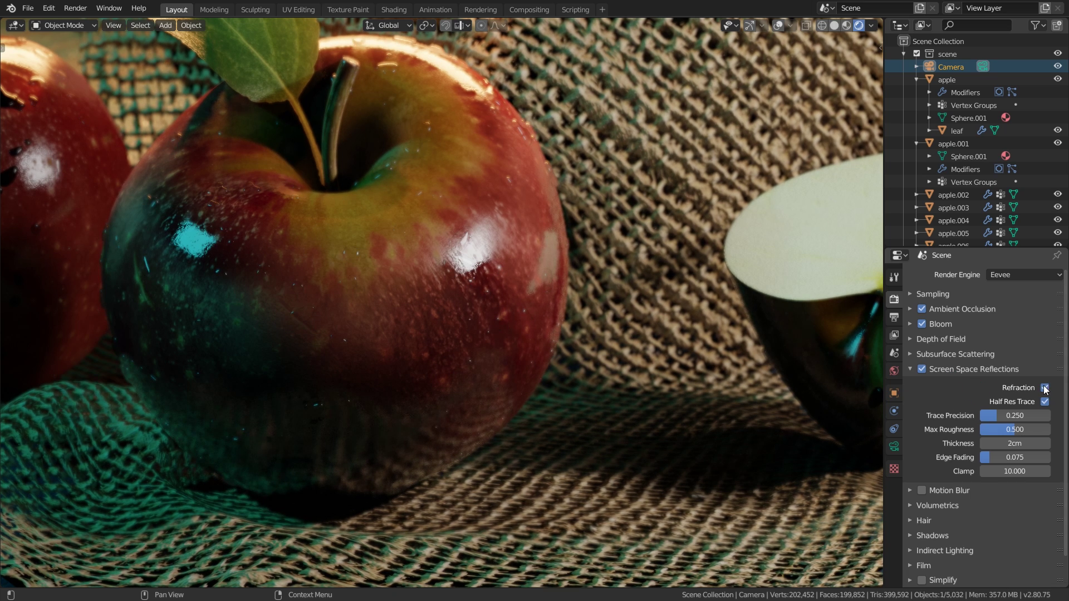
Turn off Half Res Trace and collapse the Screen Space Reflections panel
scroll(515, 320, "up", 1)
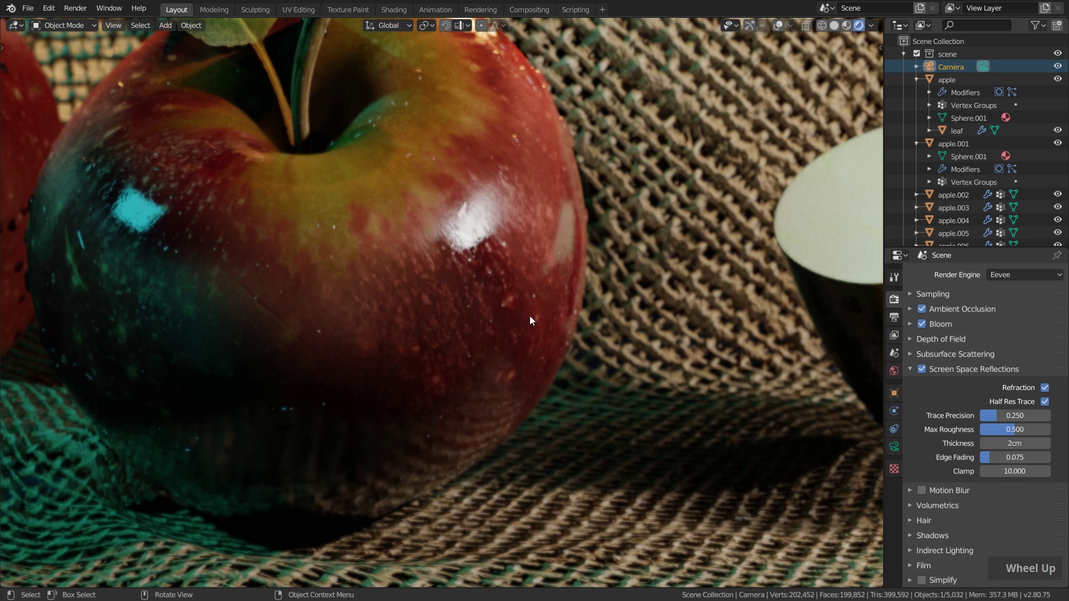
scroll(521, 350, "down", 2)
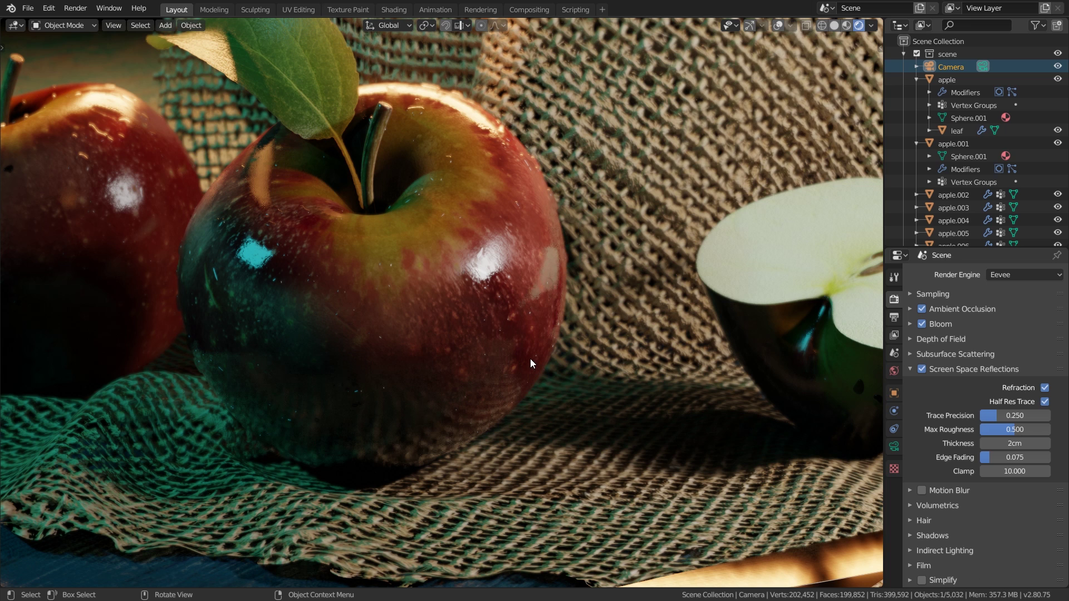
left_click(1044, 402)
scroll(560, 266, "down", 2)
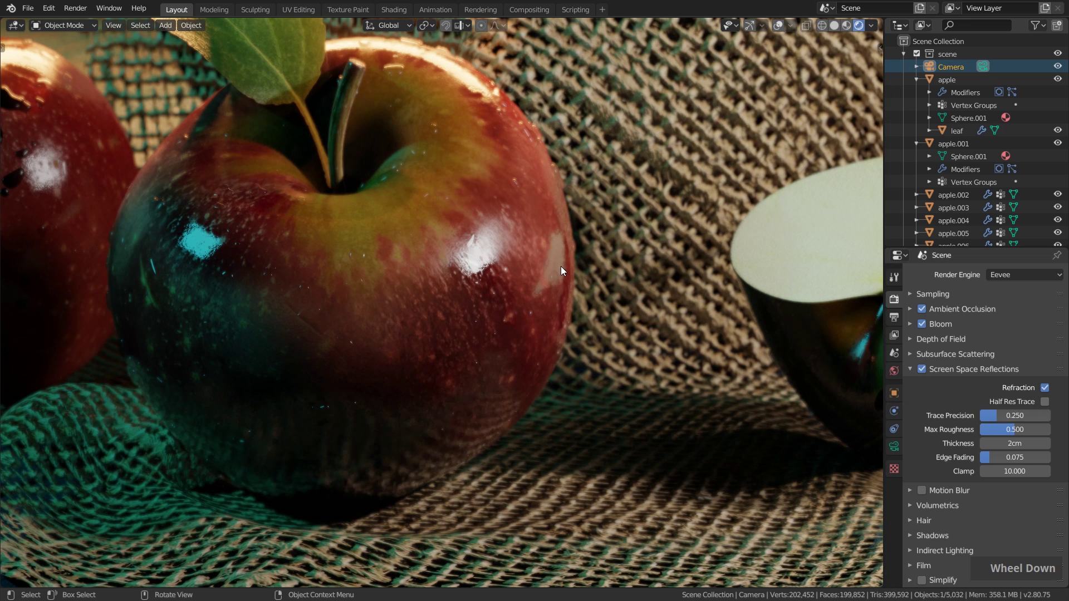
scroll(532, 282, "down", 3)
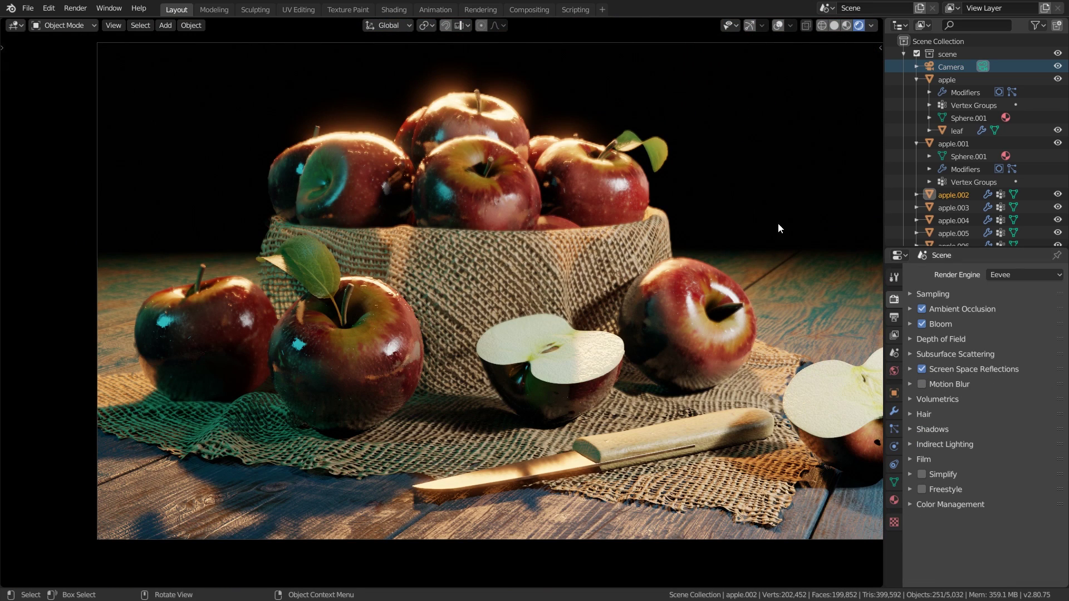
left_click(958, 369)
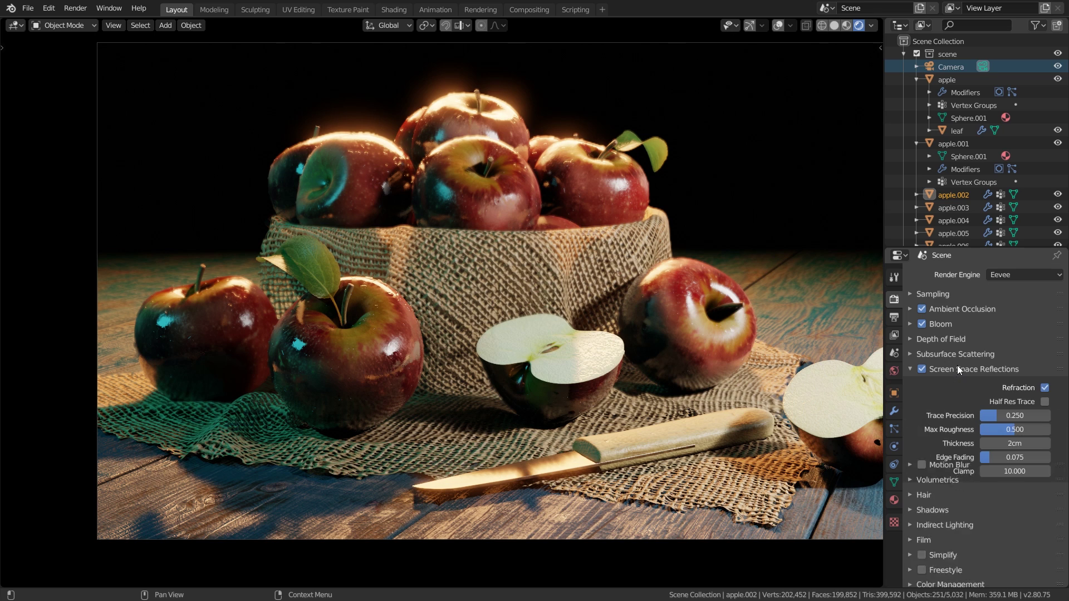
left_click(991, 369)
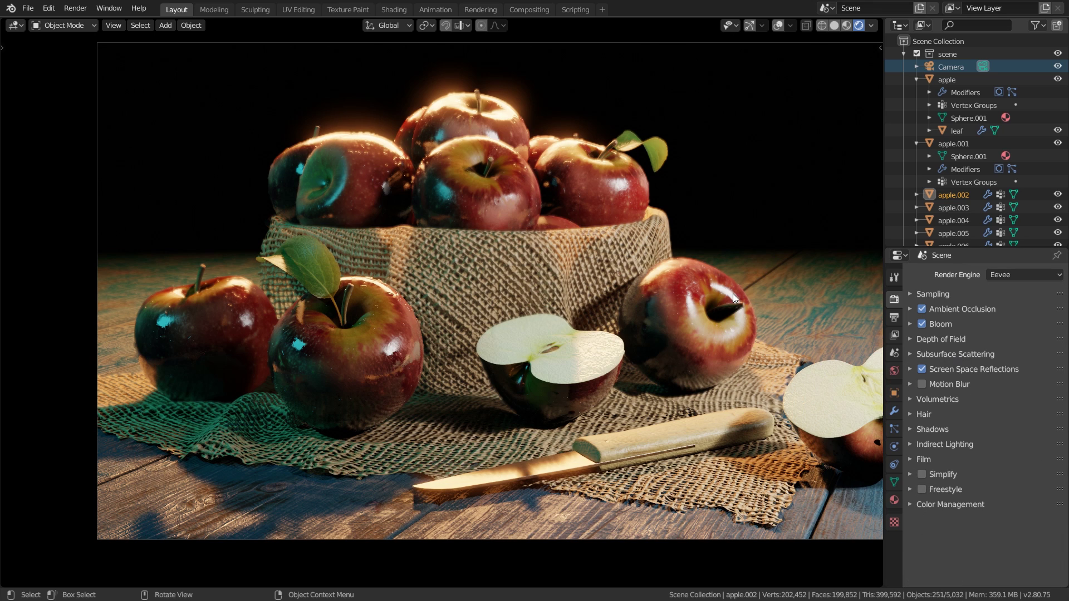
left_click(894, 500)
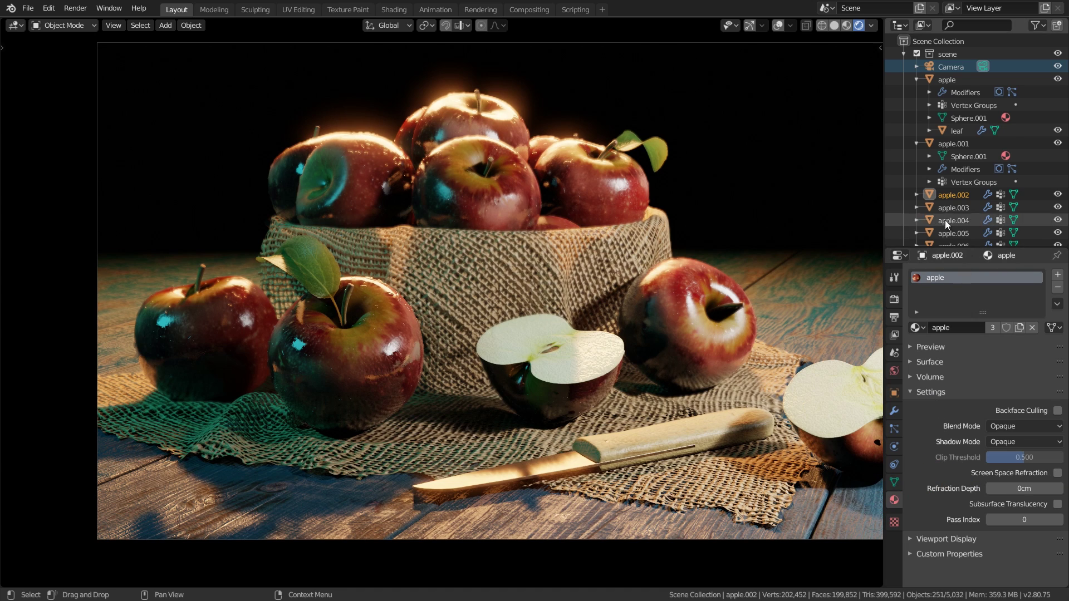
scroll(947, 192, "down", 10)
scroll(919, 192, "down", 2)
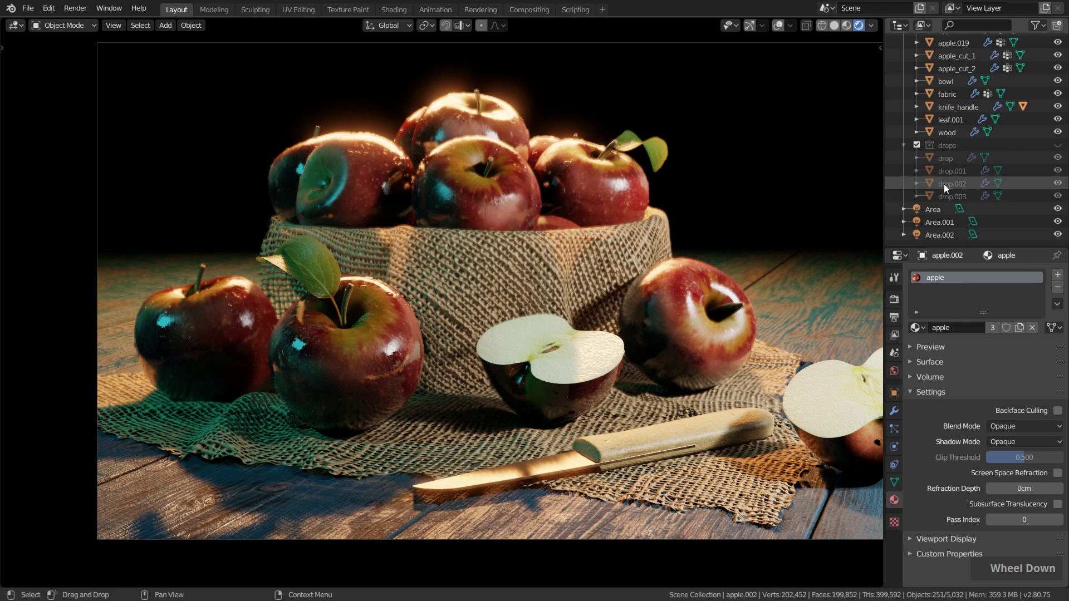
left_click(944, 184)
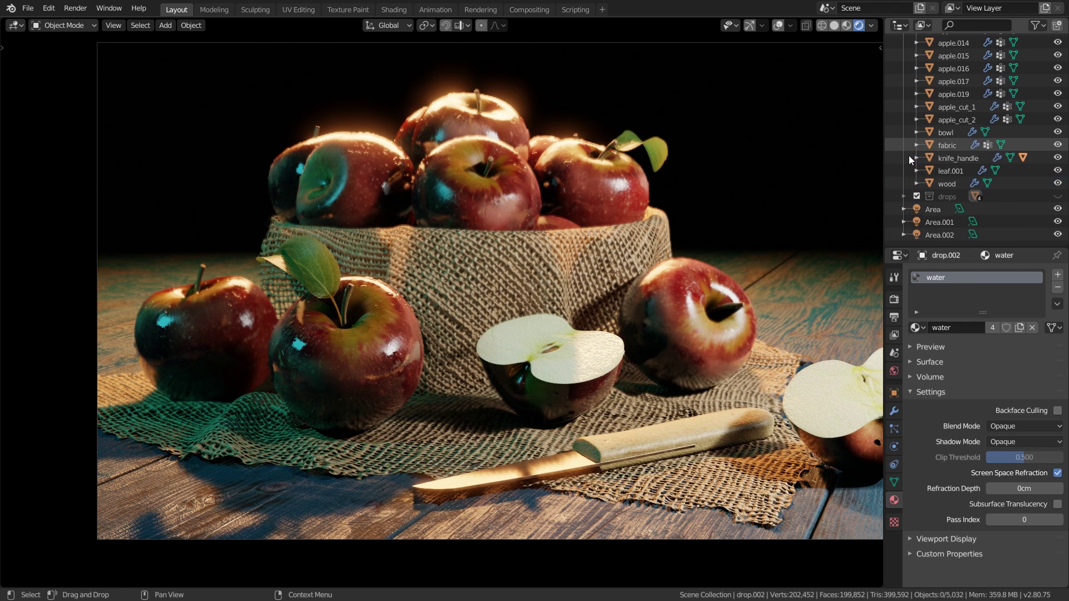
scroll(913, 161, "up", 12)
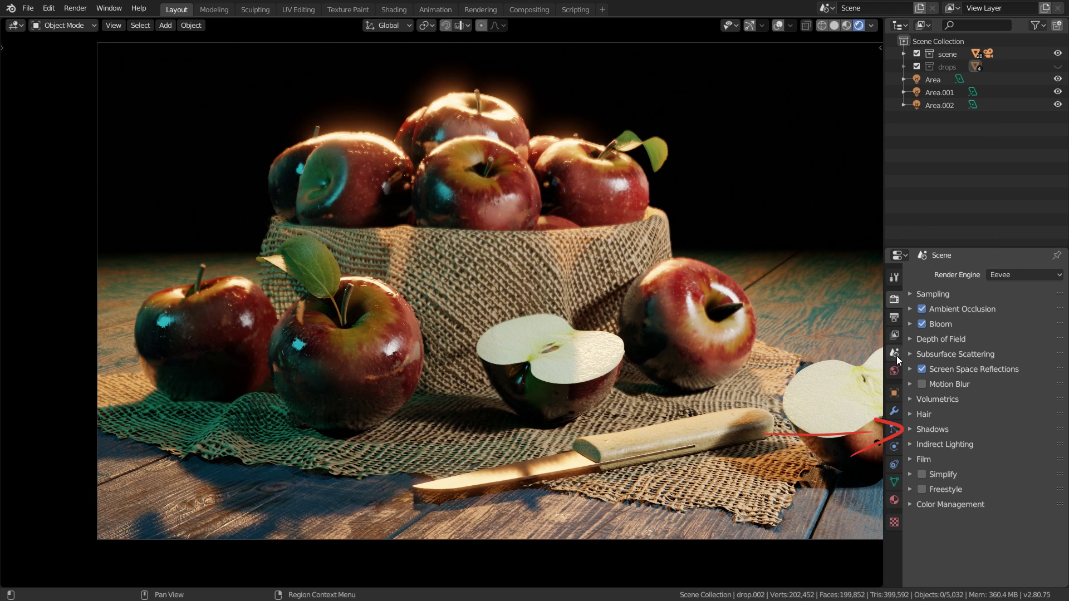
Set the shadow method to VSM and the cube size to 1024px
left_click(930, 429)
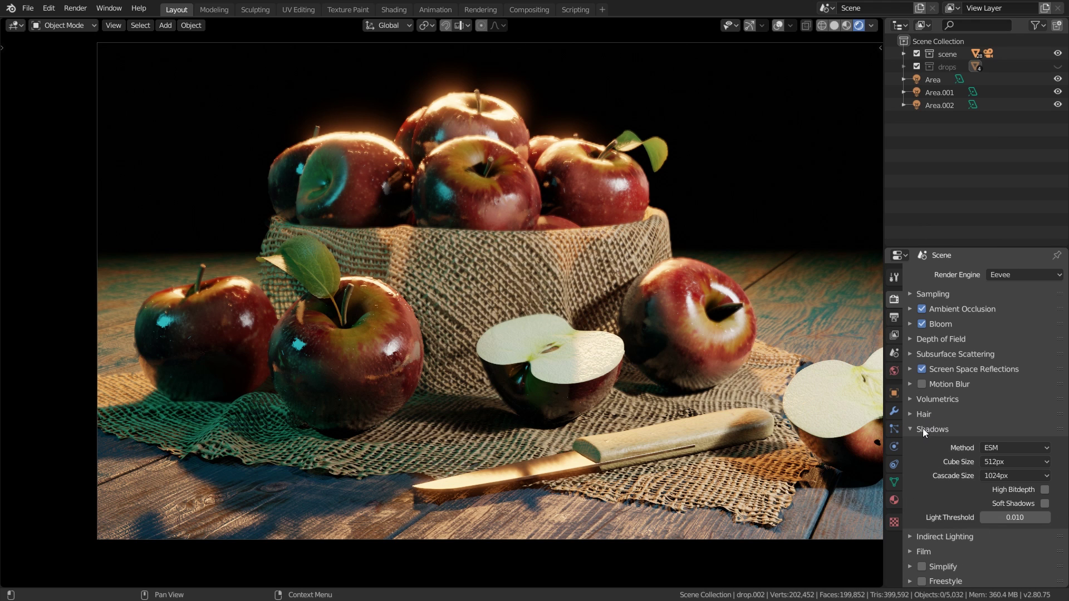
left_click(1008, 448)
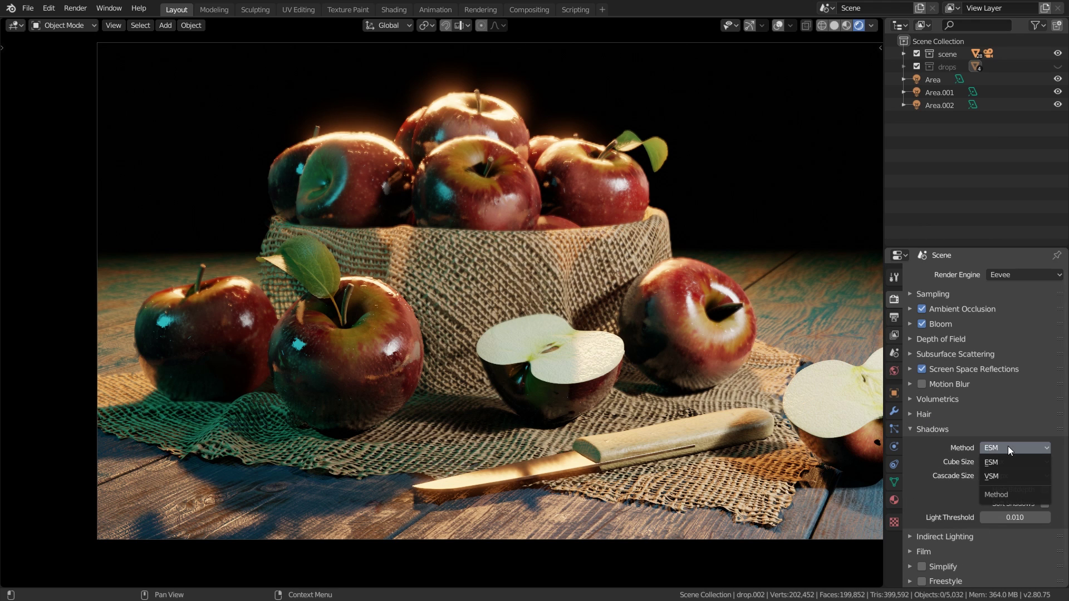
left_click(994, 473)
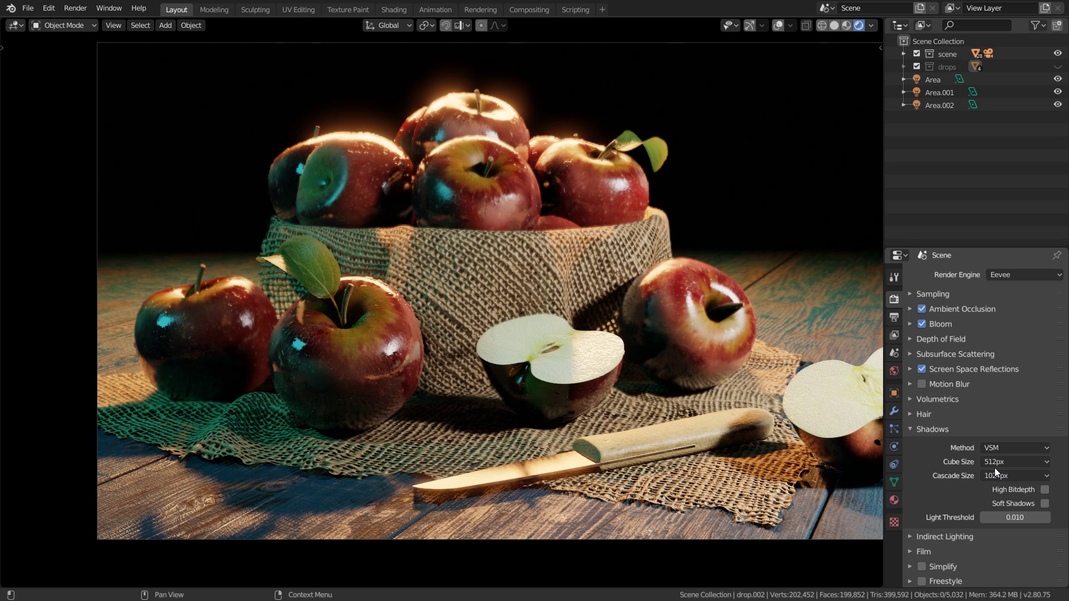
left_click(998, 464)
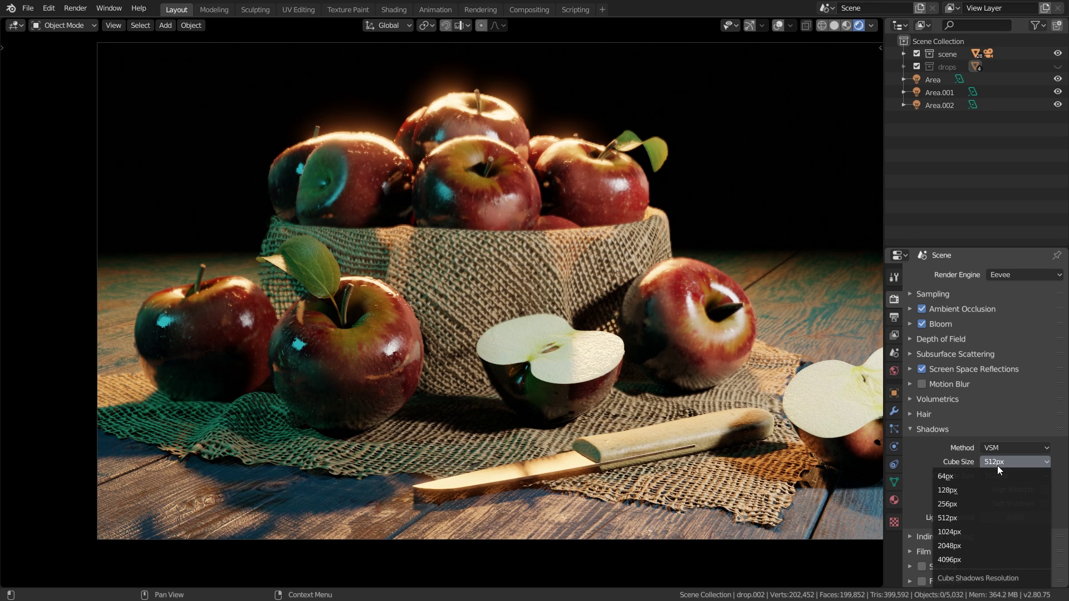
left_click(945, 531)
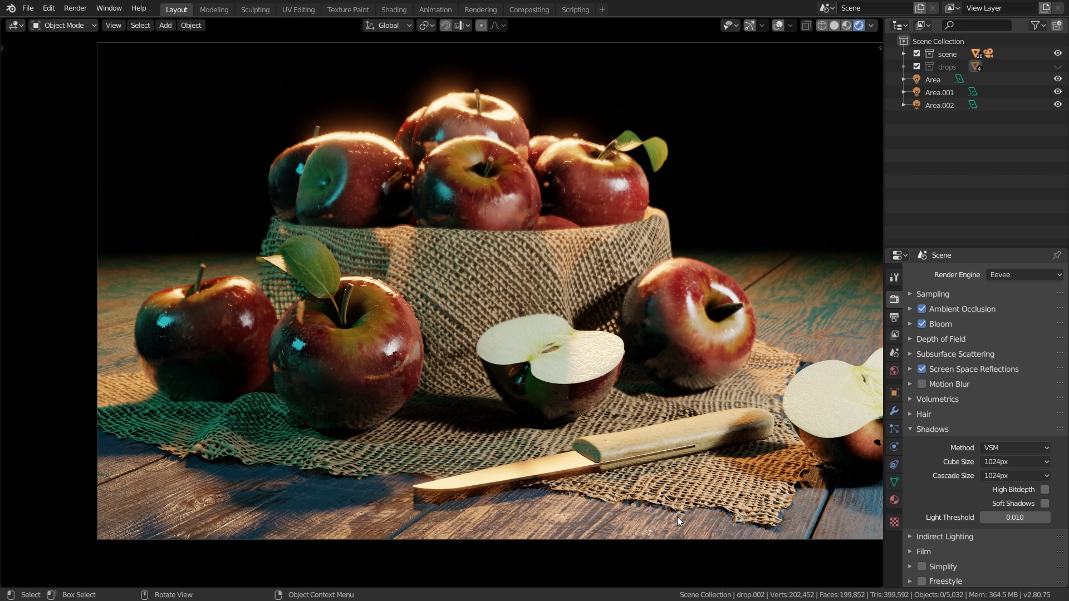
Enable High Bitdepth shadows
scroll(298, 259, "down", 2)
scroll(318, 254, "up", 4)
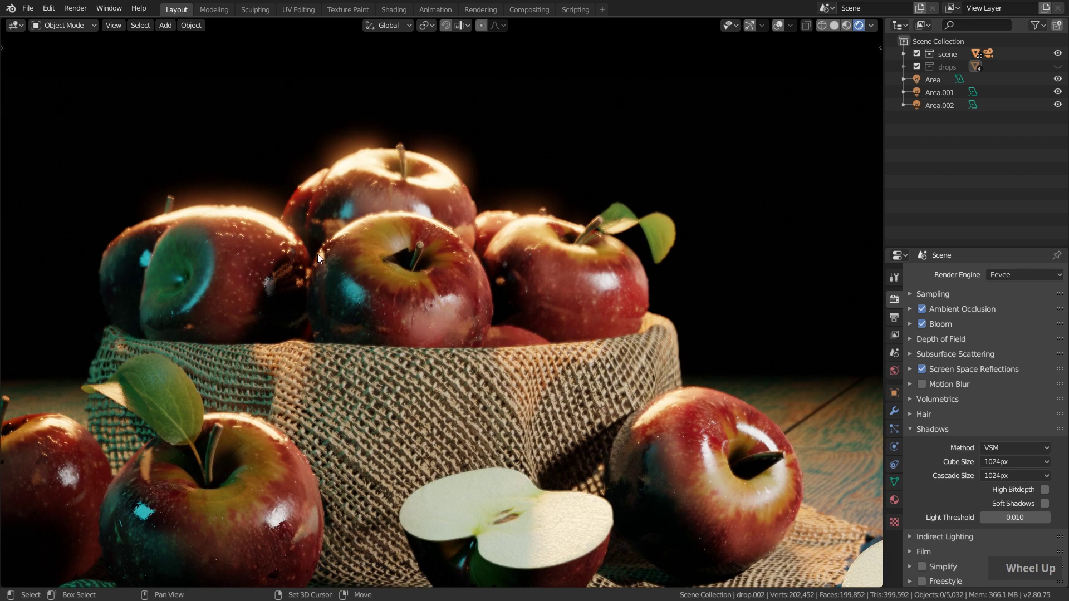
middle_click_drag(317, 254, 385, 242, "shift")
scroll(521, 286, "down", 1)
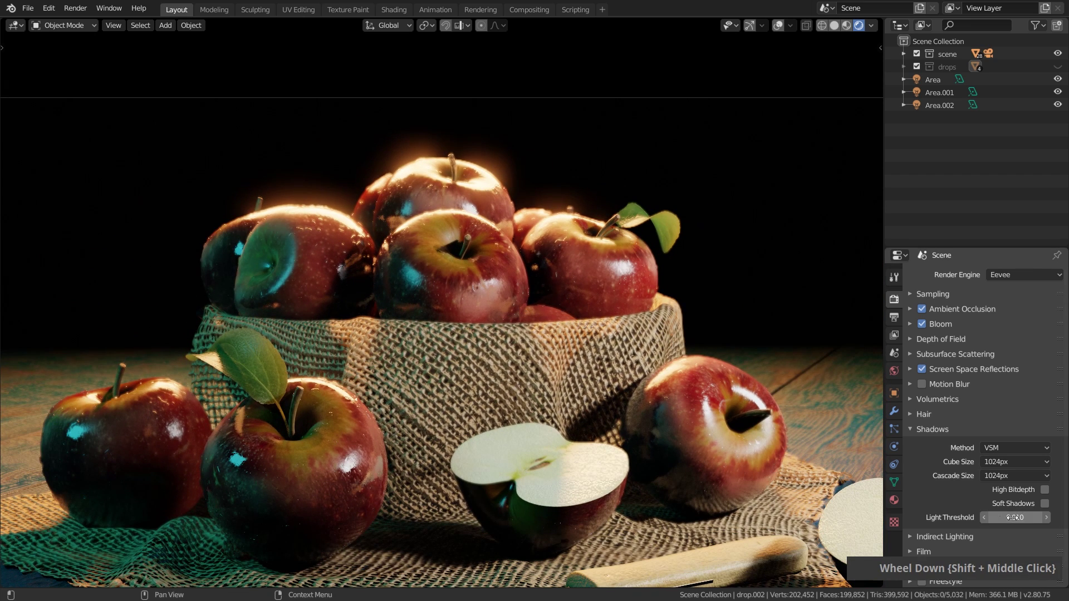
left_click(1045, 490)
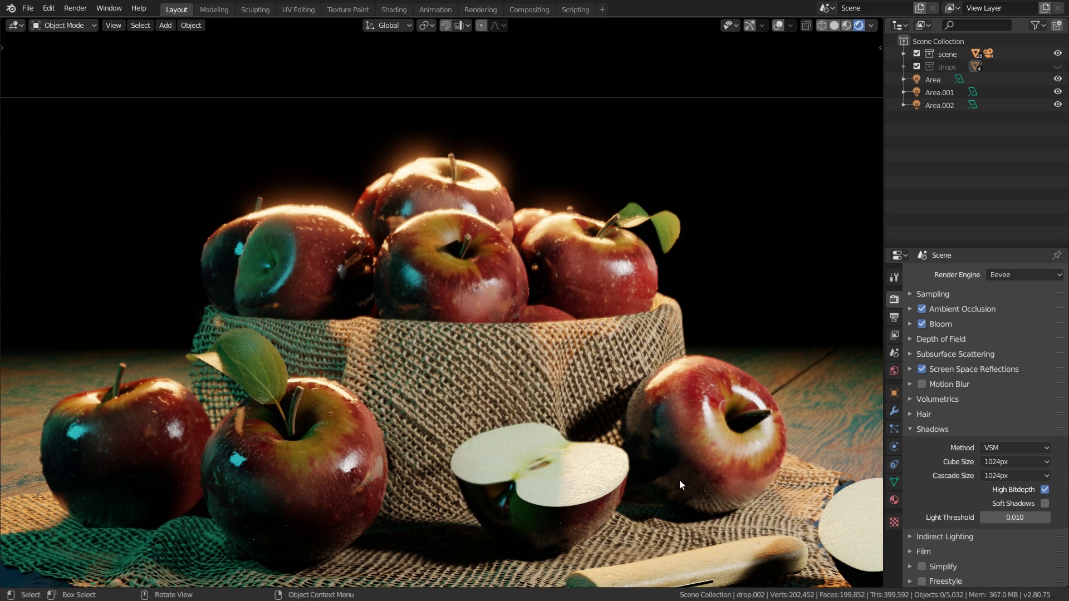
Enable Soft Shadows, inspect the apple bowl, and compare the render with them off and on
left_click(1046, 504)
middle_click_drag(328, 267, 499, 305)
scroll(494, 305, "up", 2)
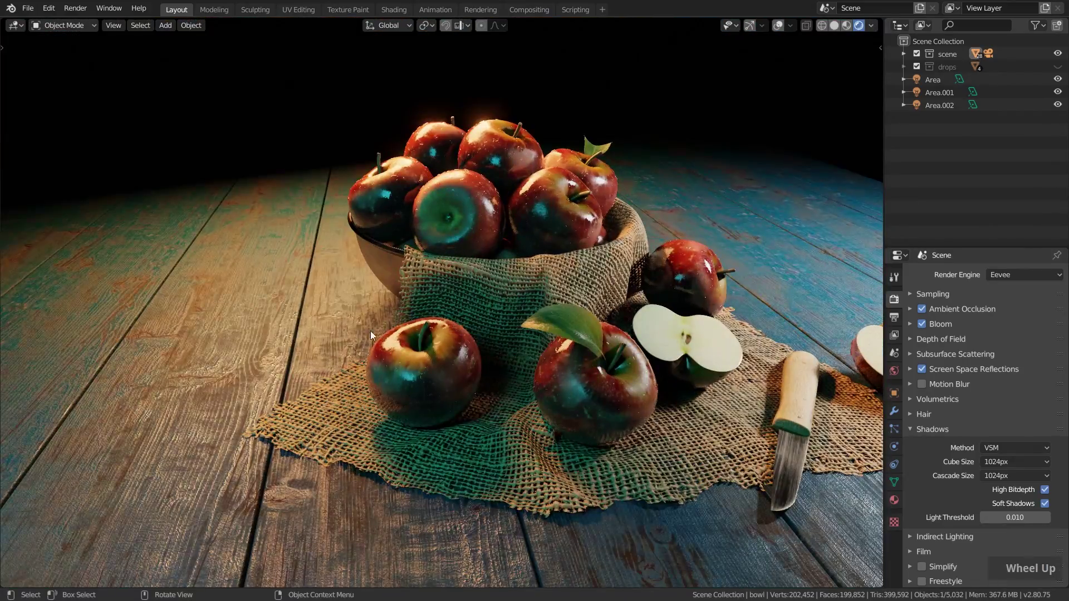
scroll(357, 331, "up", 5)
middle_click_drag(405, 321, 554, 411)
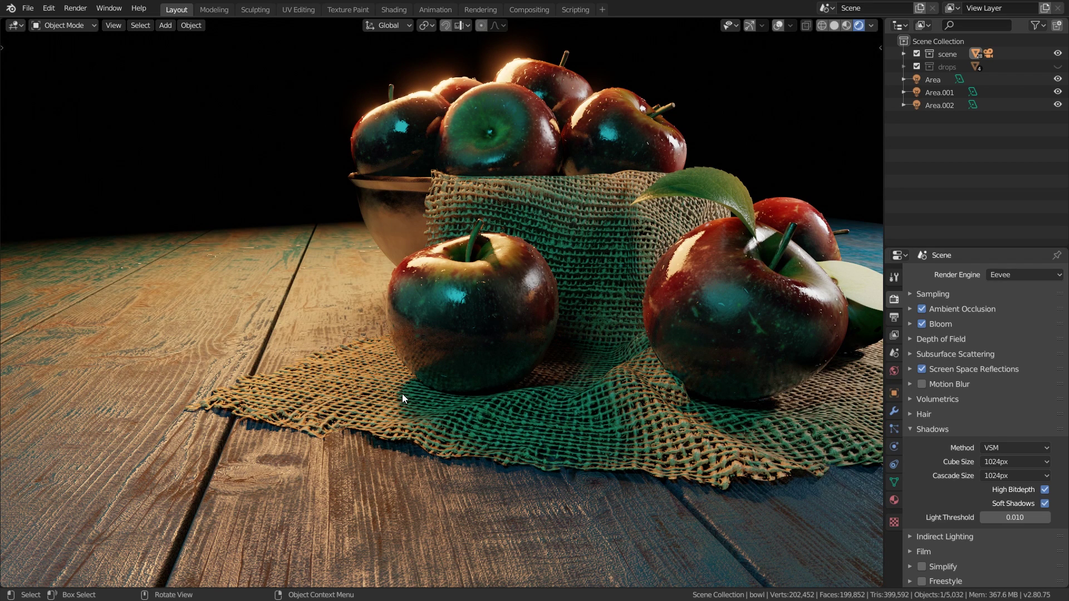
middle_click_drag(403, 393, 505, 441, "shift")
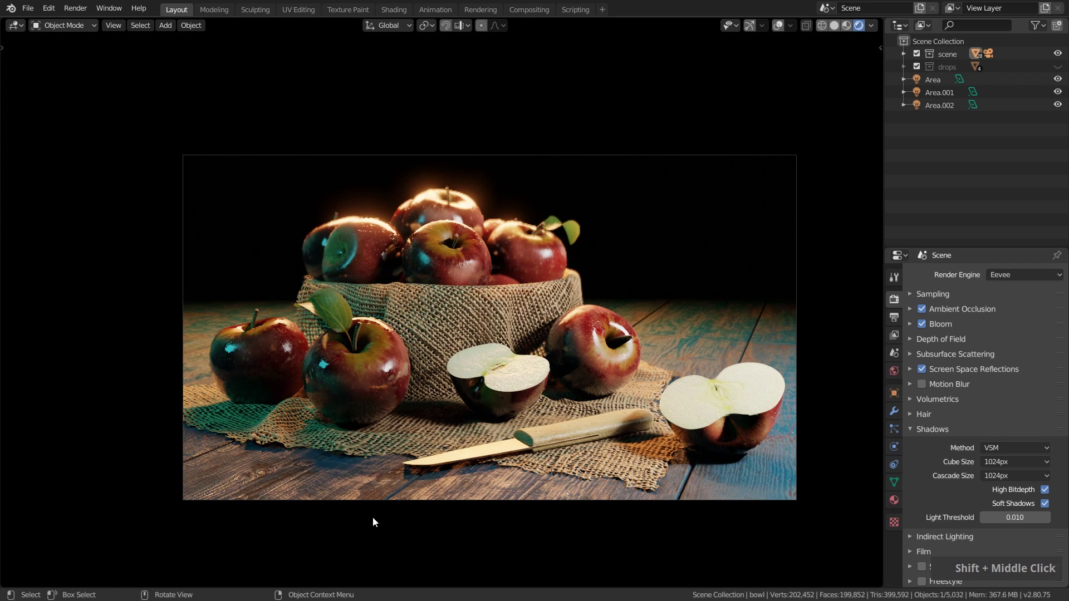
left_click(1046, 503)
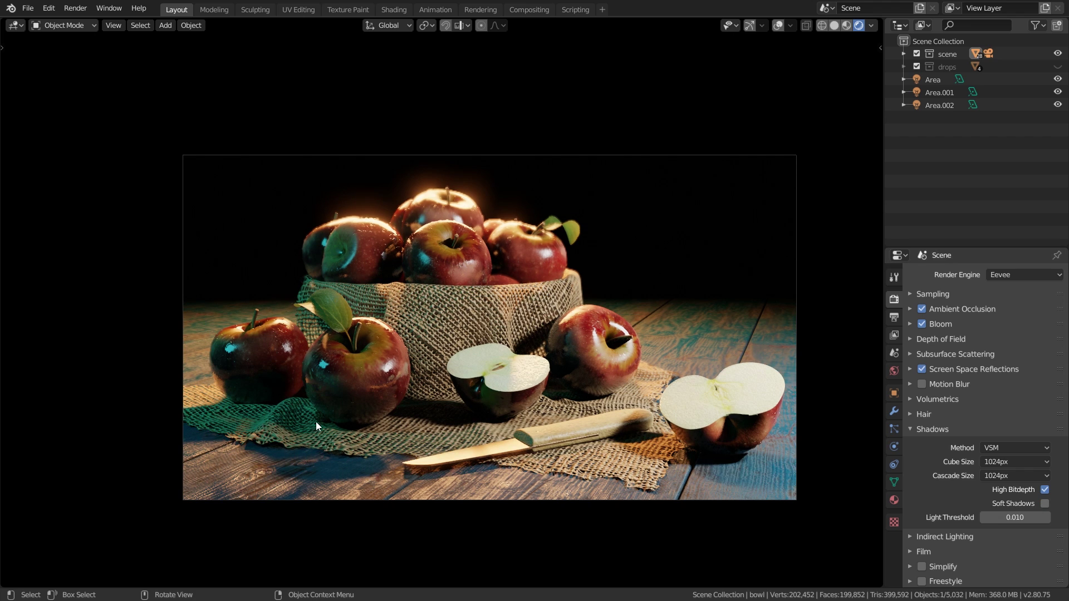
left_click(1045, 503)
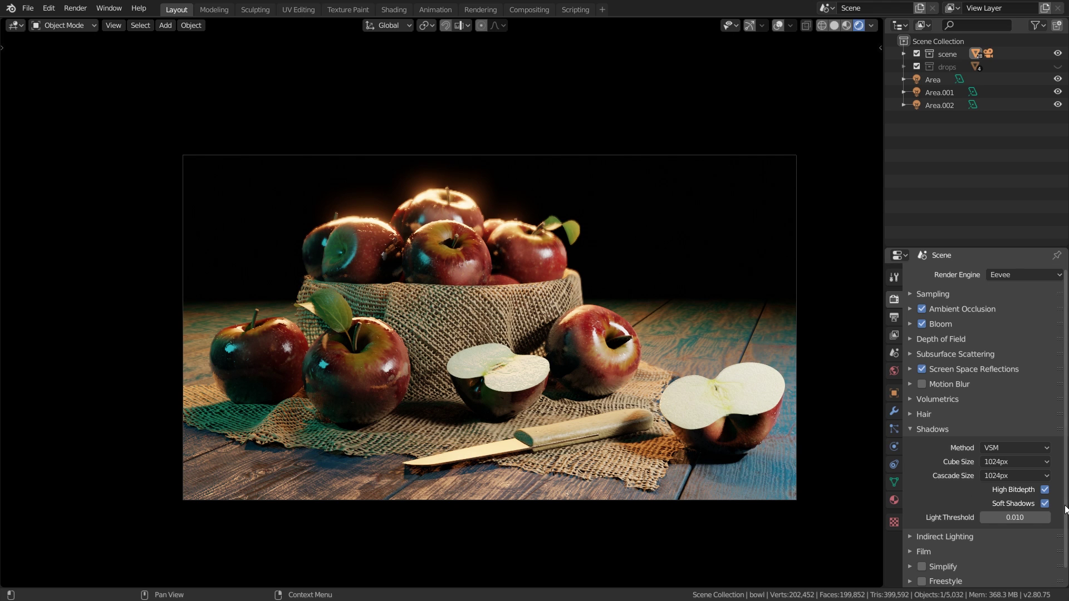
Open the Film settings and briefly test Transparent background, leaving it off
left_click(948, 430)
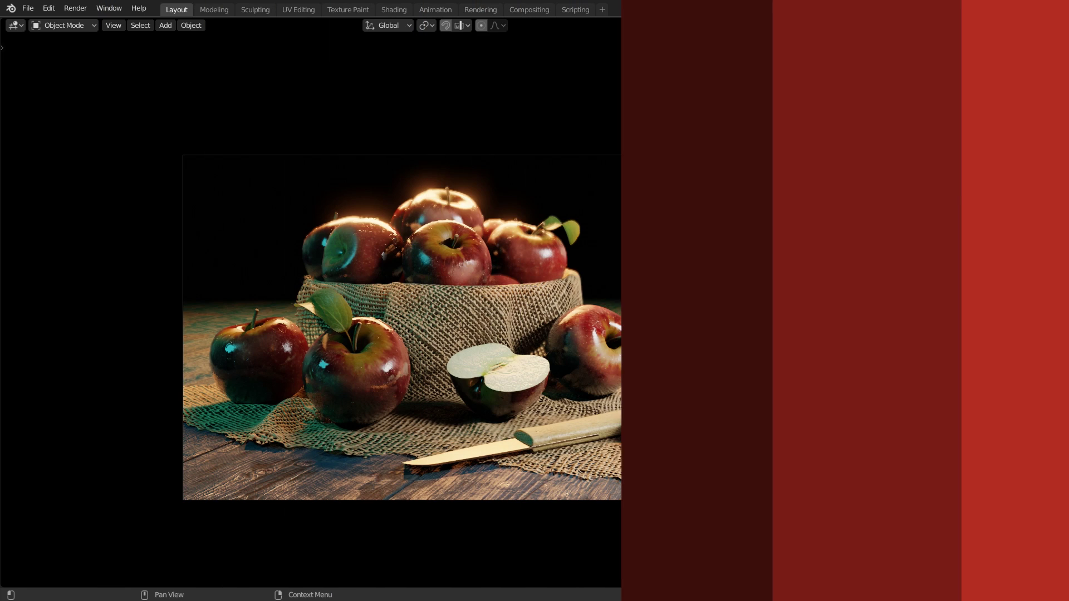
left_click(924, 459)
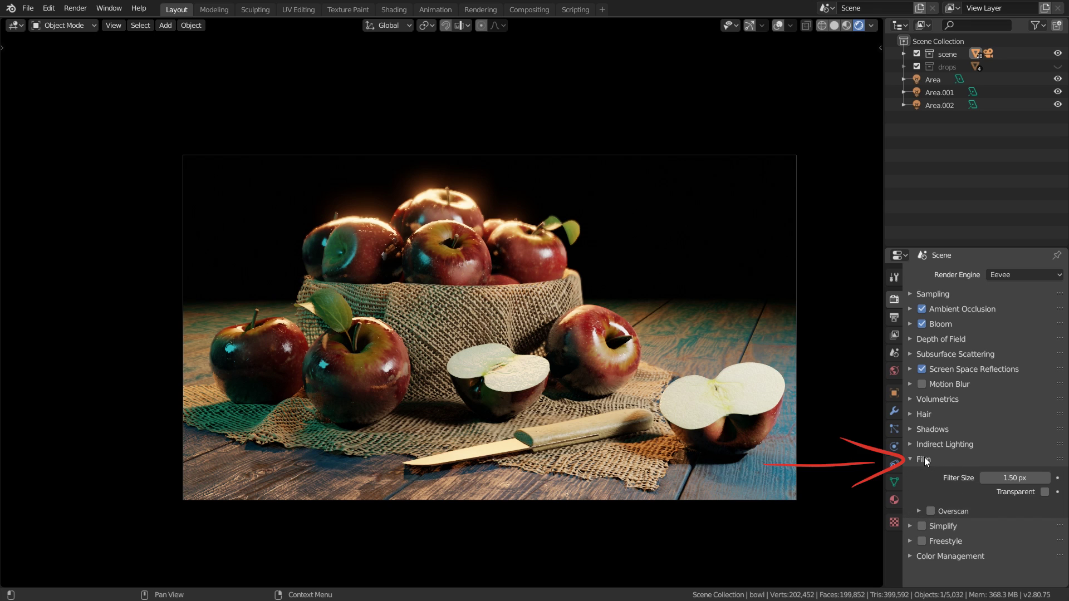
left_click(834, 25)
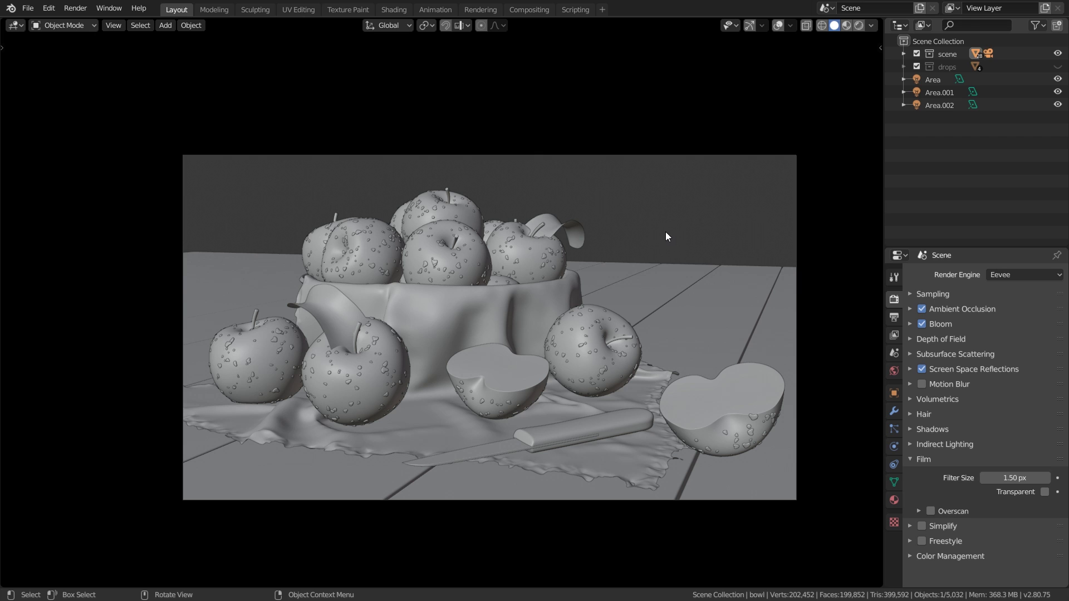
left_click(1045, 493)
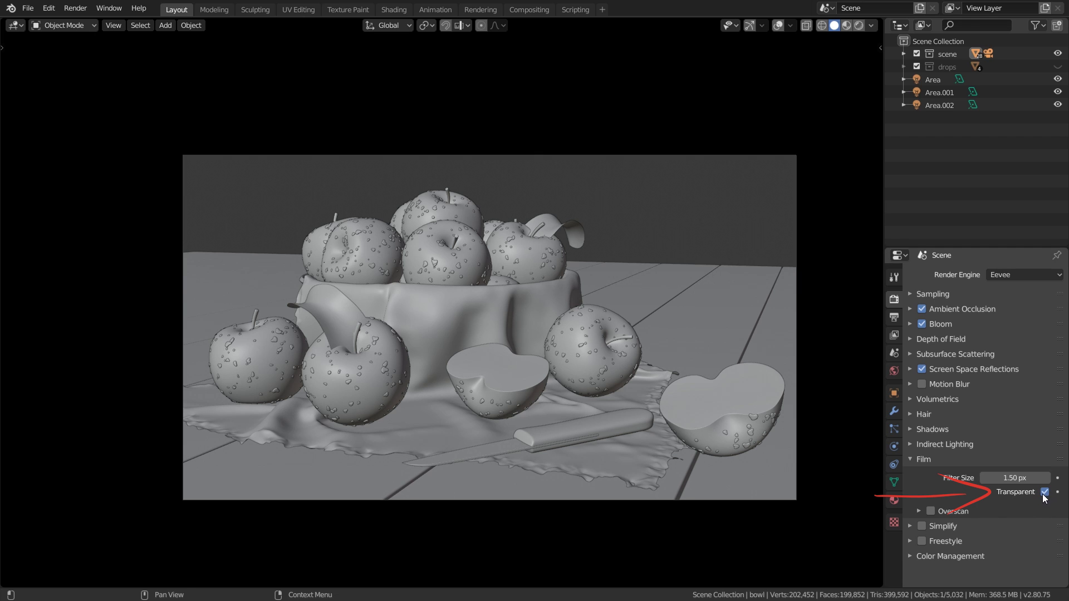
left_click(1045, 492)
left_click(860, 25)
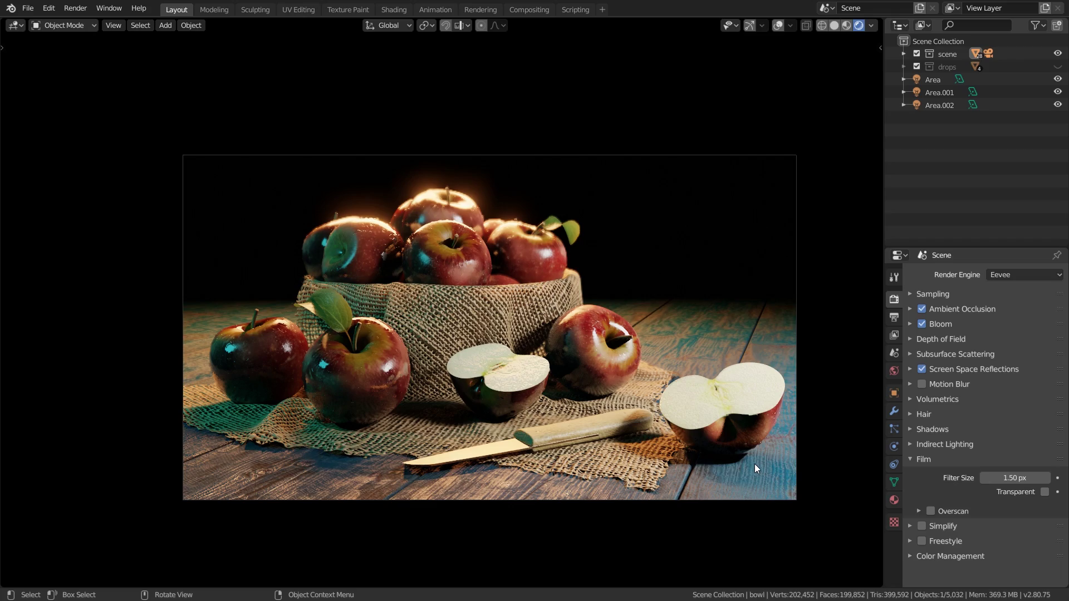
Enable Film Overscan at 3.00%
scroll(777, 443, "up", 8)
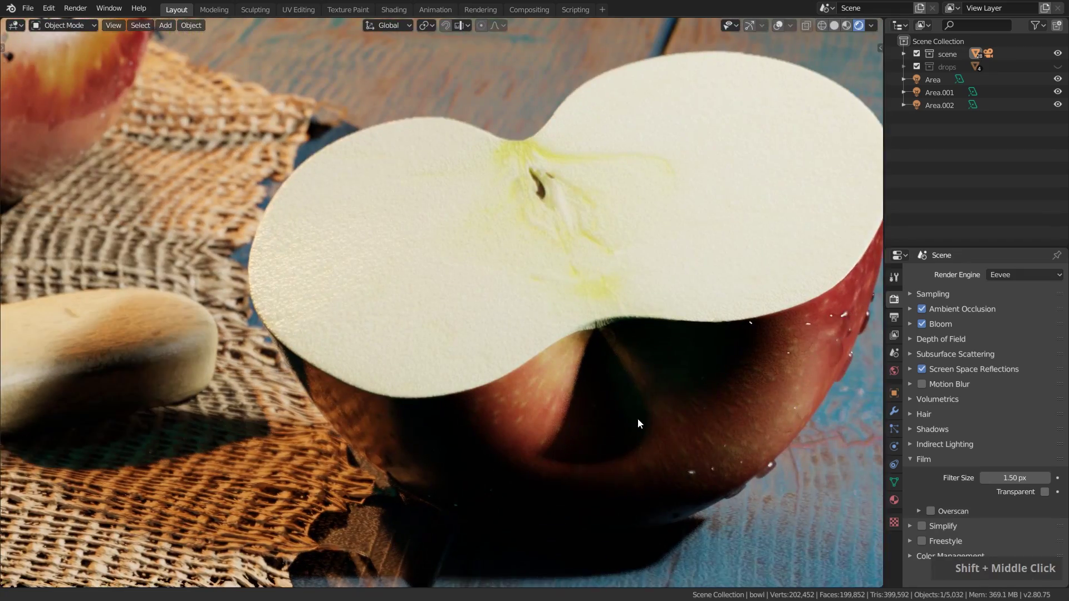
mouse_move(637, 419)
middle_mouse_down("shift")
mouse_move(714, 404)
mouse_move(864, 403)
mouse_move(776, 425)
mouse_move(850, 428)
mouse_move(759, 429)
mouse_move(799, 428)
middle_mouse_up("shift")
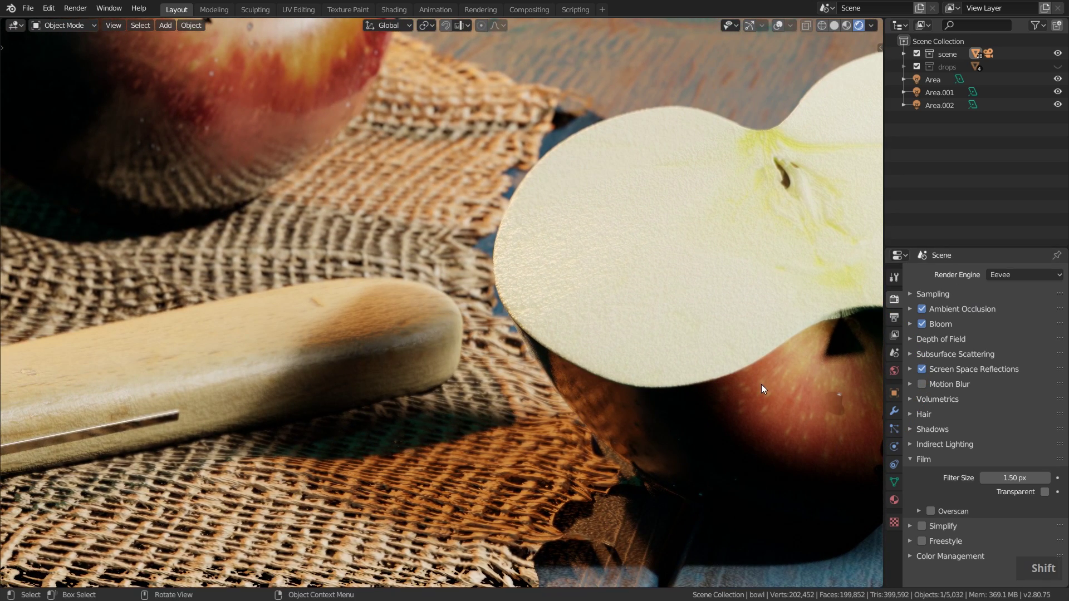
left_click(921, 512)
left_click(931, 512)
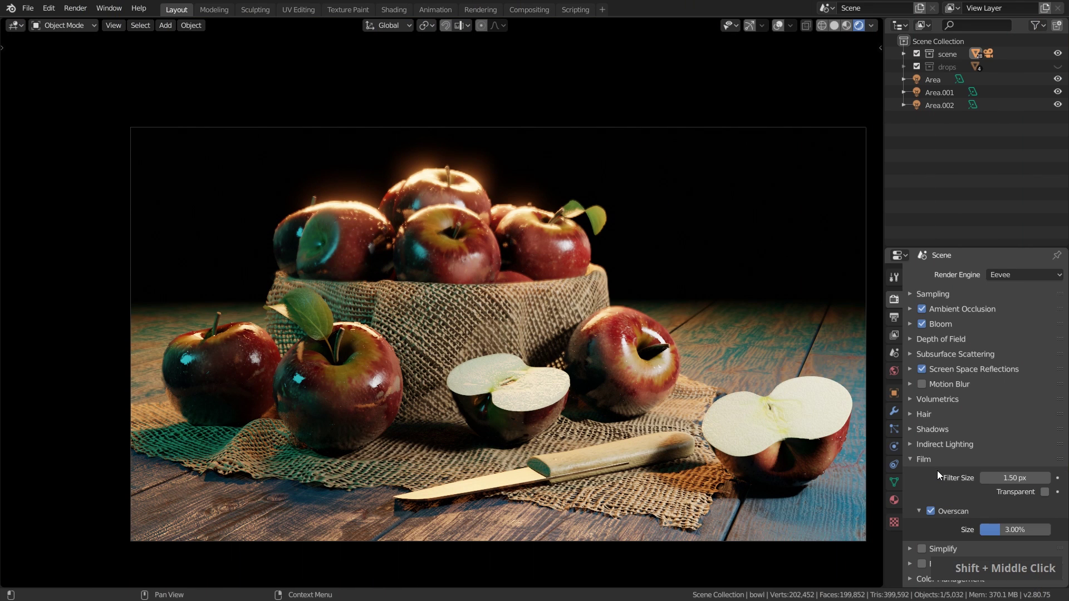
left_click(924, 460)
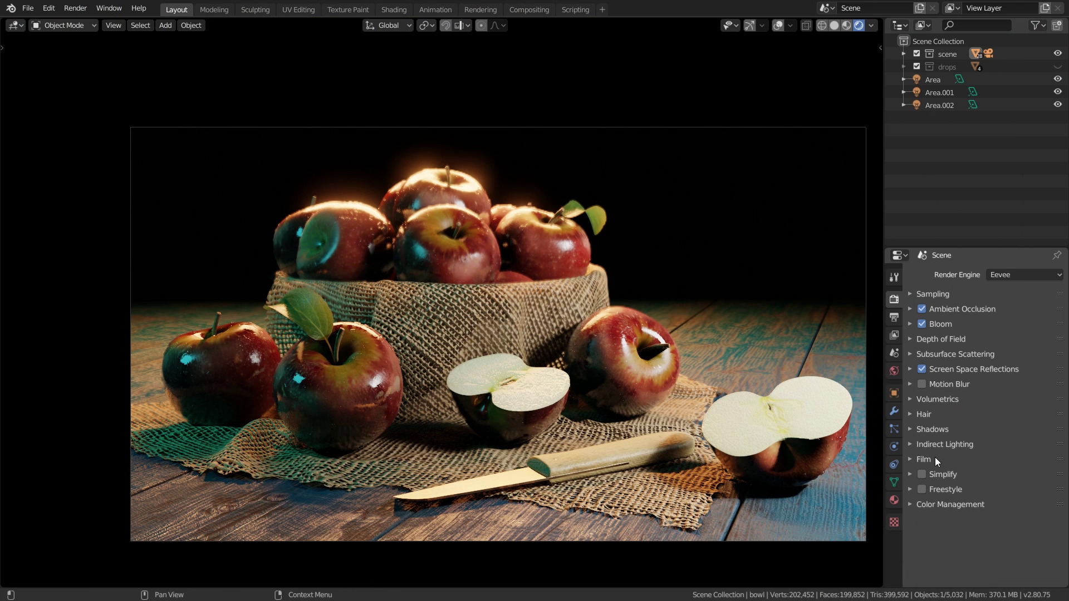
left_click(923, 505)
scroll(937, 506, "down", 2)
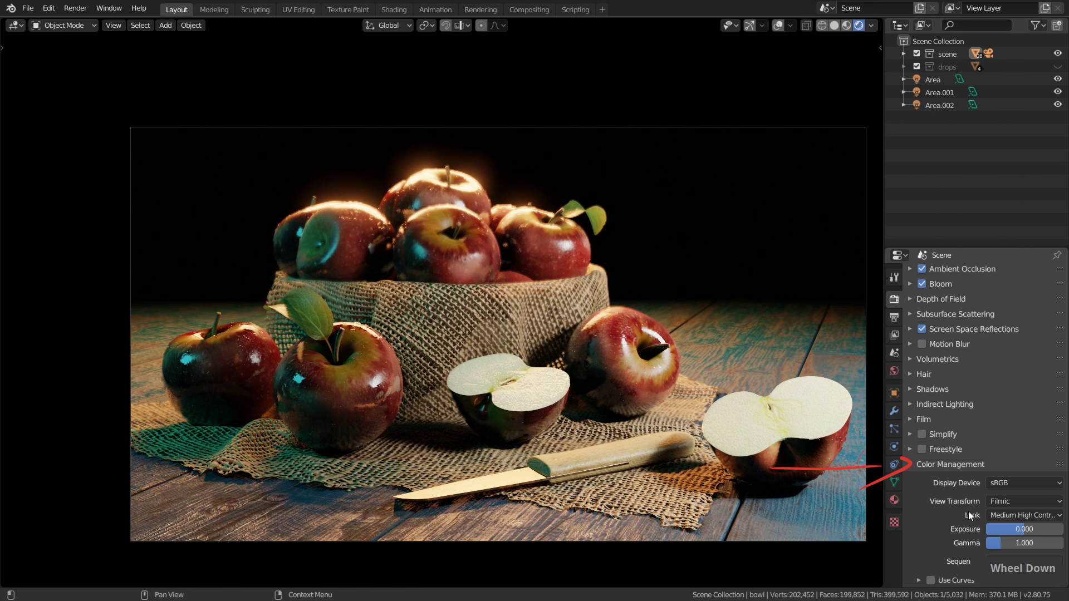
left_click(1018, 515)
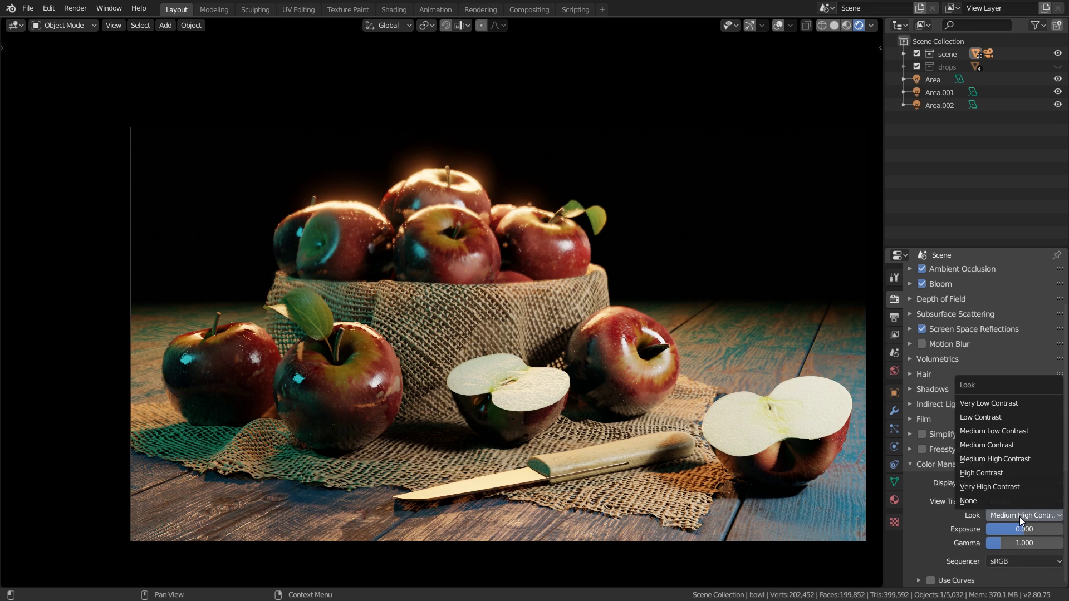
left_click(973, 501)
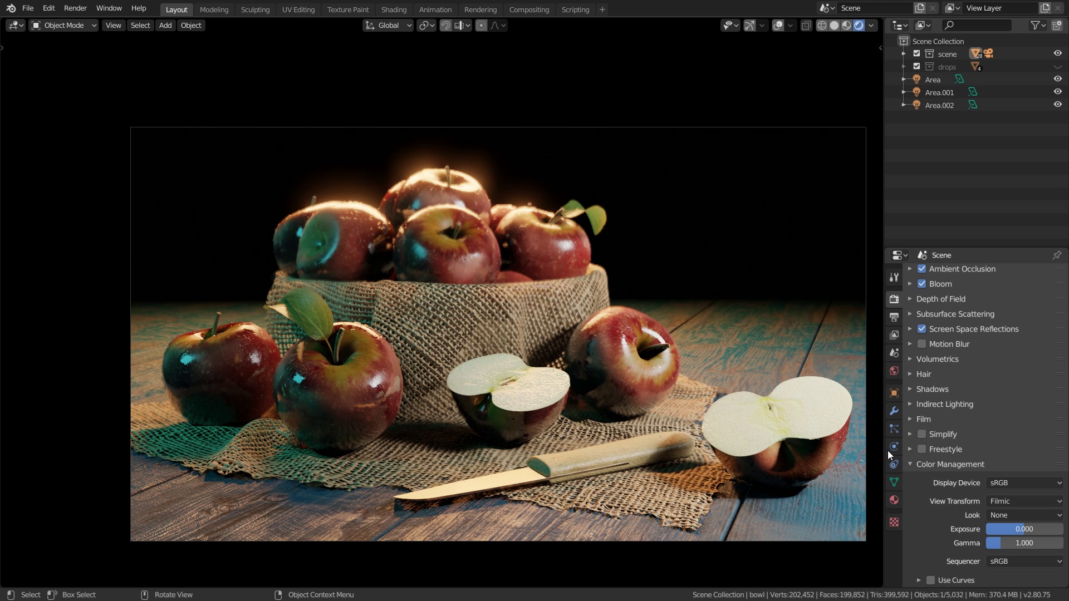
left_click(999, 516)
left_click(998, 487)
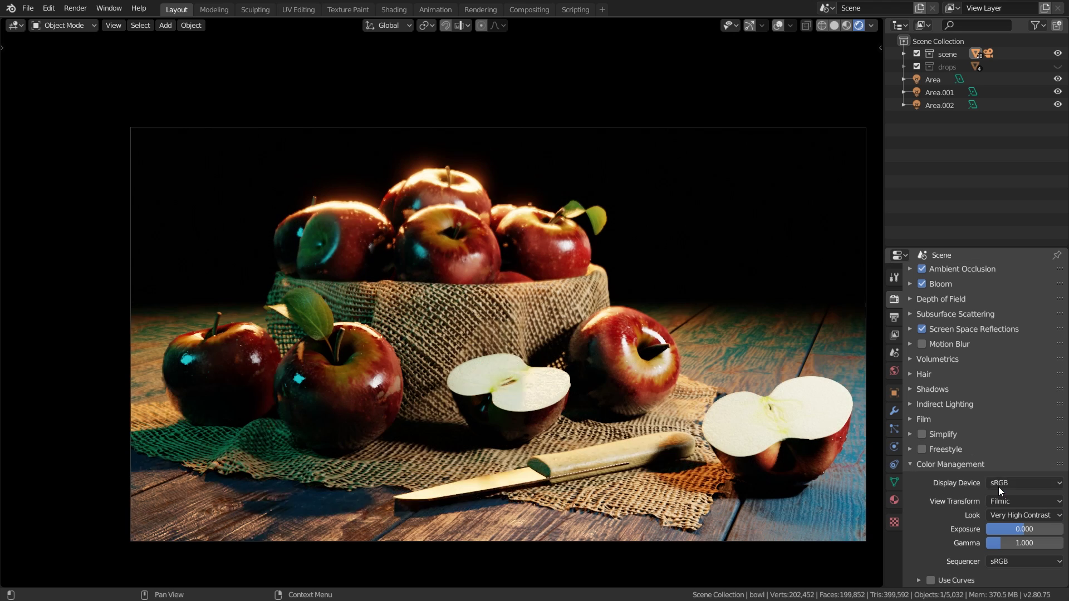
left_click(1014, 513)
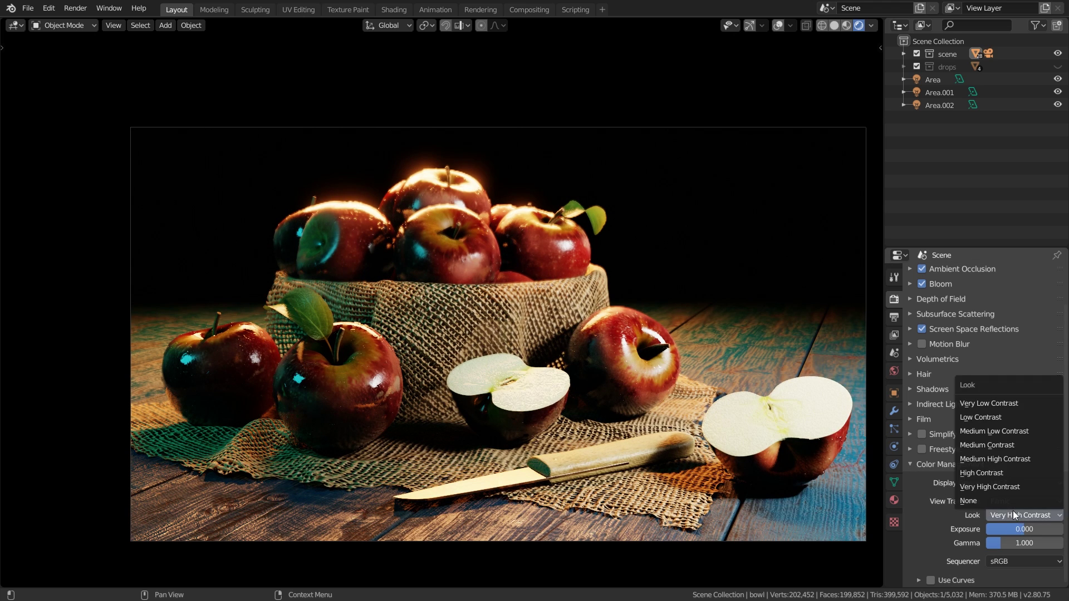
left_click(990, 459)
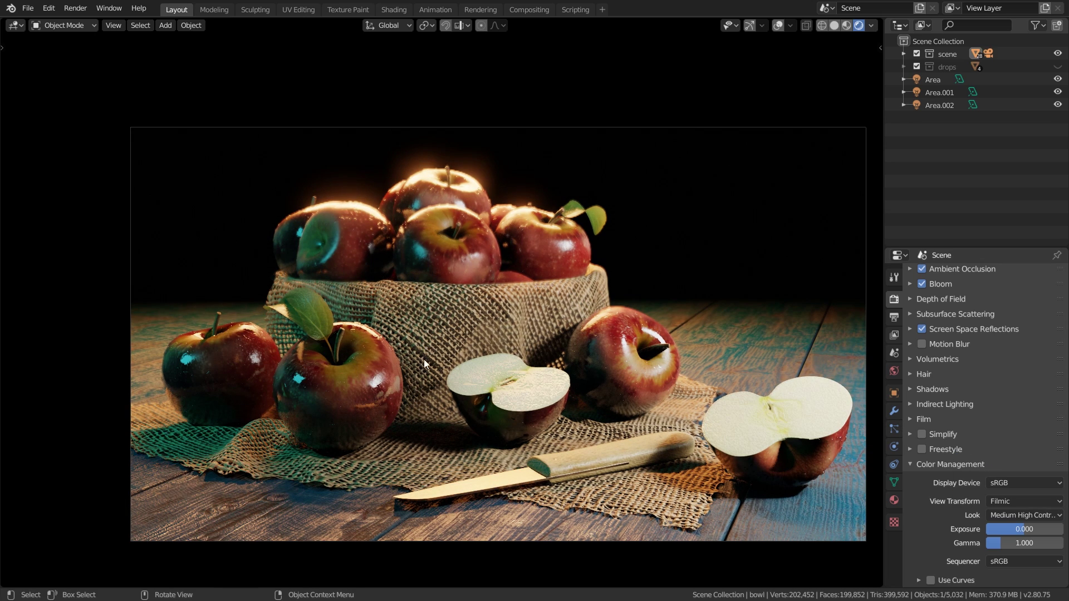
mouse_move(316, 251)
middle_mouse_down()
mouse_move(442, 258)
mouse_move(526, 337)
mouse_move(354, 333)
mouse_move(327, 265)
middle_mouse_up()
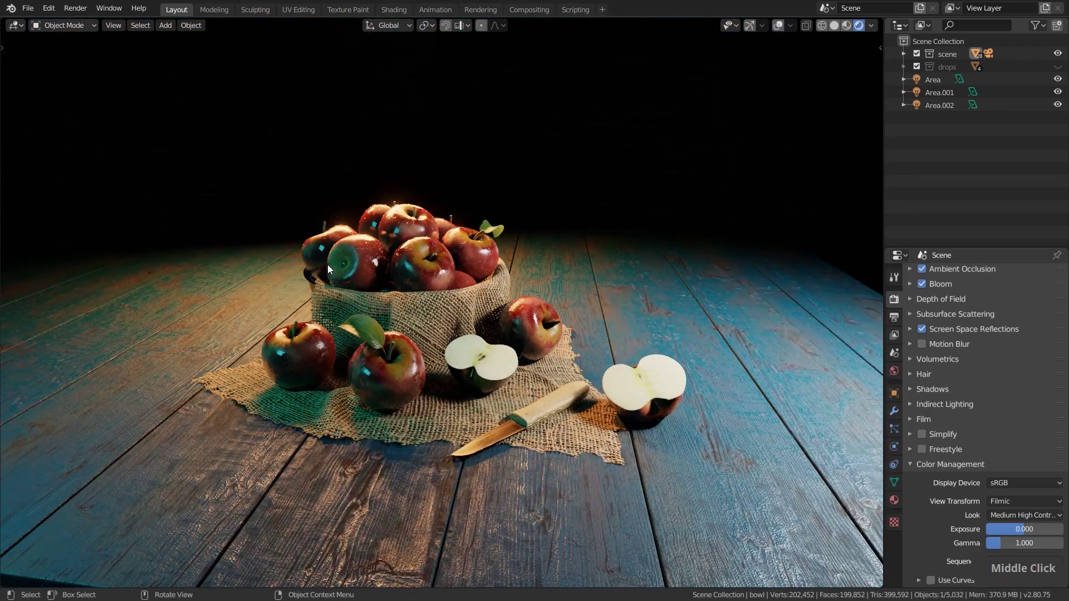
key("KP_0")
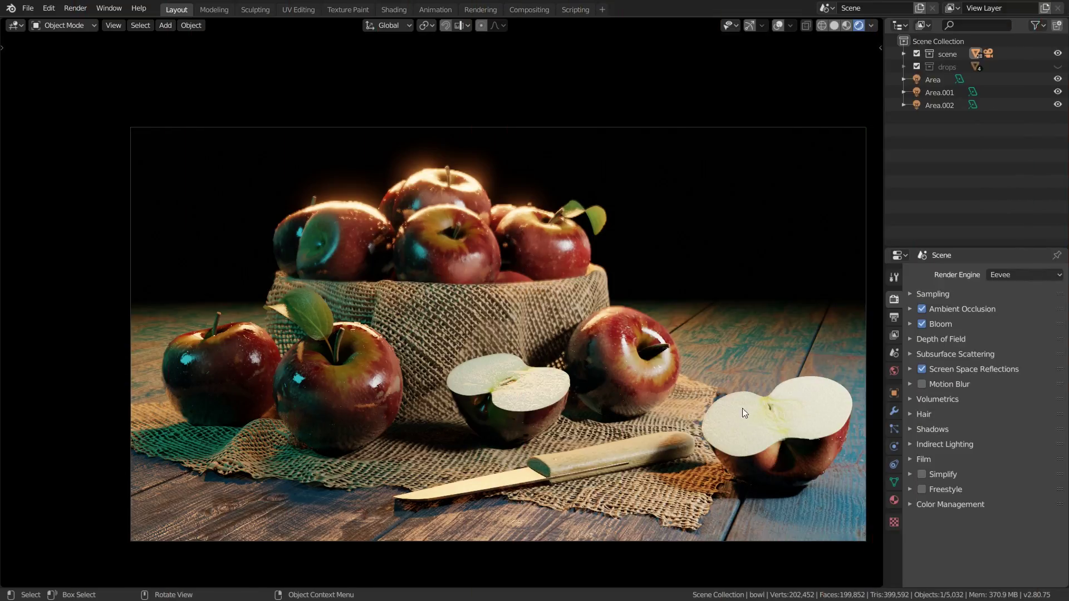
Select the Area.001 light and show its light data Shadow settings
scroll(660, 353, "up", 6)
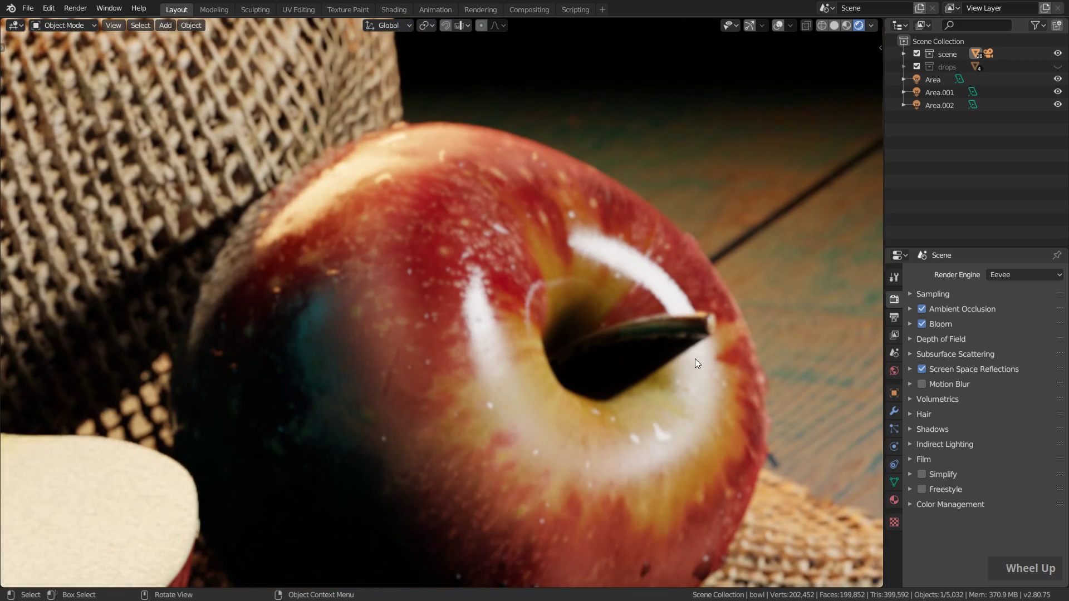
mouse_move(654, 441)
left_mouse_down()
mouse_move(703, 281)
mouse_move(621, 430)
left_mouse_up()
scroll(564, 386, "down", 6)
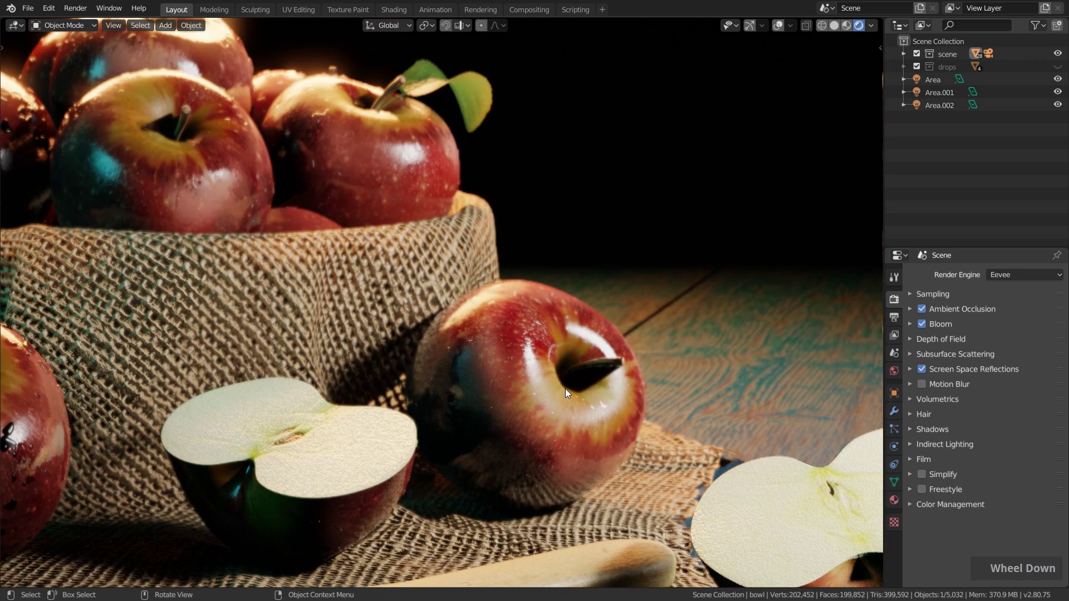
scroll(566, 389, "down", 2)
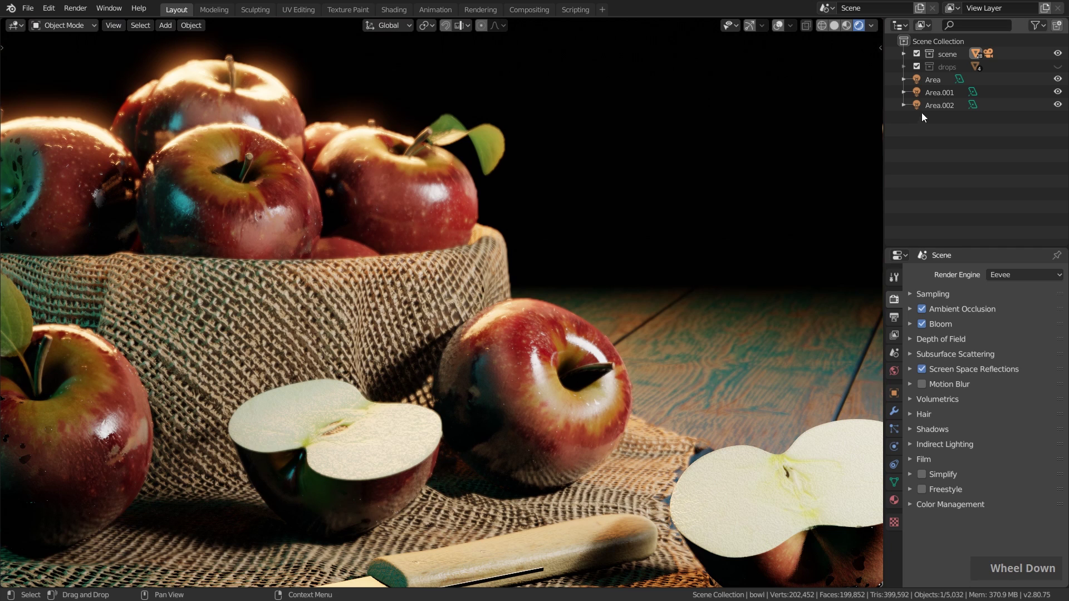
left_click(934, 93)
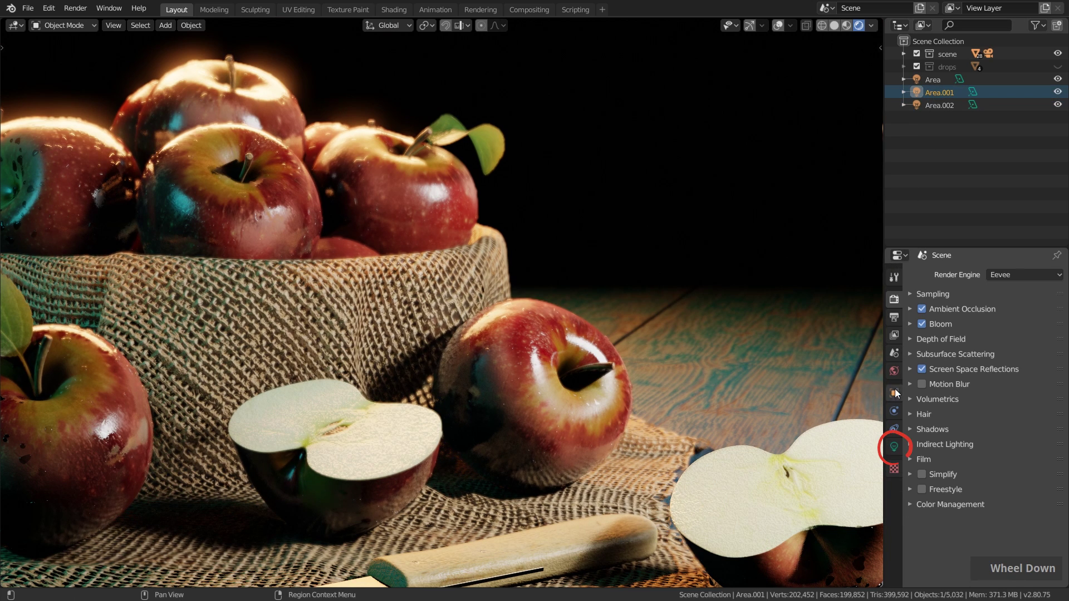
left_click(894, 447)
left_click(948, 461)
scroll(947, 459, "down", 2)
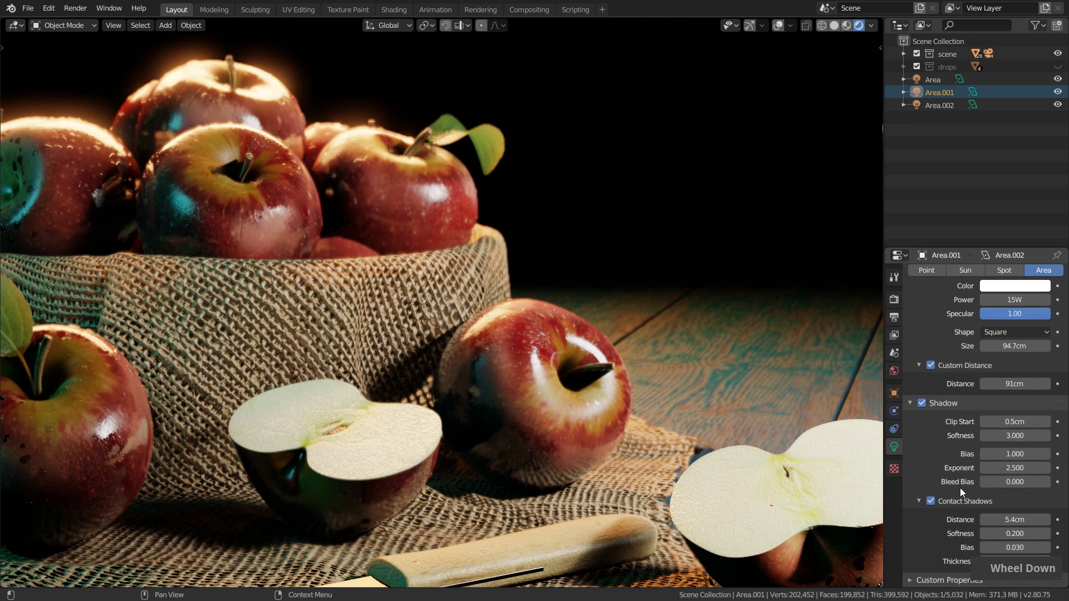
Turn Contact Shadows on for the light, inspect the scene, then switch them off
double_click(930, 500)
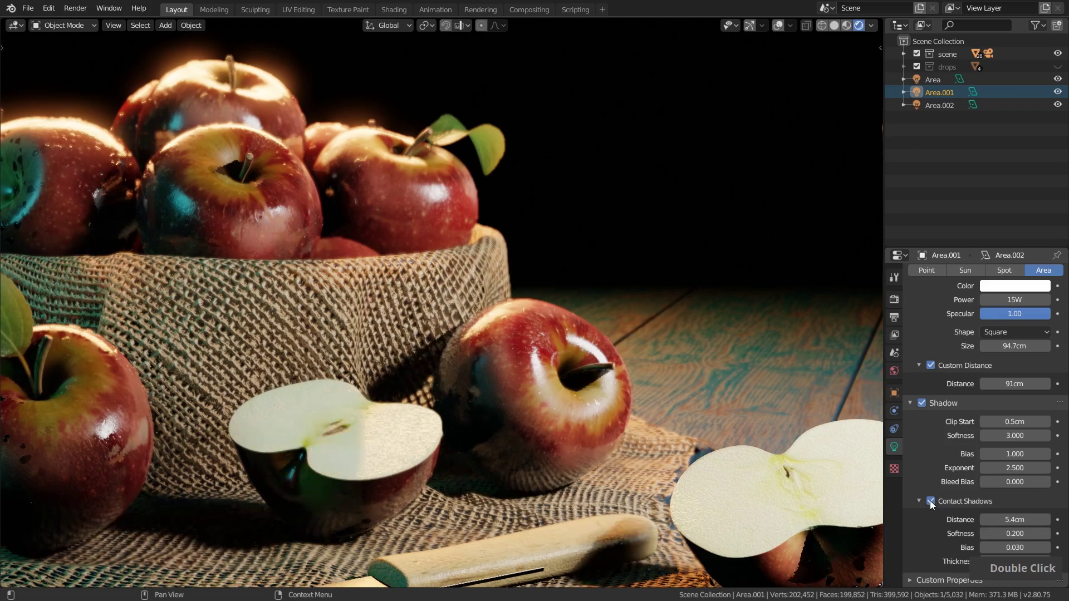
scroll(651, 381, "down", 2)
middle_click_drag(650, 381, 610, 338, "shift")
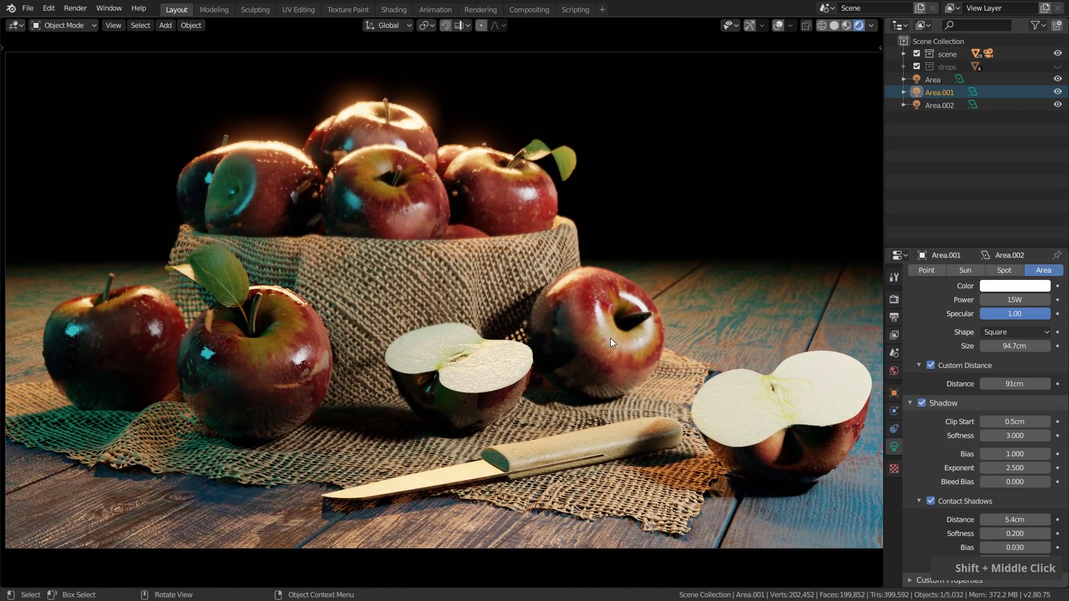
scroll(625, 345, "up", 4)
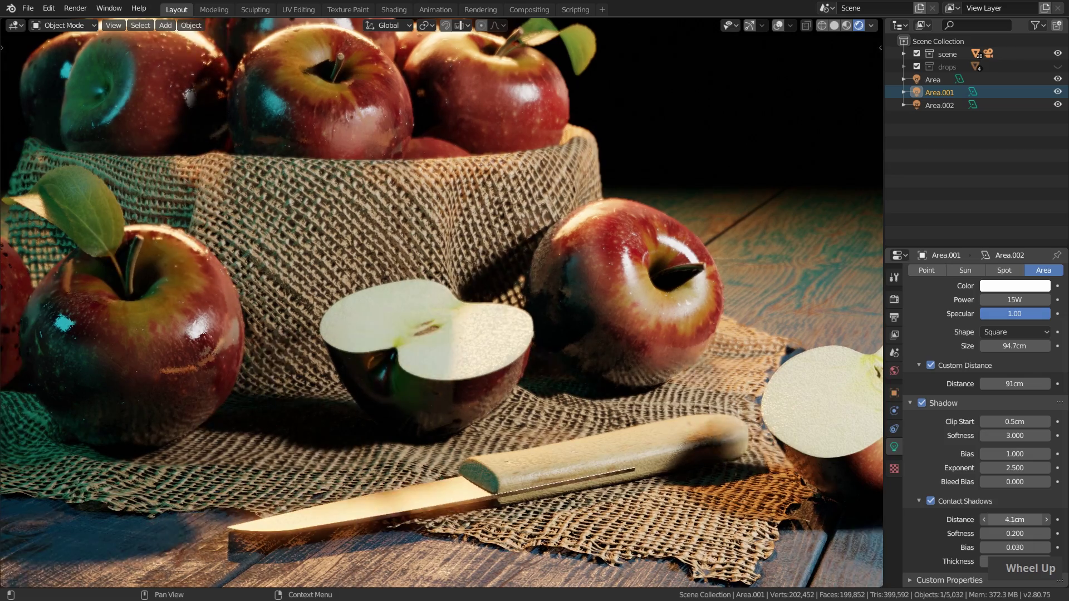
scroll(590, 393, "down", 4)
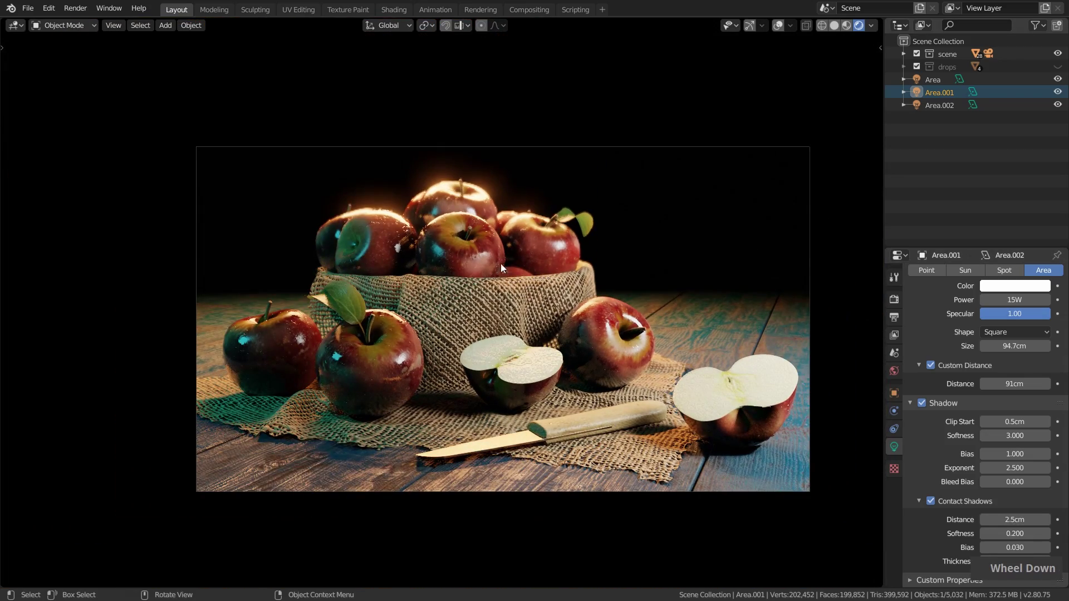
scroll(542, 356, "up", 1)
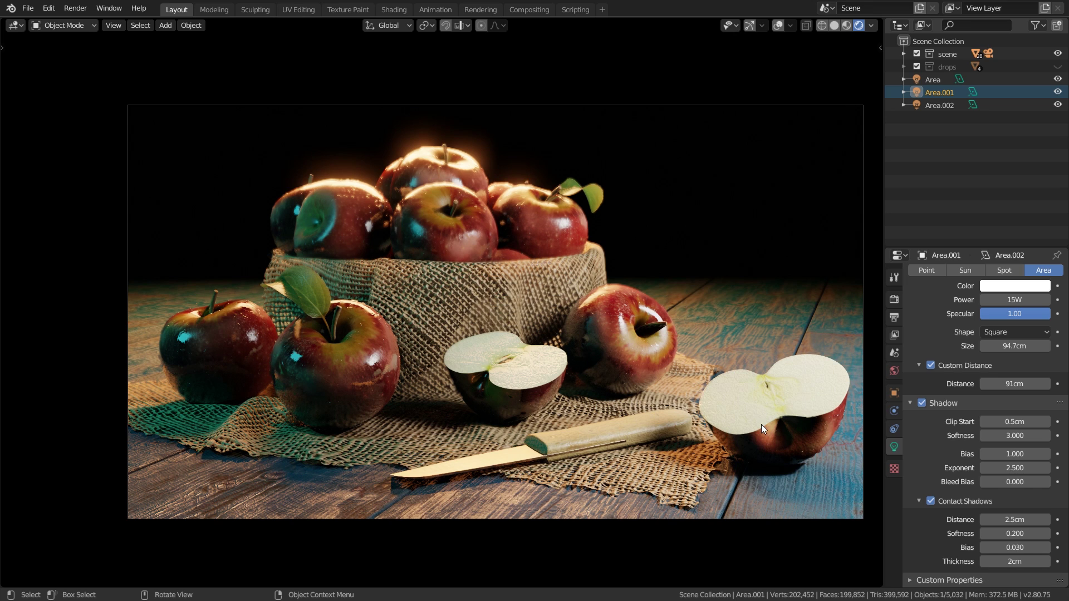
left_click(931, 501)
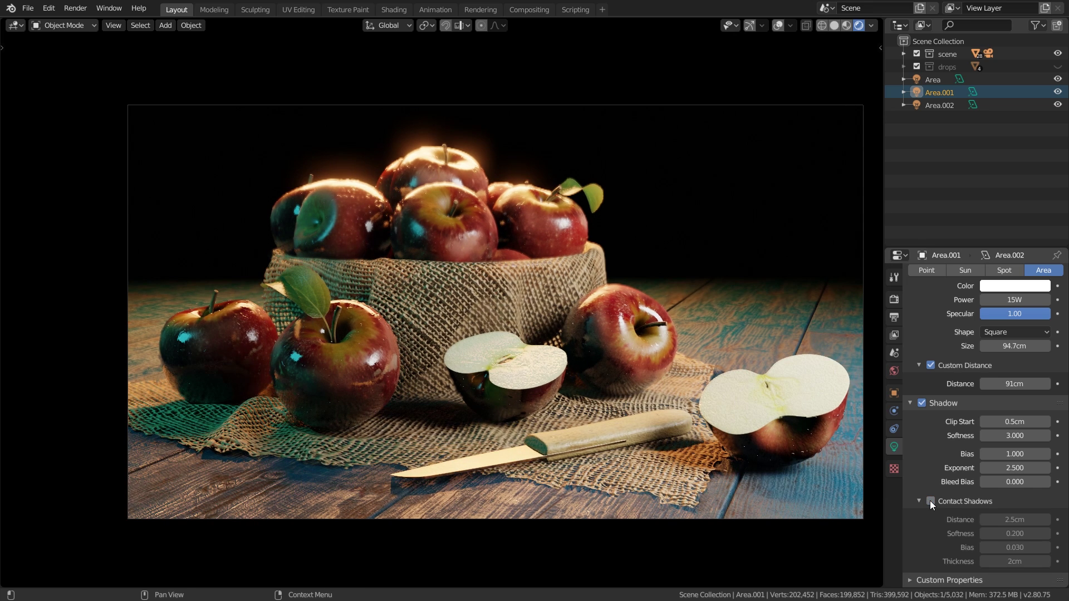
left_click(919, 501)
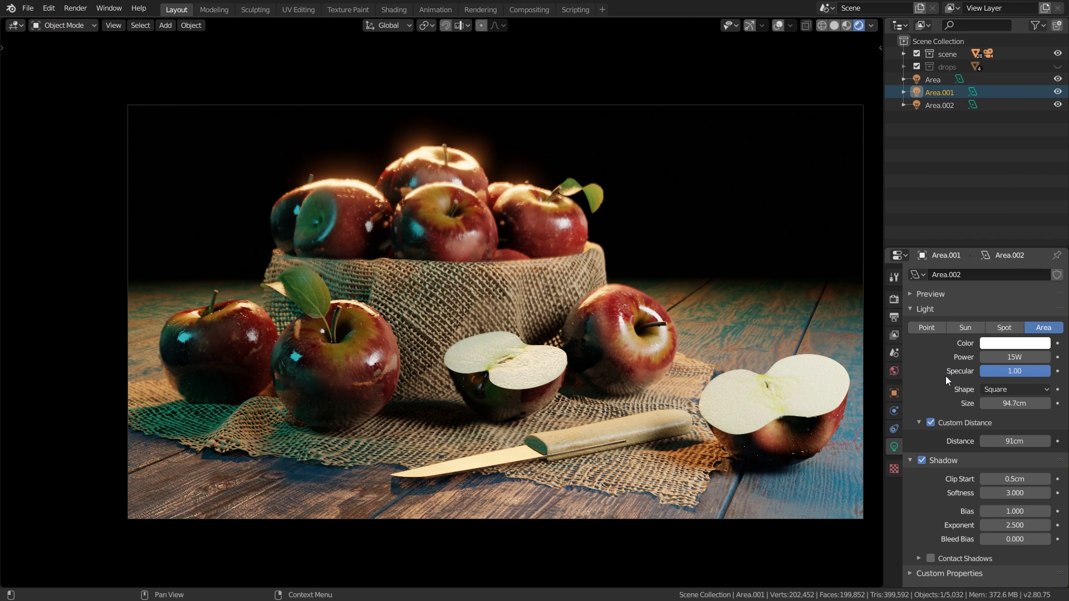
left_click(895, 298)
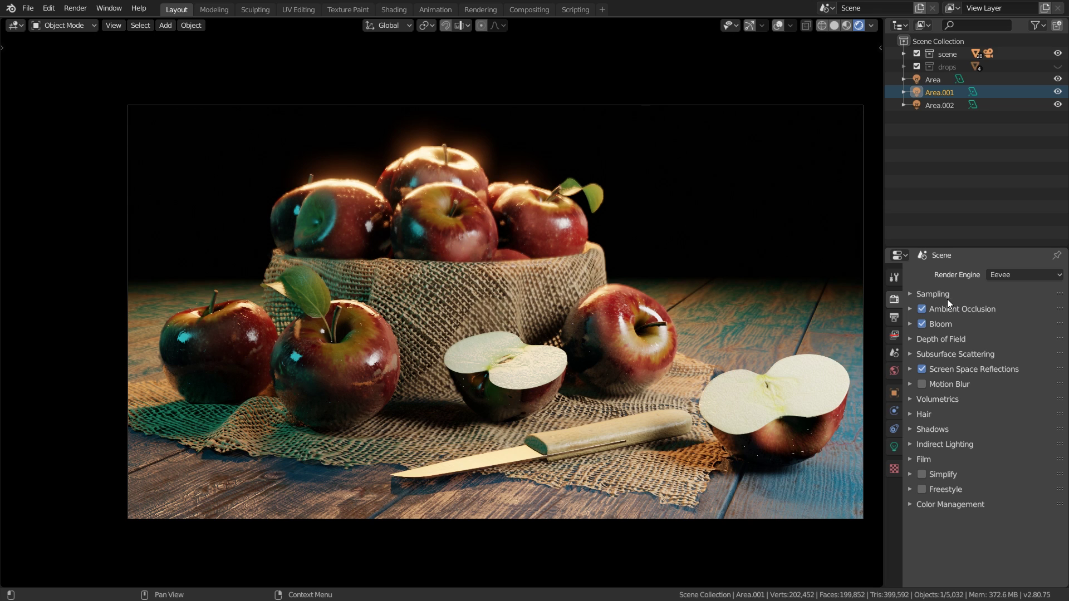
left_click(897, 318)
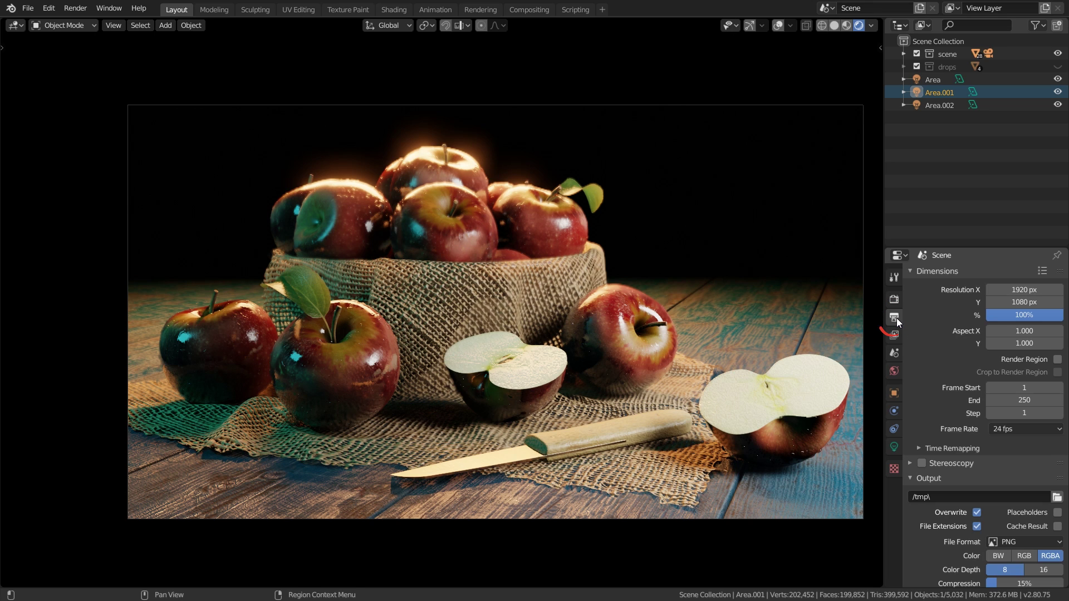
left_click(929, 479)
scroll(933, 399, "up", 1)
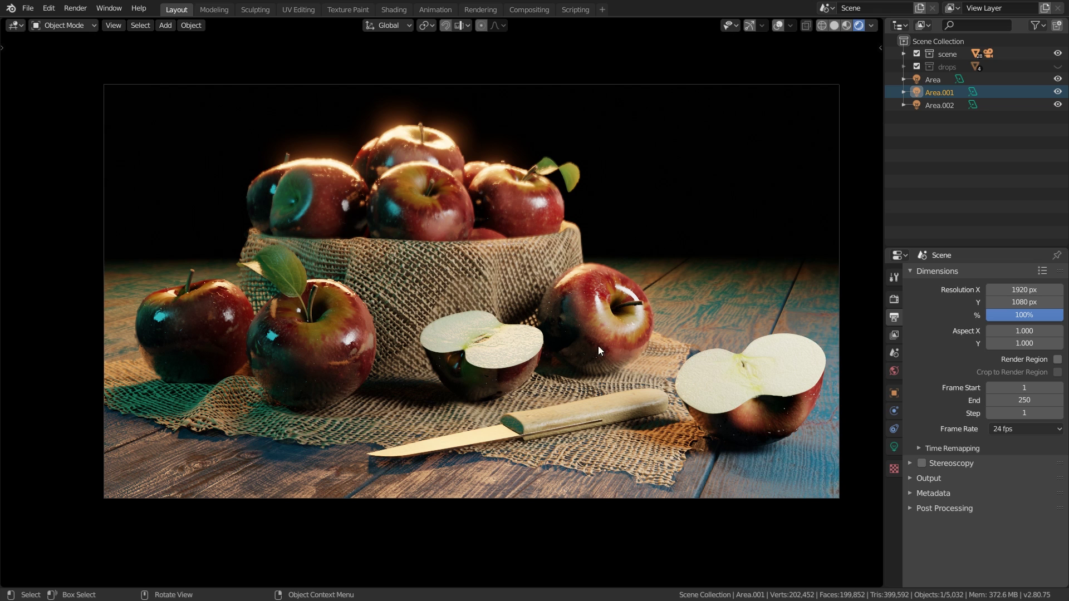
left_click(1018, 315)
type("200")
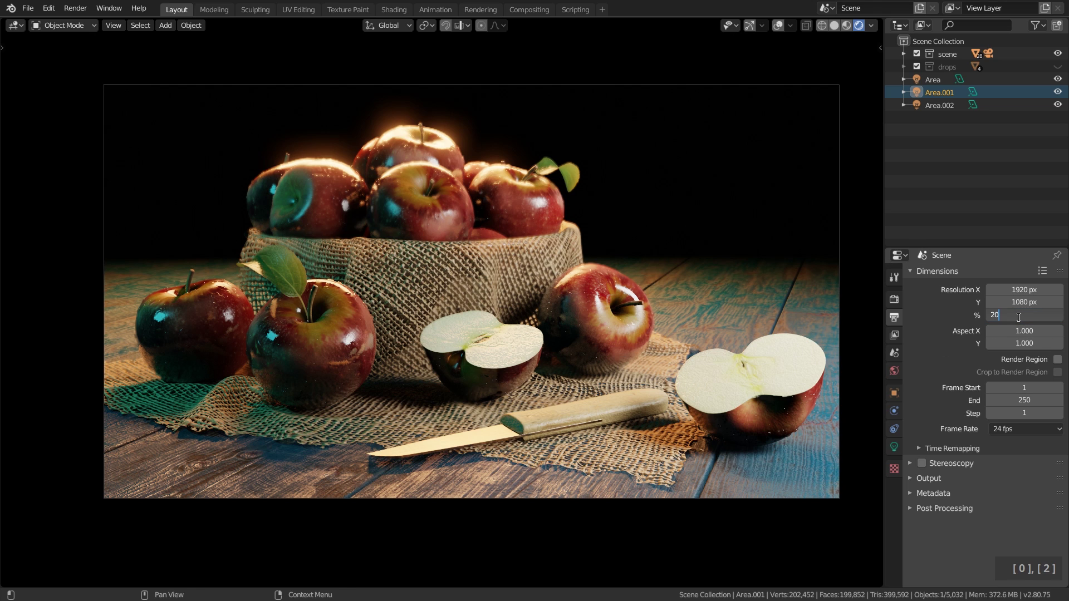
key("Return")
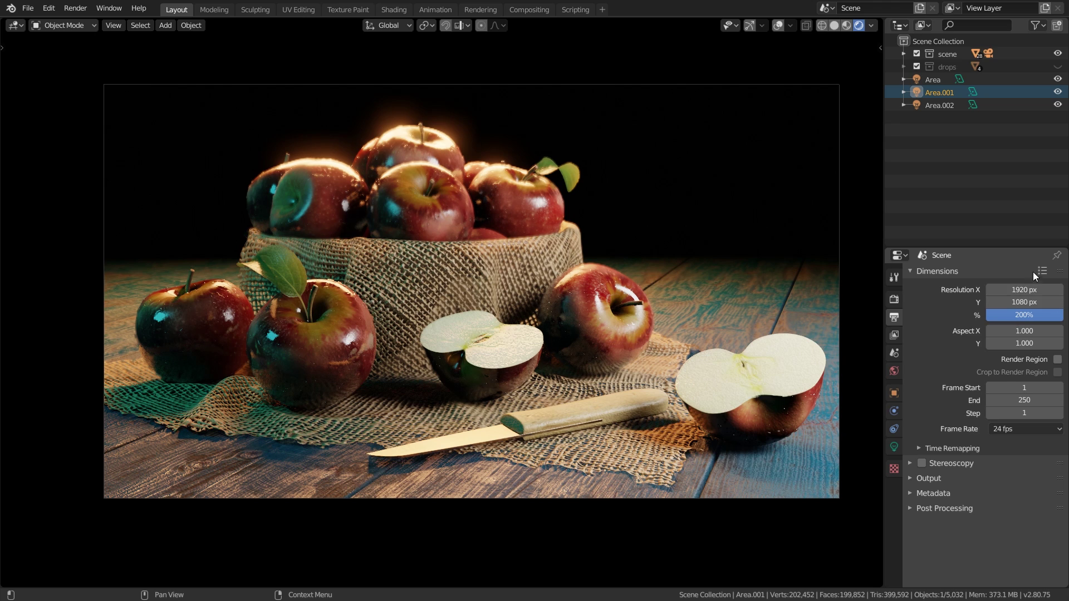
left_click(974, 273)
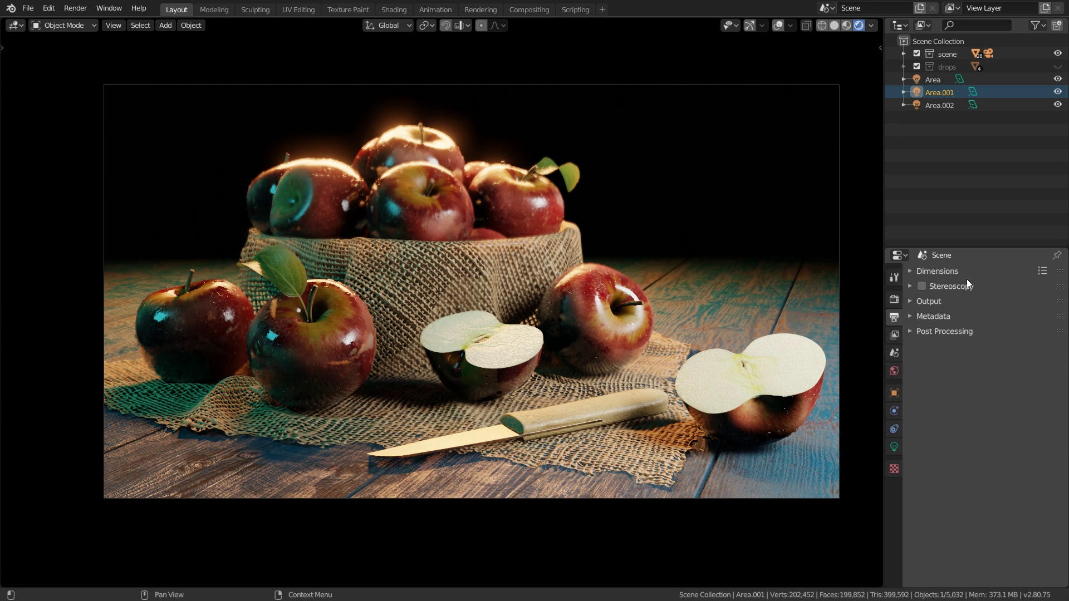
left_click(936, 303)
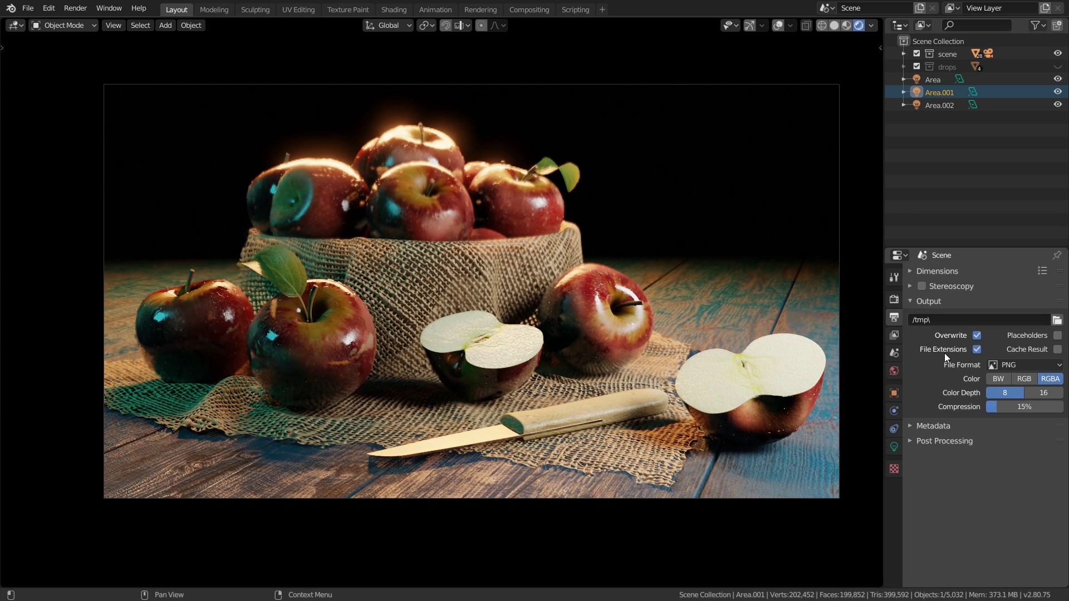
left_click(928, 301)
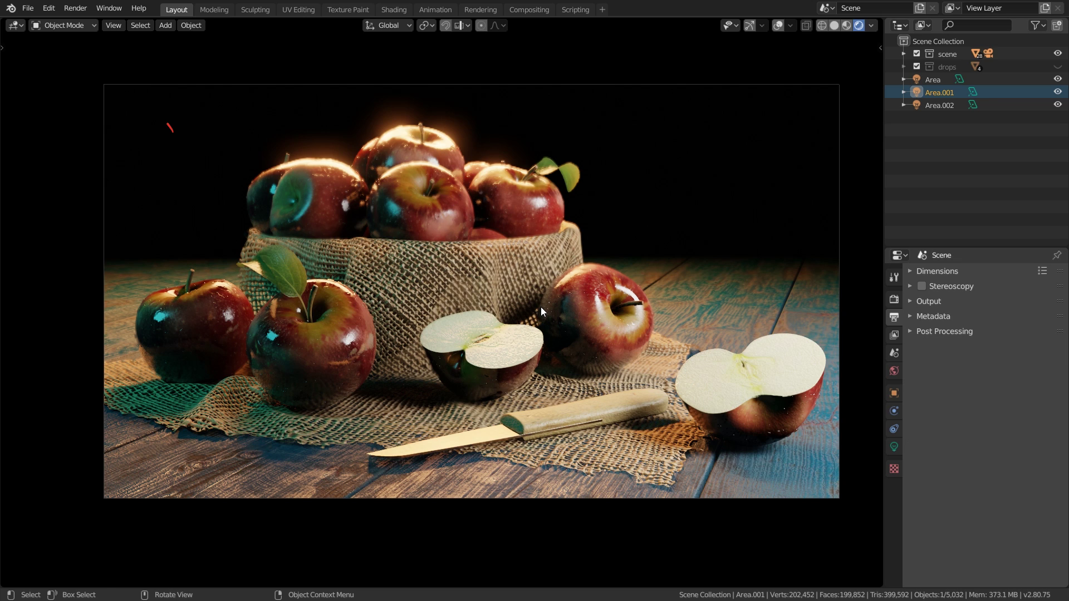
Set the render Display Mode to Image Editor
left_click(67, 7)
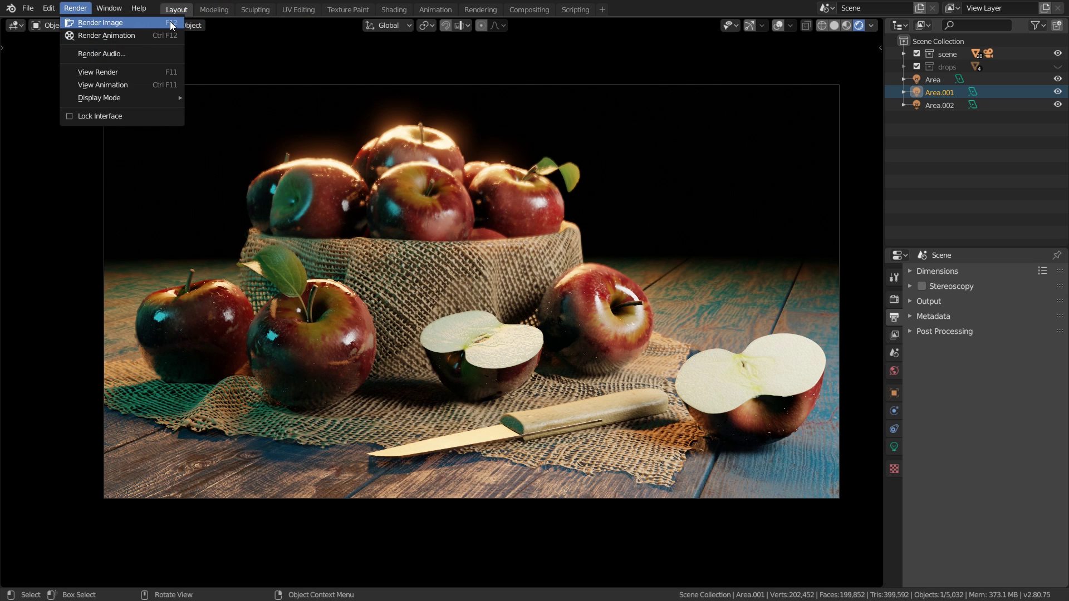
mouse_move(90, 99)
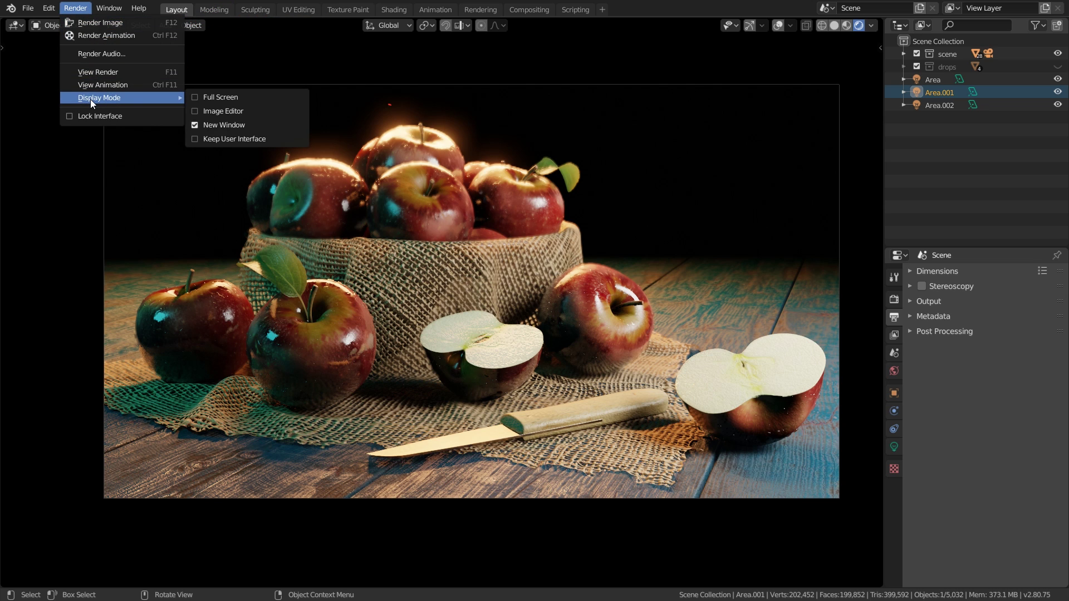
left_click(205, 111)
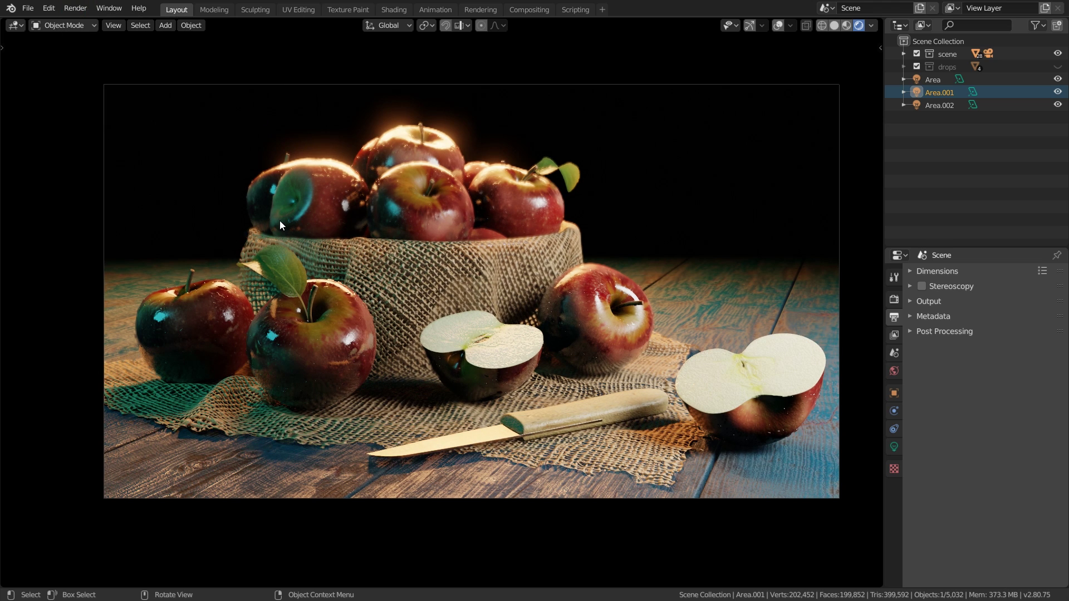
Show the Render properties, select the knife handle and turn viewport overlays on
left_click(894, 299)
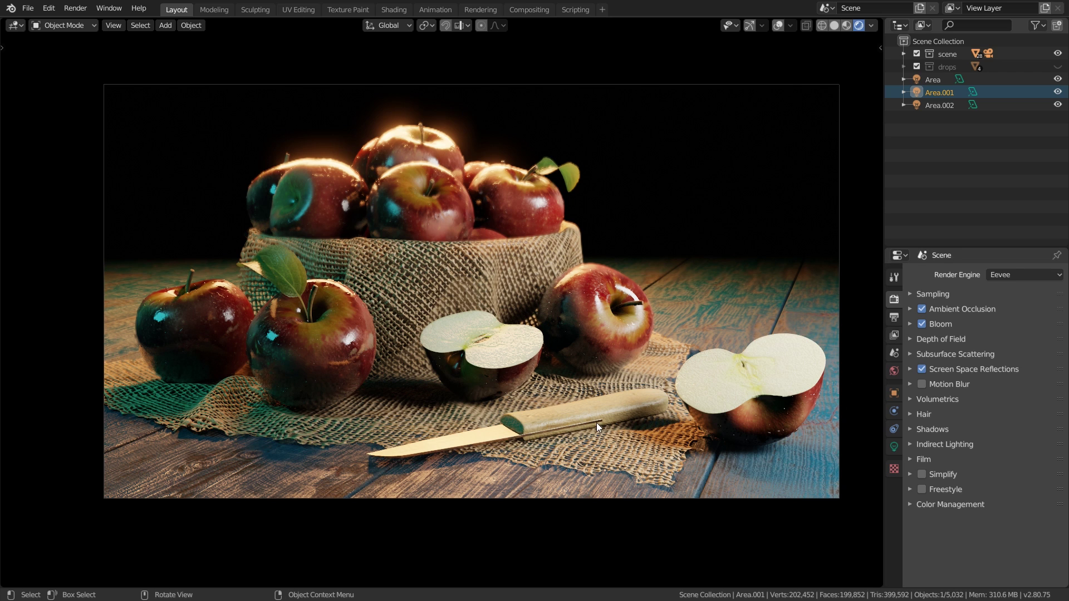
left_click(73, 9)
left_click(549, 438)
scroll(550, 439, "up", 3)
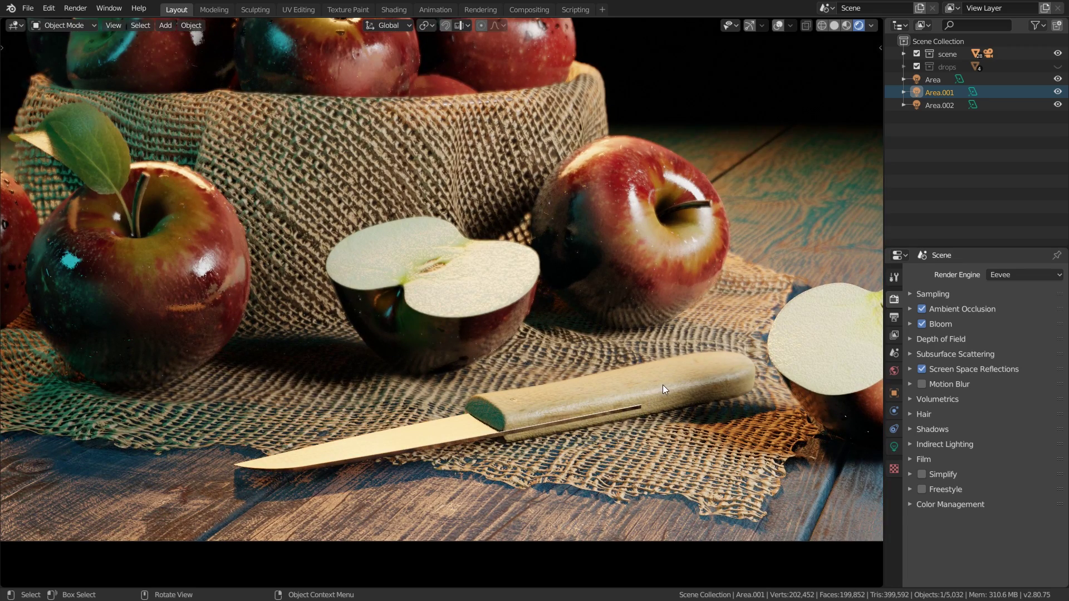
left_click(779, 25)
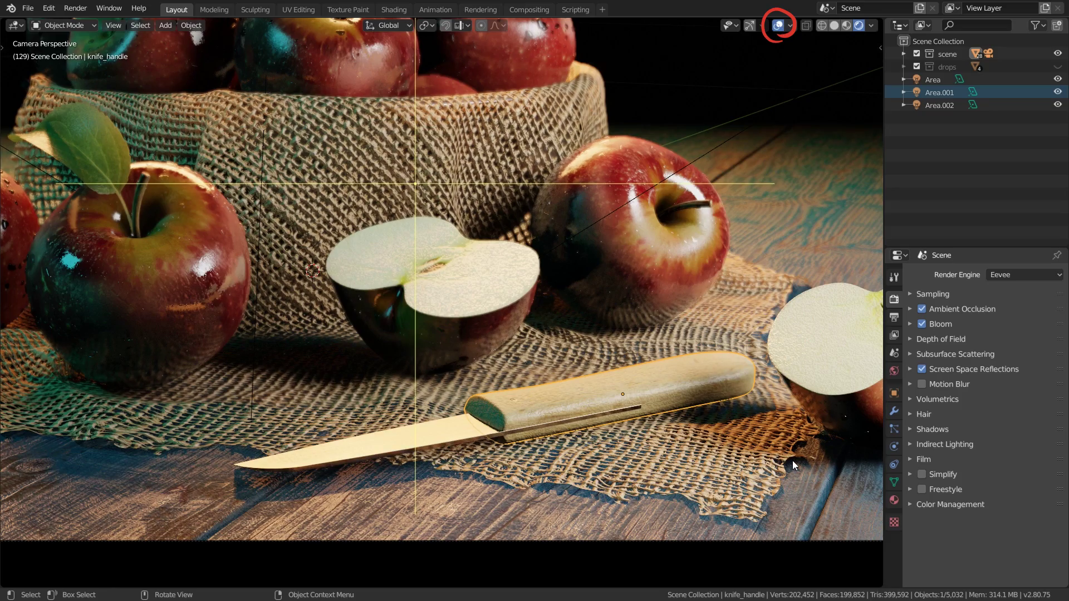
Try an X-axis rotation of the knife handle, cancel it, and inspect the knife without overlays
key("r")
key("x")
key("x")
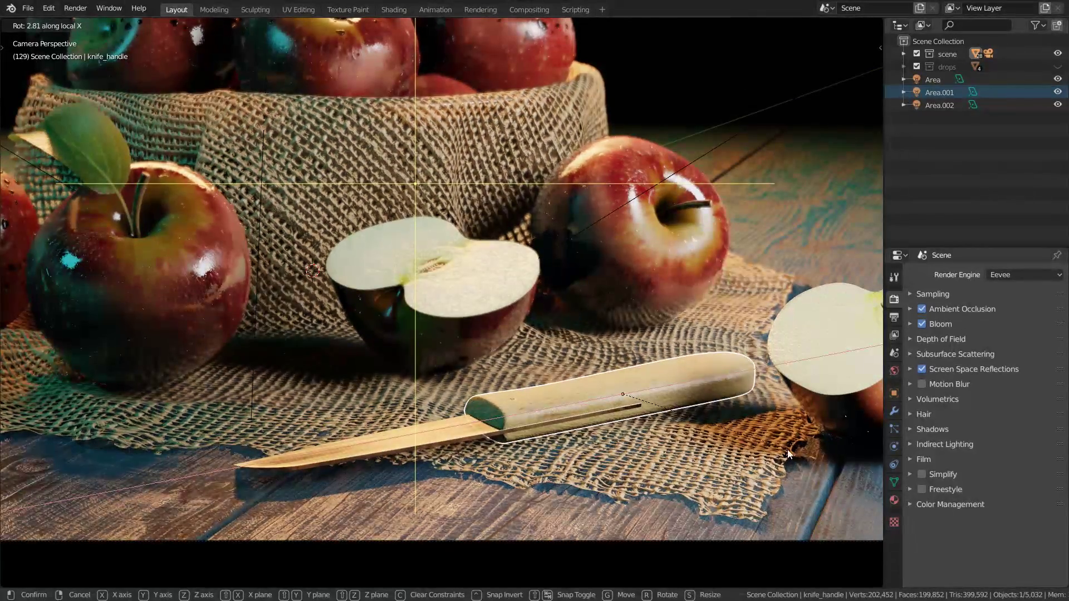
key("Escape")
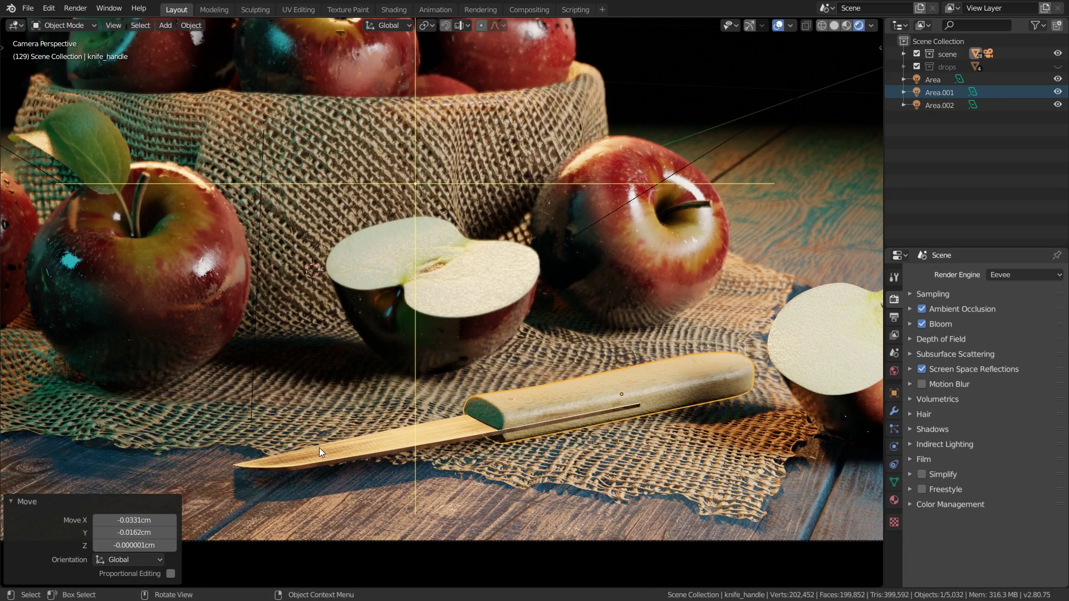
middle_click_drag(597, 456, 602, 447, "shift")
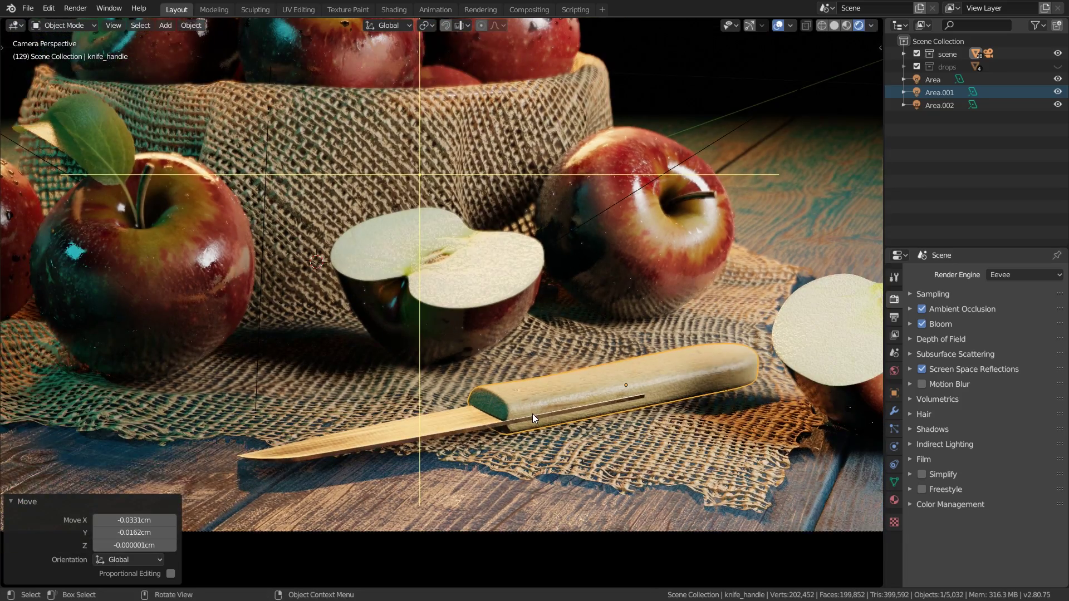
left_click(779, 25)
scroll(493, 380, "up", 10)
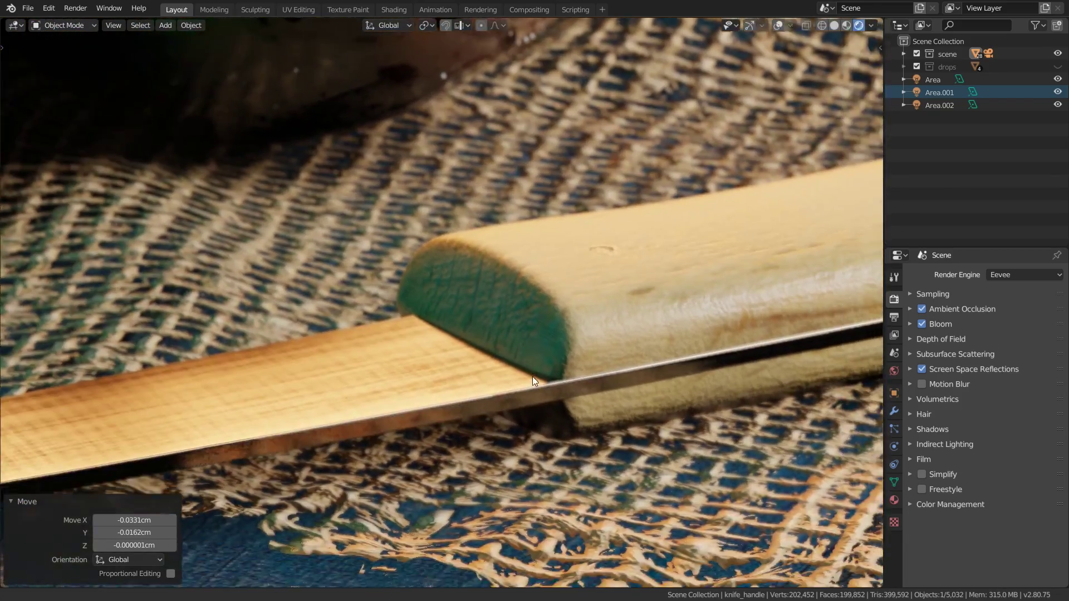
middle_click_drag(533, 376, 524, 364, "shift")
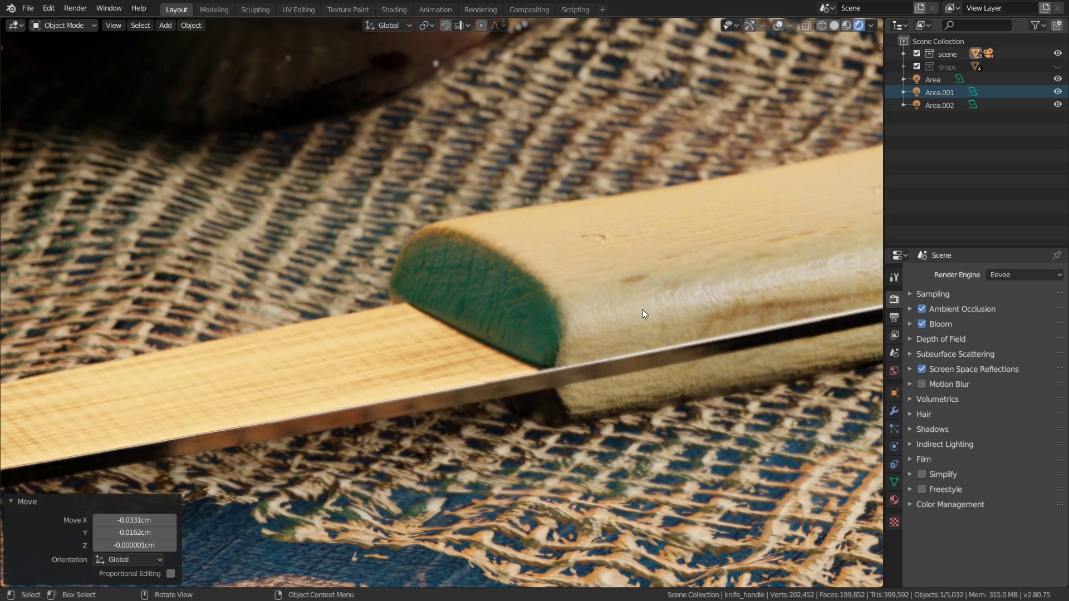
scroll(580, 372, "down", 8)
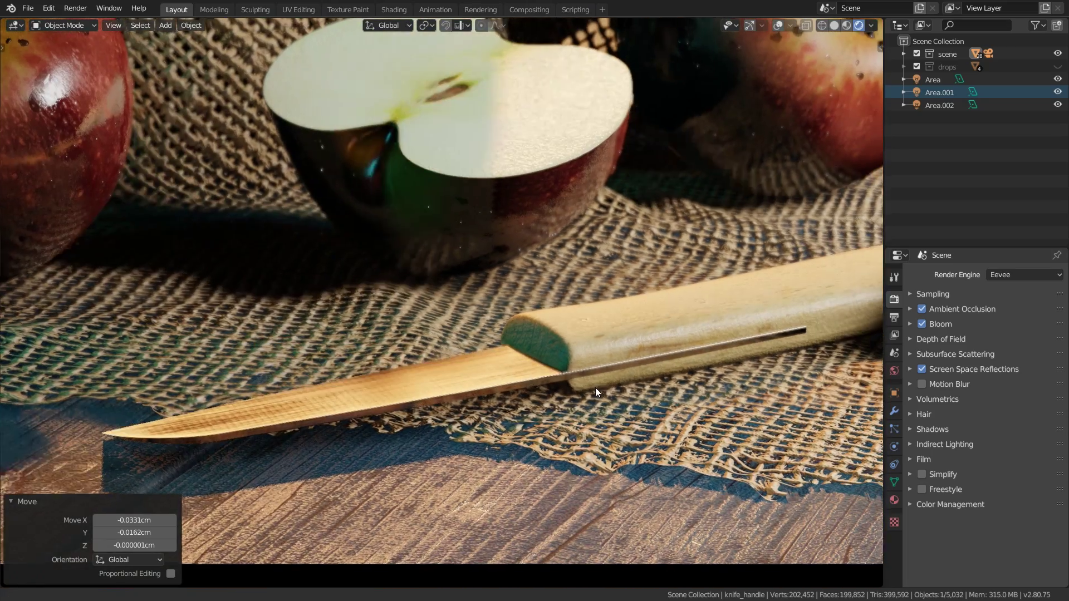
middle_click_drag(596, 387, 579, 393, "shift")
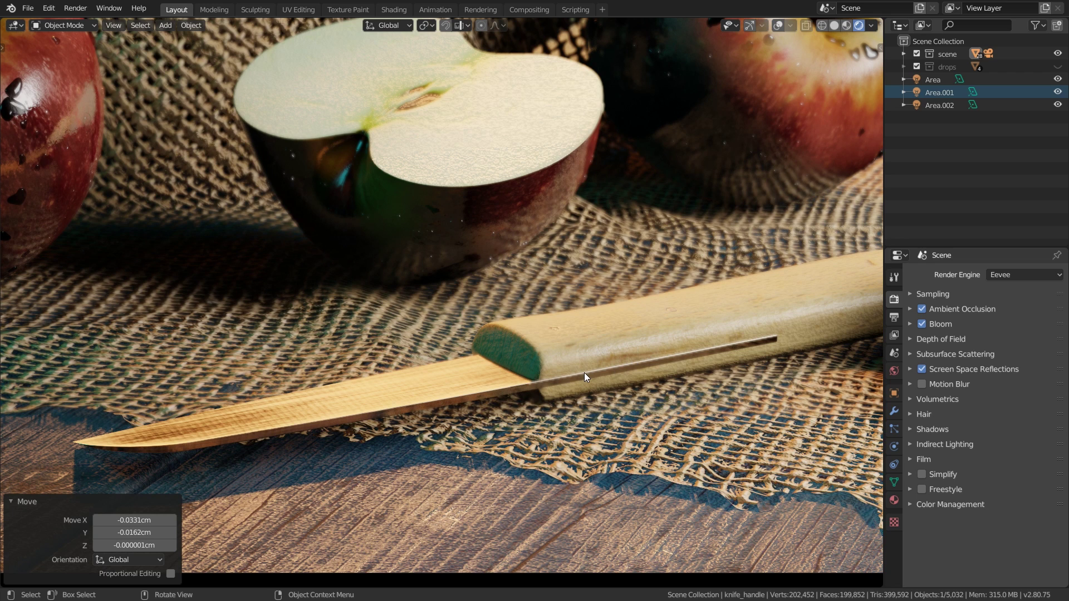
Raise the Camera's depth-of-field focus distance from 49cm to 56cm
left_click(904, 54)
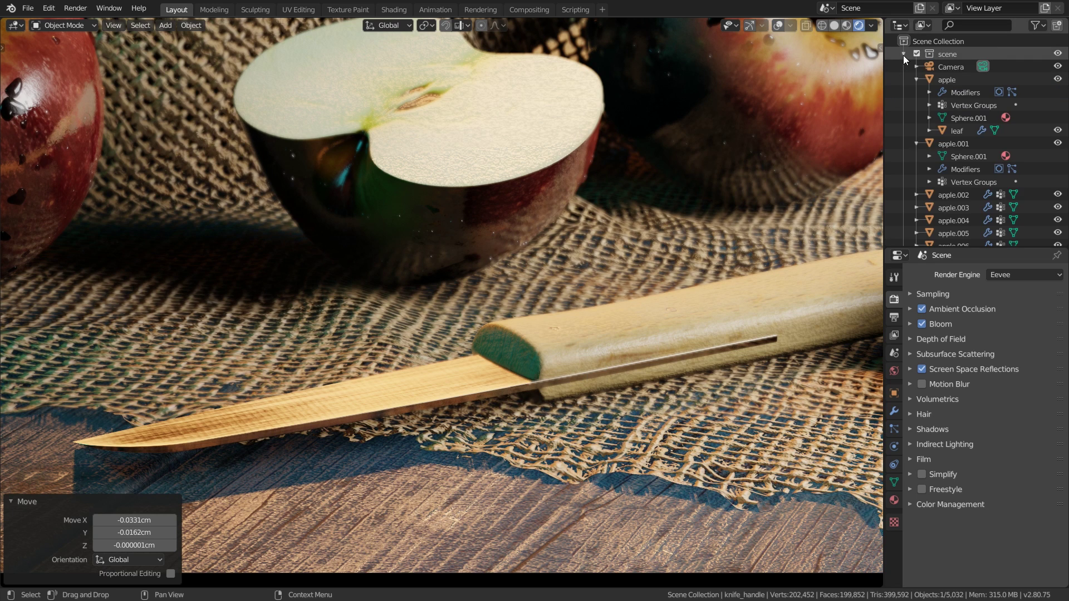
left_click(949, 68)
left_click(894, 447)
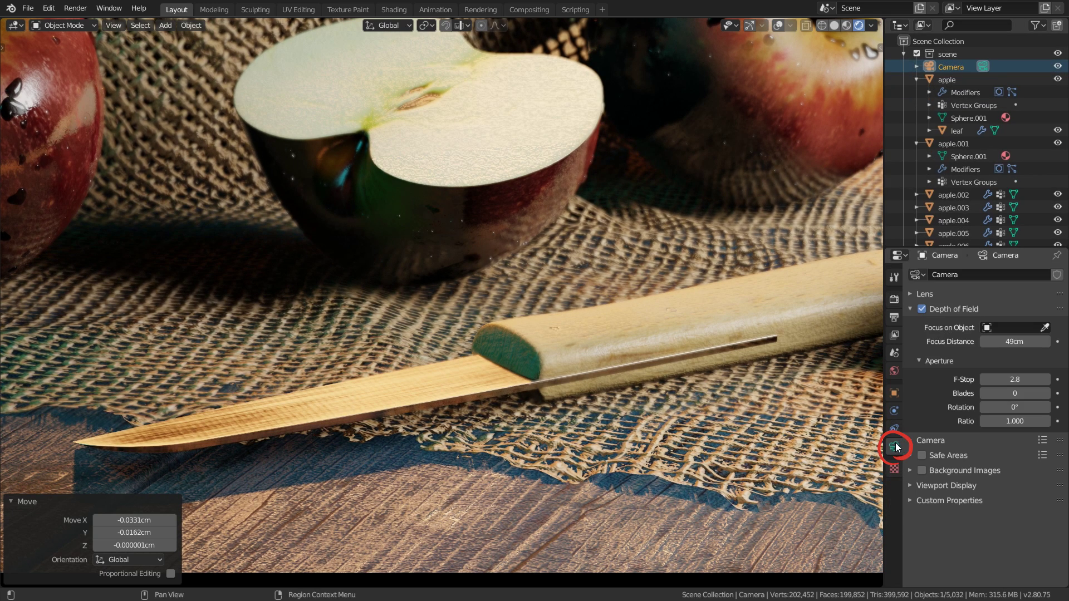
left_click_drag(1014, 341, 1024, 342)
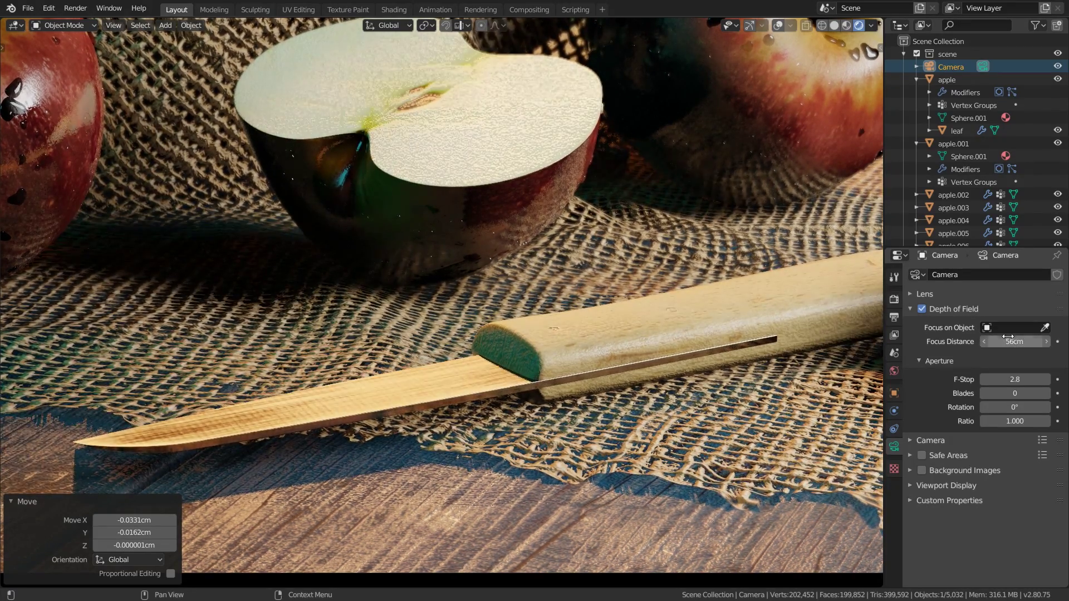
Orbit and pan across the table, then return to the camera view
scroll(611, 273, "down", 5)
middle_click_drag(612, 273, 592, 318)
scroll(577, 287, "down", 5)
scroll(557, 326, "up", 3)
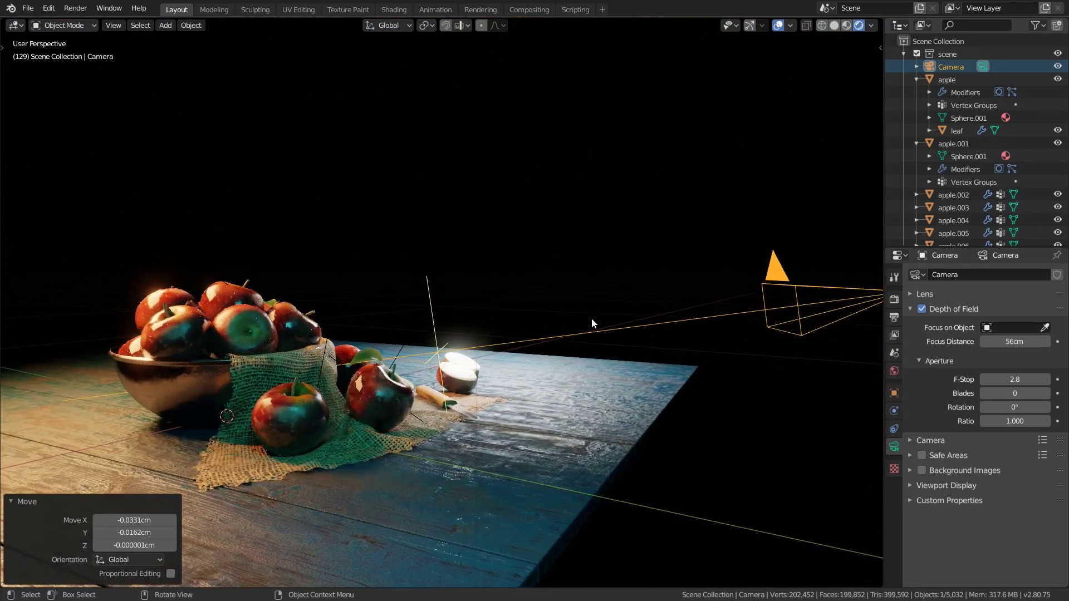
scroll(592, 318, "up", 6)
middle_click_drag(403, 382, 440, 383, "shift")
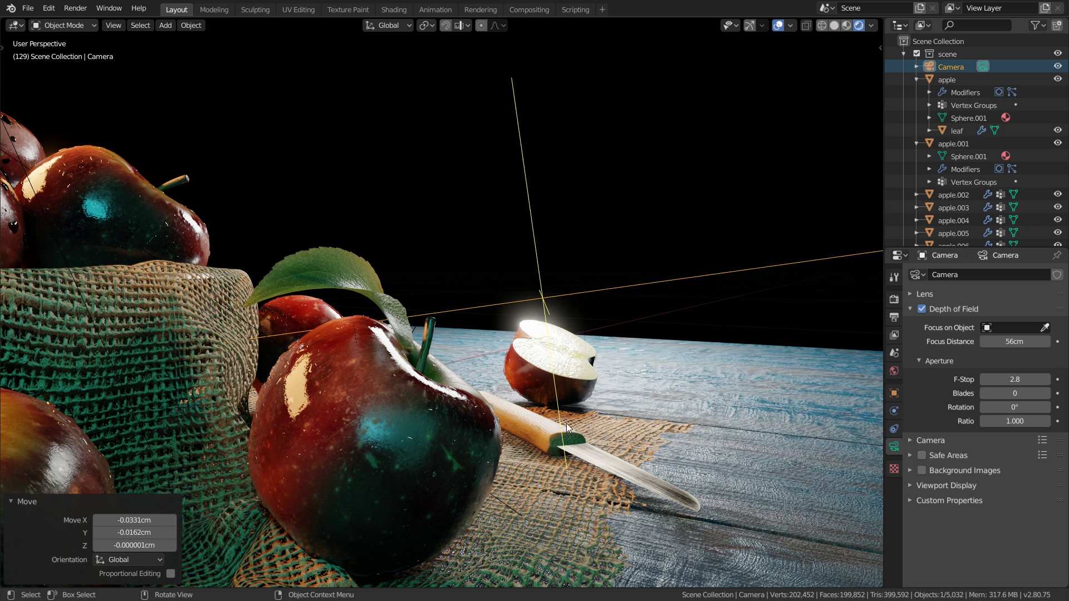
scroll(563, 462, "down", 8)
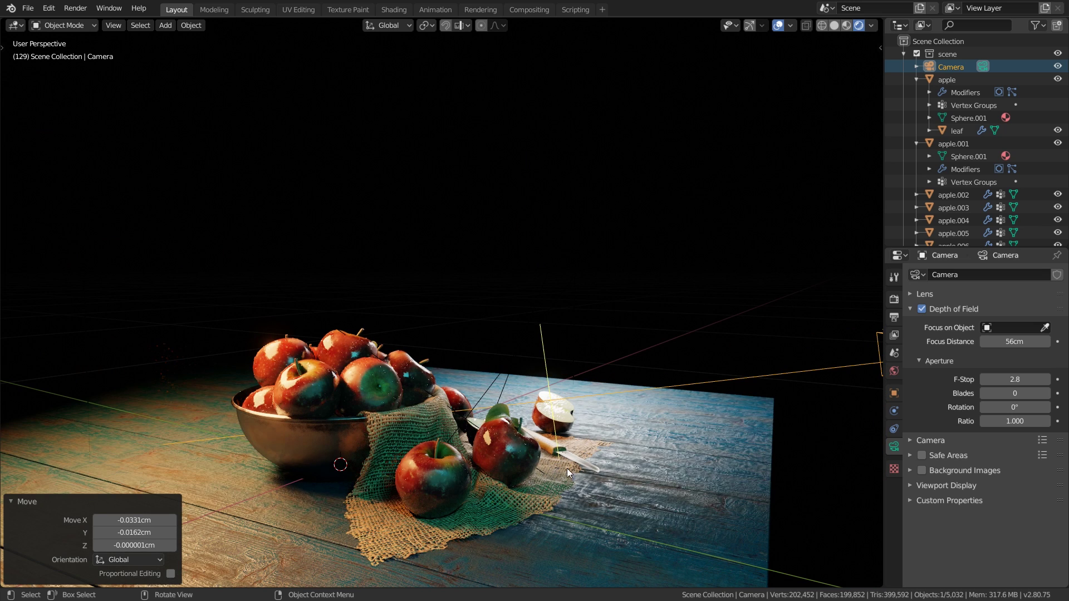
key("KP_0")
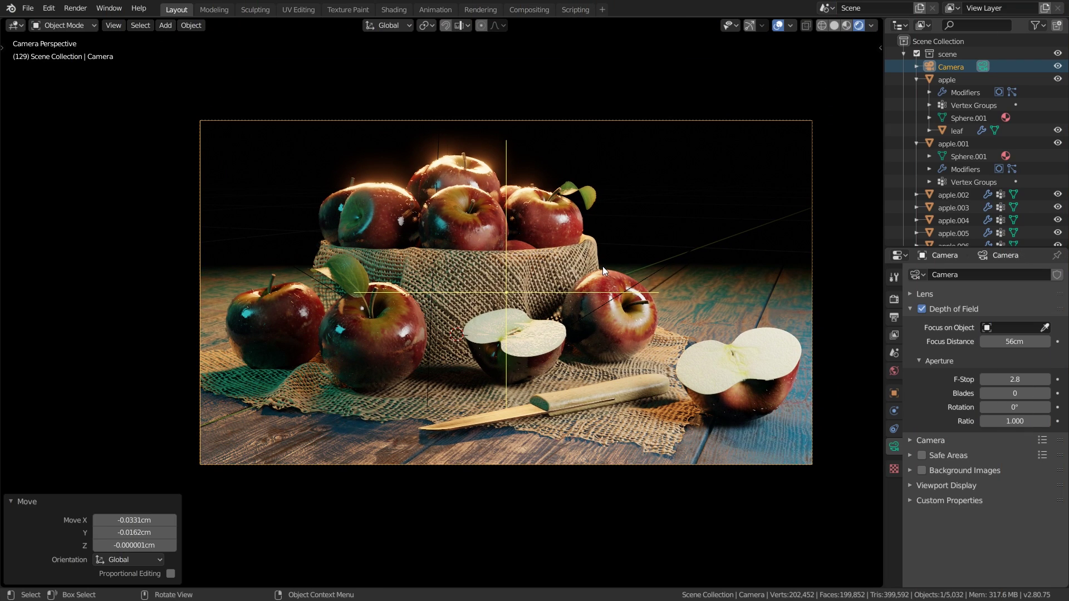
Unhide the drops collection and select drop through drop.003
left_click(903, 54)
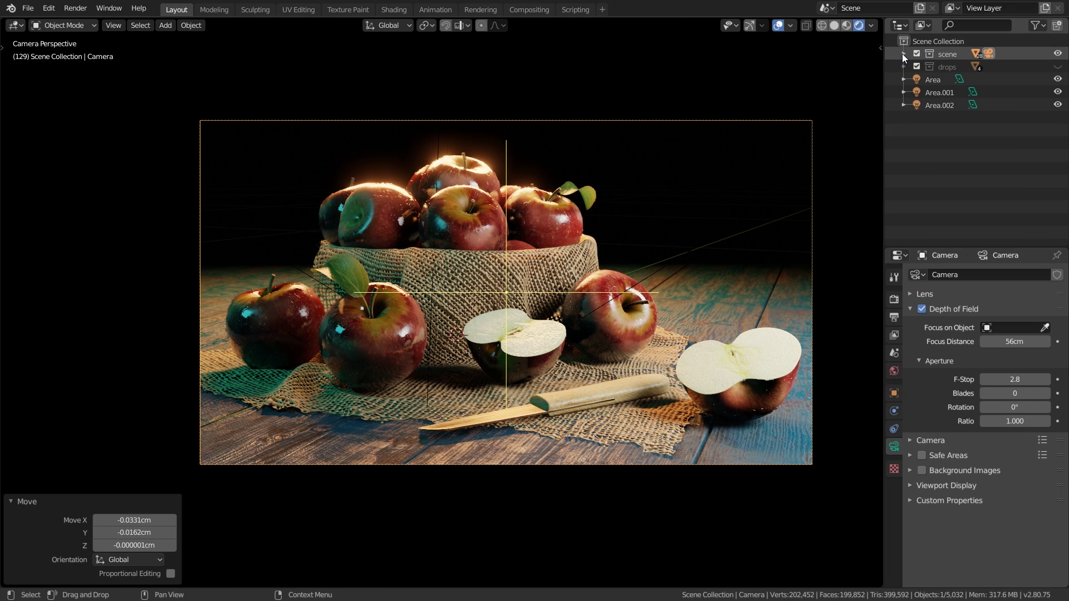
left_click(1058, 67)
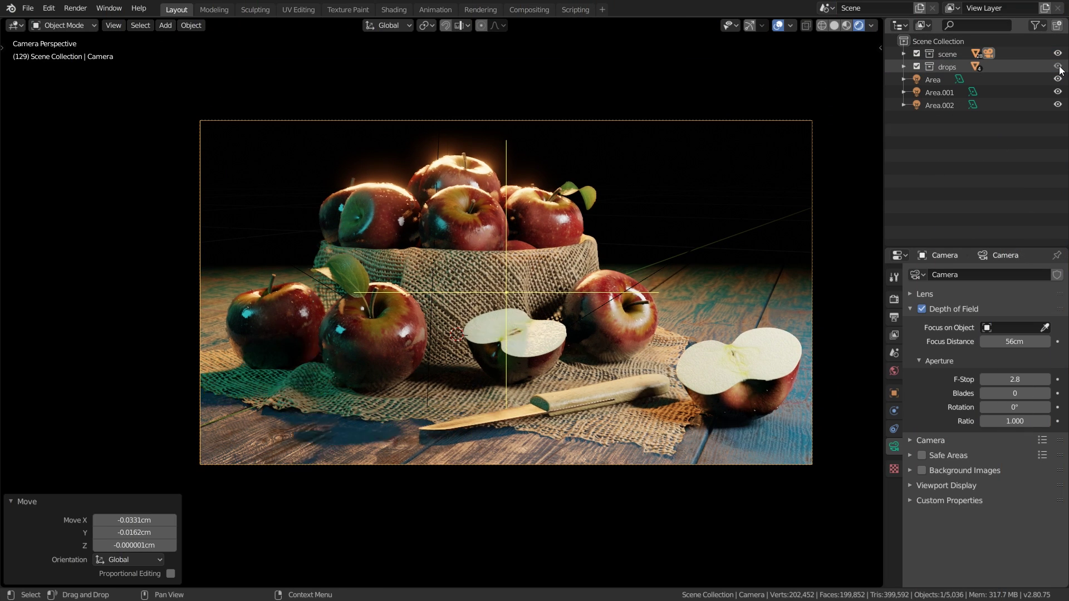
left_click(906, 67)
left_click(945, 79)
left_click(945, 93, "ctrl")
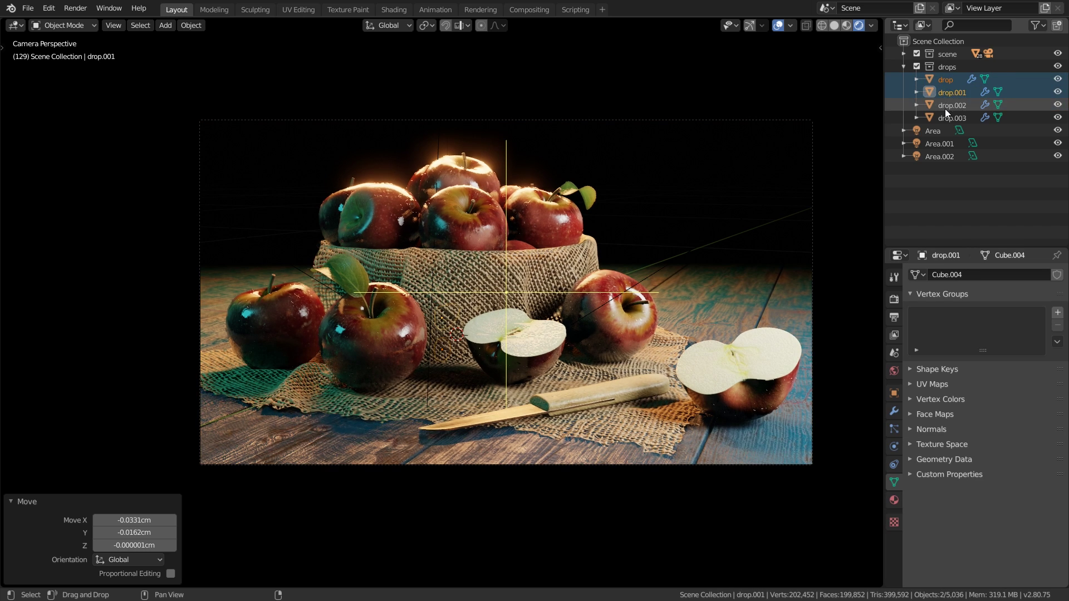
left_click(945, 105, "ctrl")
left_click(945, 118, "ctrl")
Move the four drops above the right apple (20.5, 11.6, 9.49 cm) and hide the collection
key("g")
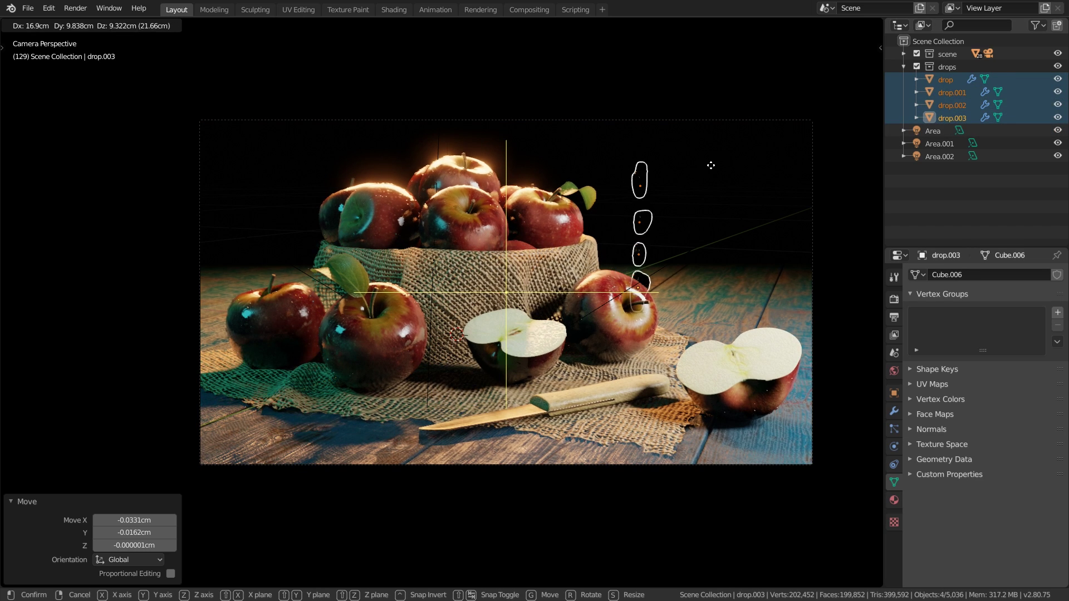
left_click(745, 170)
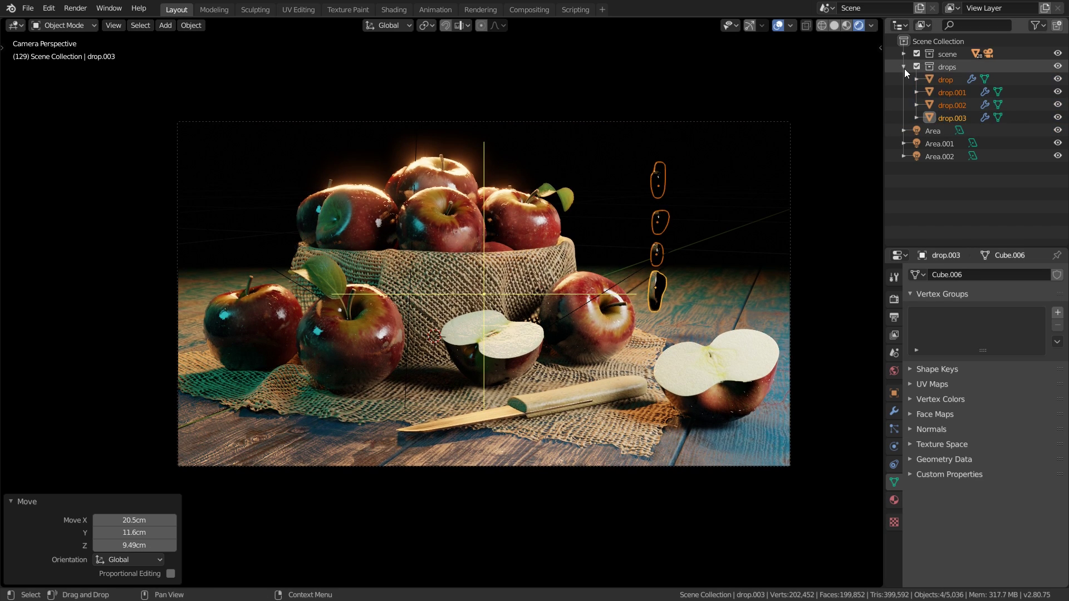
left_click(904, 67)
left_click(1058, 66)
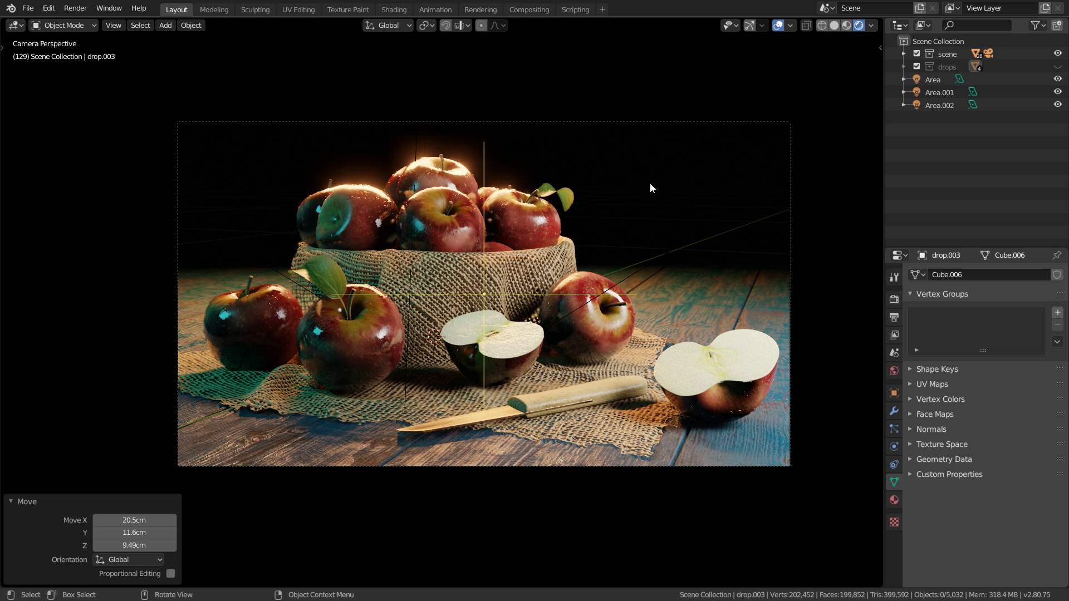
left_click(75, 8)
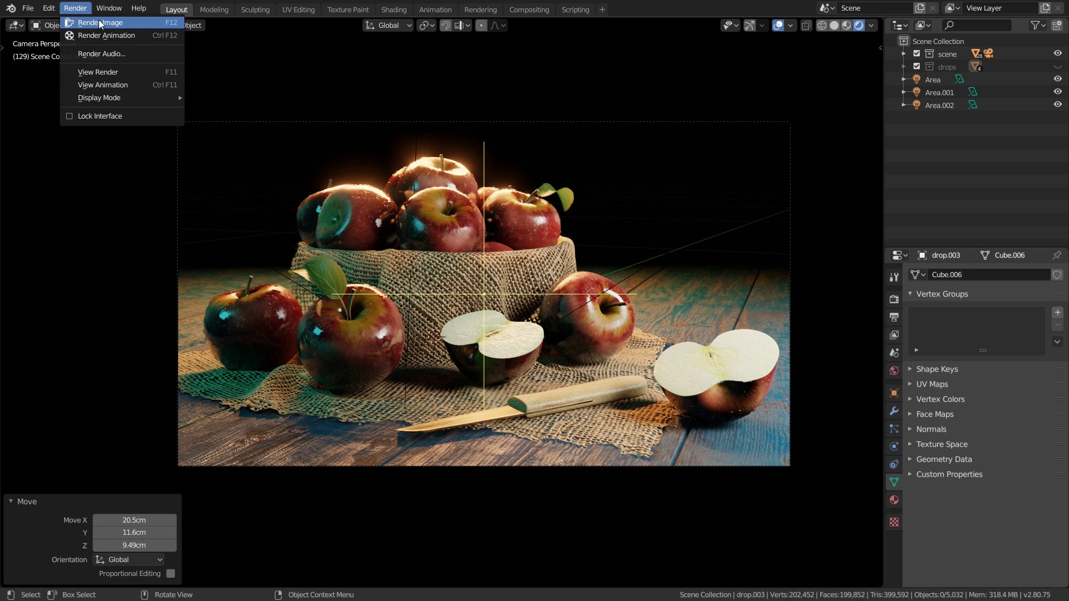
Render a test image showing the drops, then return to the 3D view
left_click(99, 21)
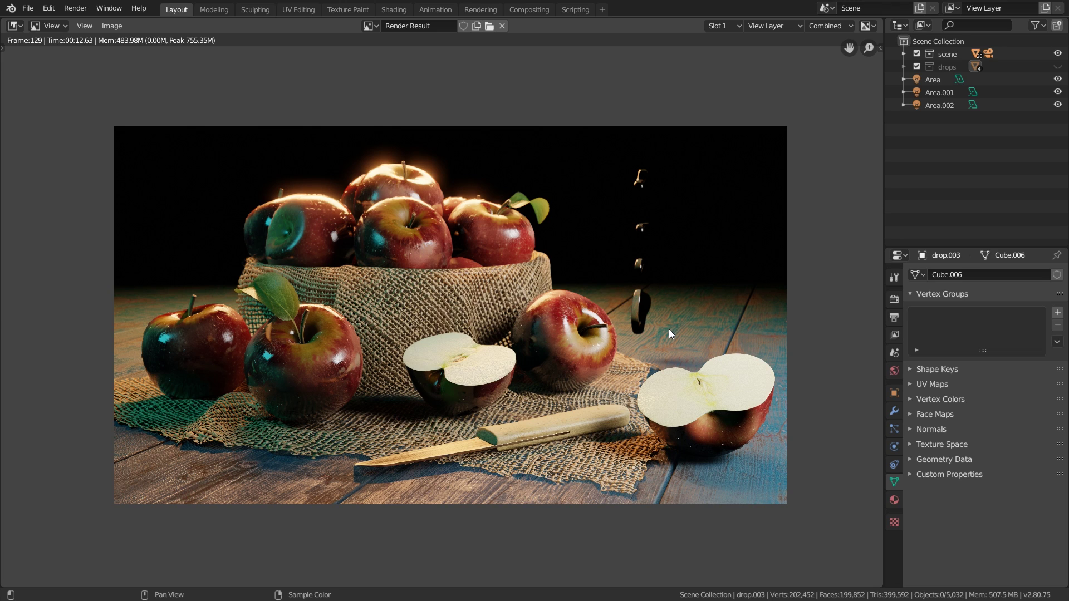
key("Escape")
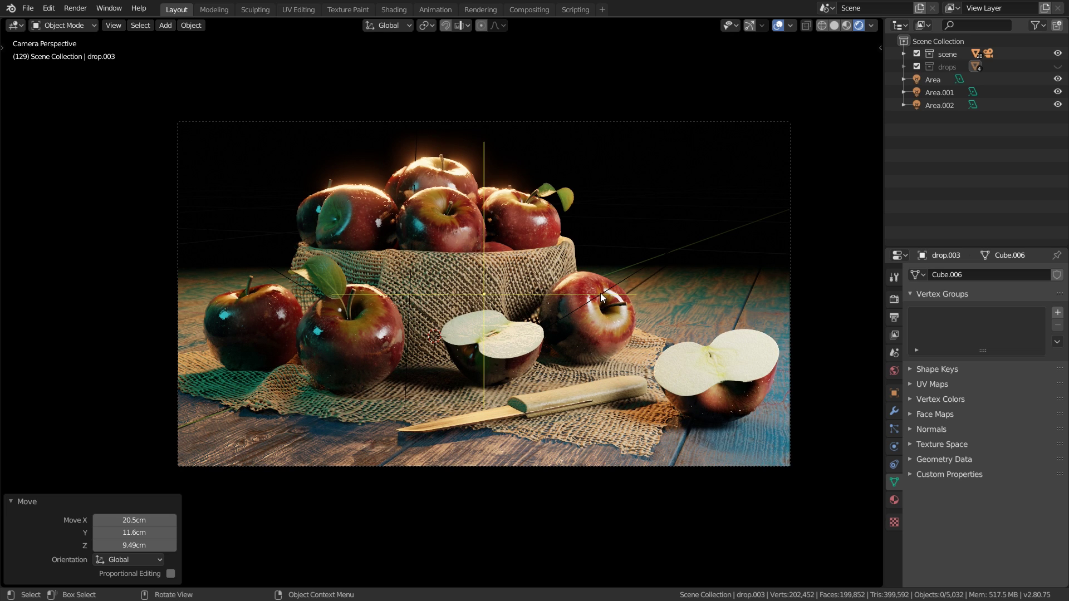
Enable the Outliner's render toggles and disable rendering for the drops collection
left_click(1039, 28)
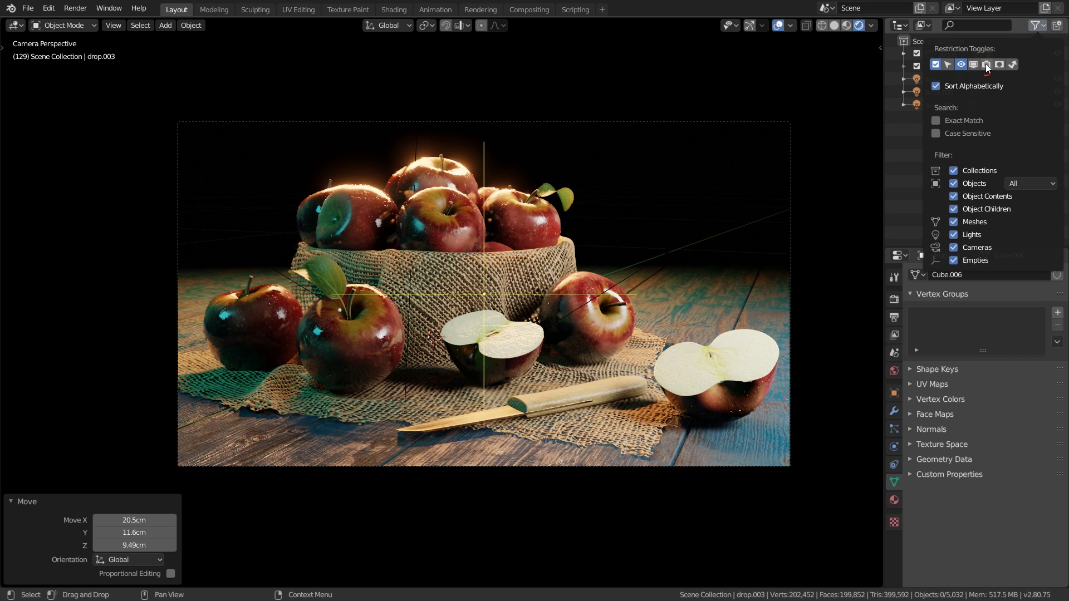
left_click(986, 64)
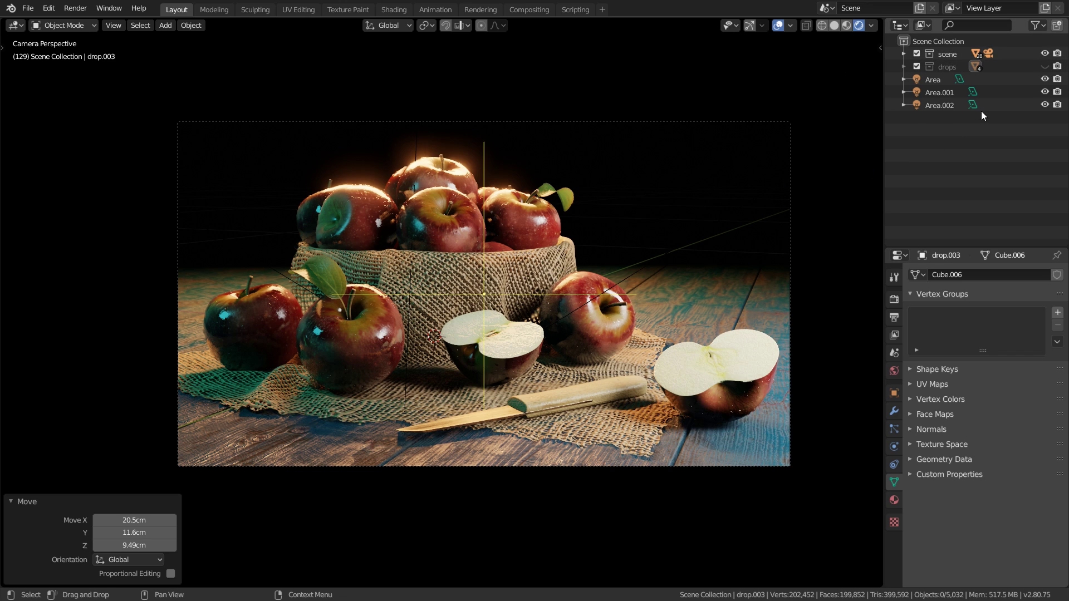
left_click(1058, 66)
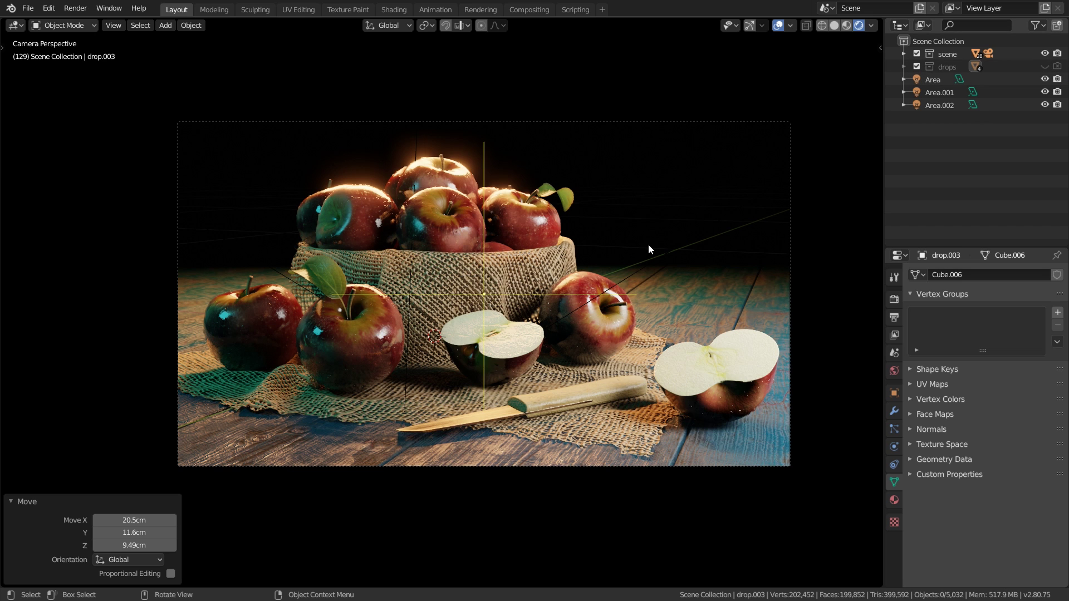
Render a test image with F12 to confirm the apples have no drops
key("F12")
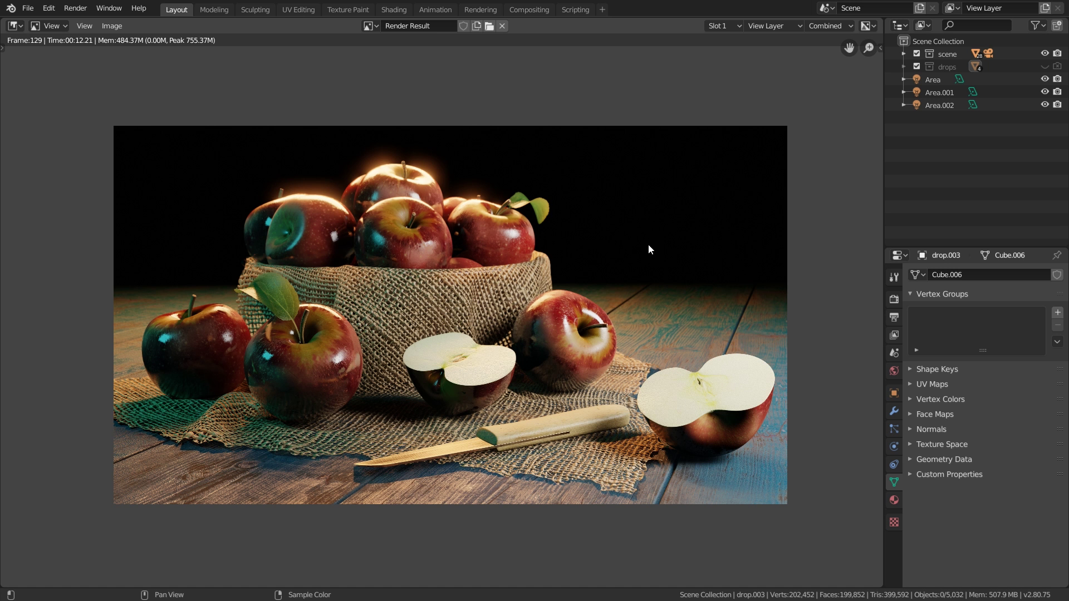
scroll(573, 320, "up", 6)
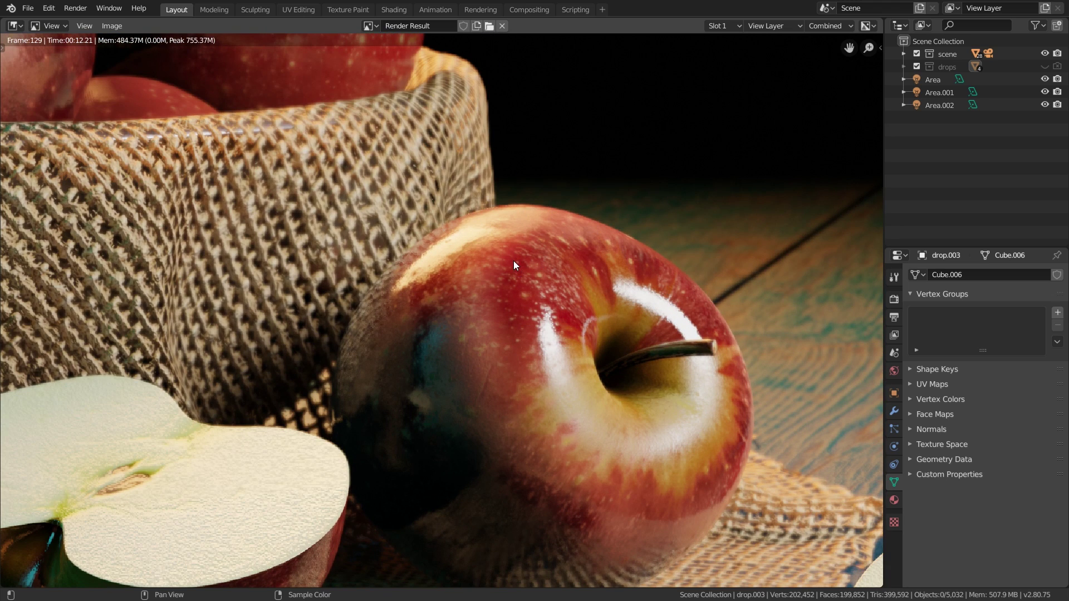
scroll(518, 265, "down", 6)
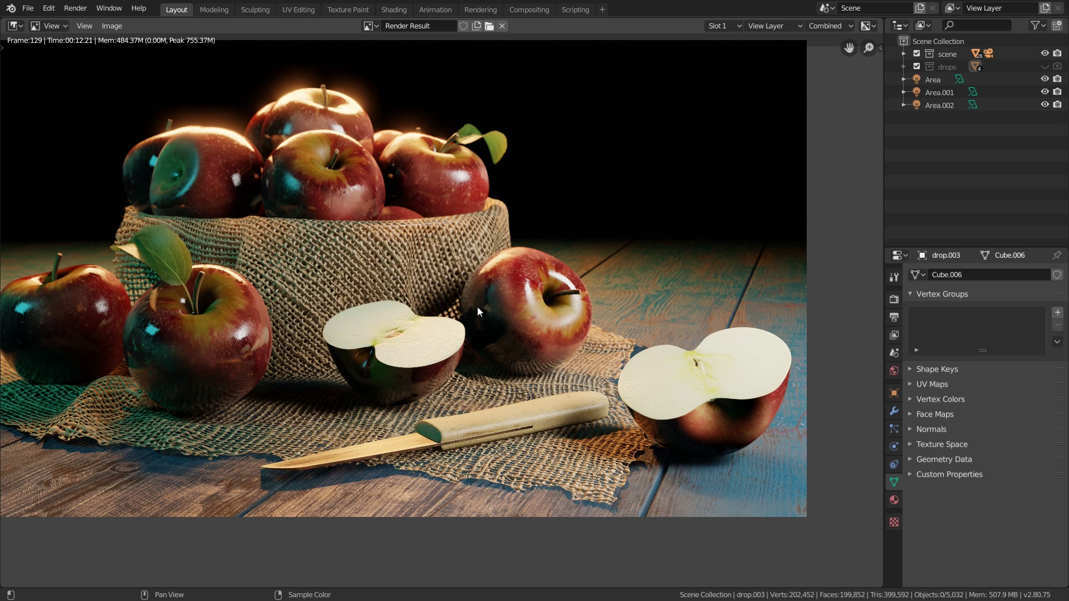
key("Escape")
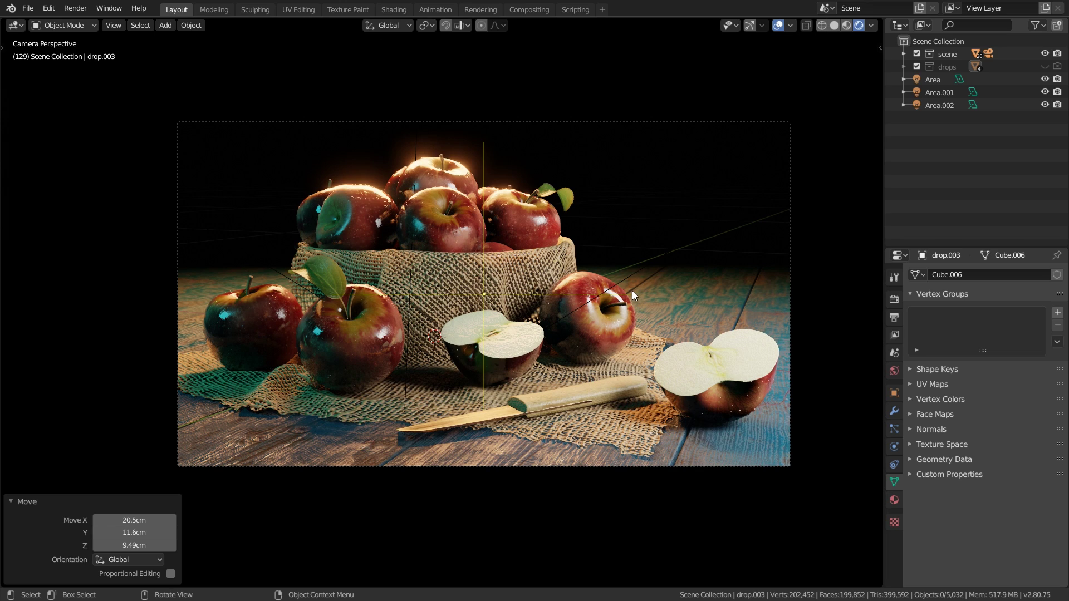
Create a 'drops 1' collection inside drops and move the four drop objects into it
left_click(903, 67)
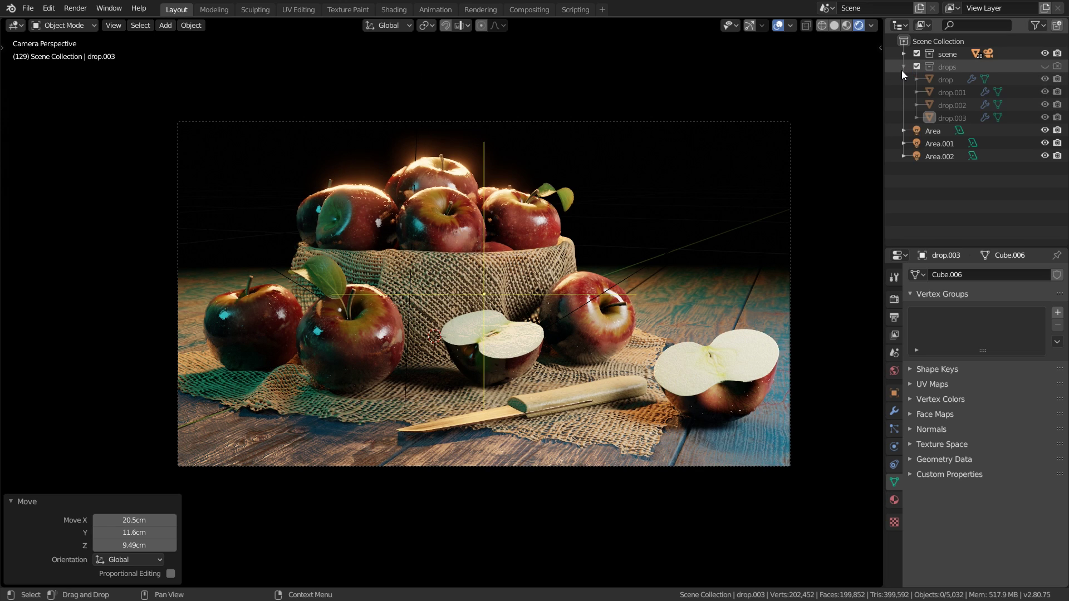
left_click(945, 65)
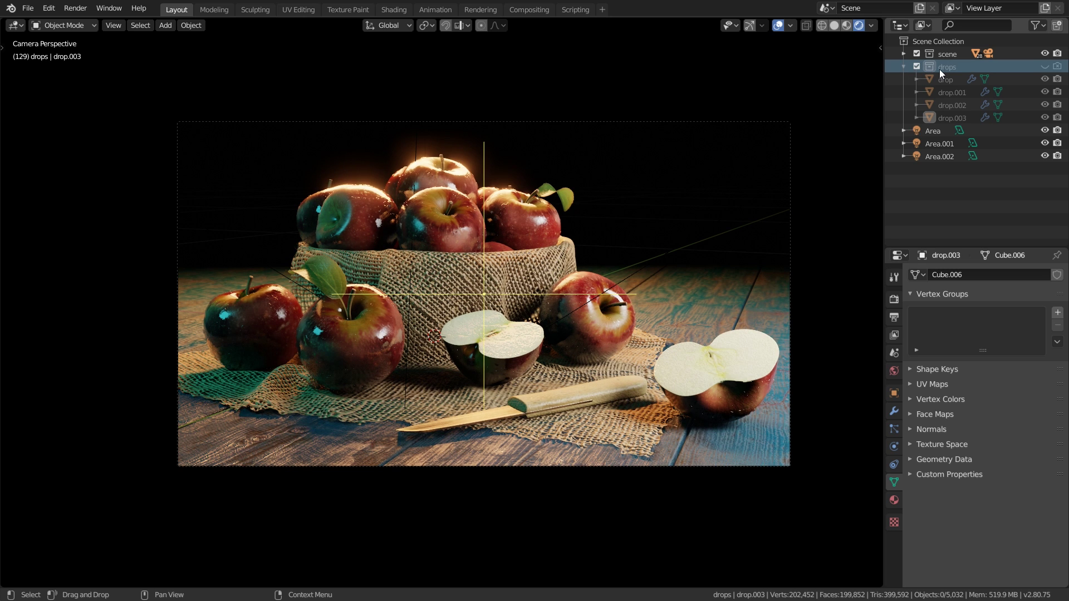
left_click(1058, 25)
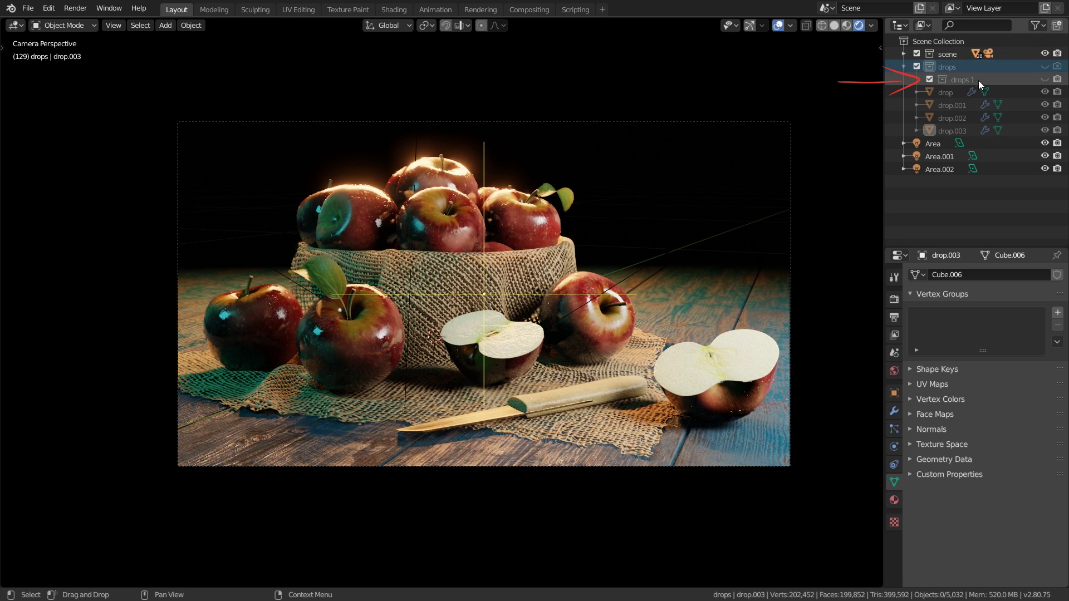
left_click(953, 92)
left_click(951, 105, "ctrl")
left_click(950, 118, "ctrl")
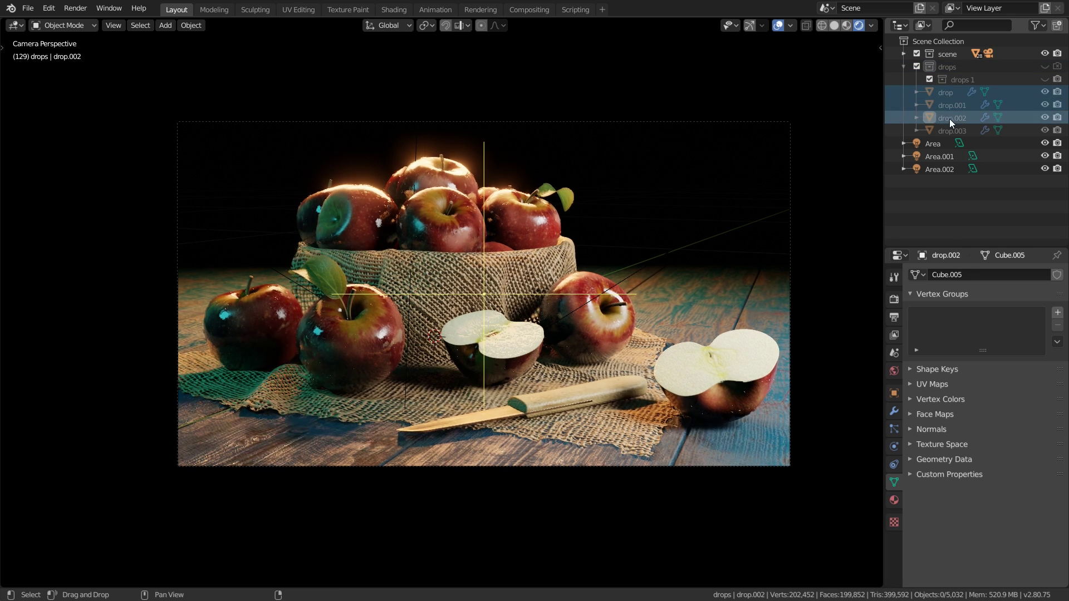
left_click(951, 129, "ctrl")
left_click_drag(951, 124, 954, 79)
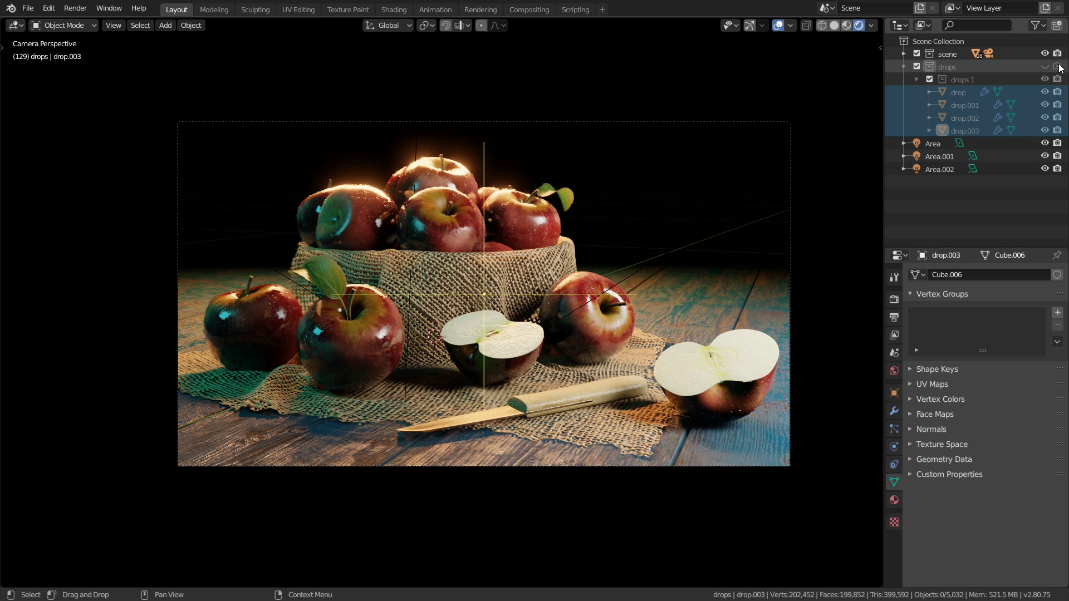
left_click(917, 80)
left_click(904, 67)
Set the apple's particle Render Instance Collection to 'drops 1'
left_click(579, 279)
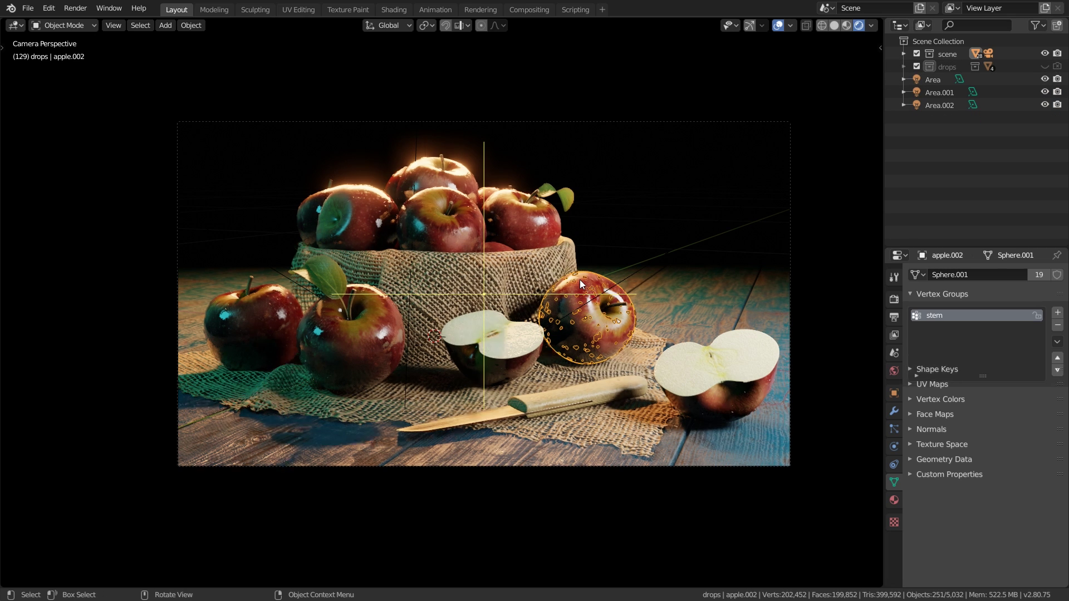
left_click(894, 429)
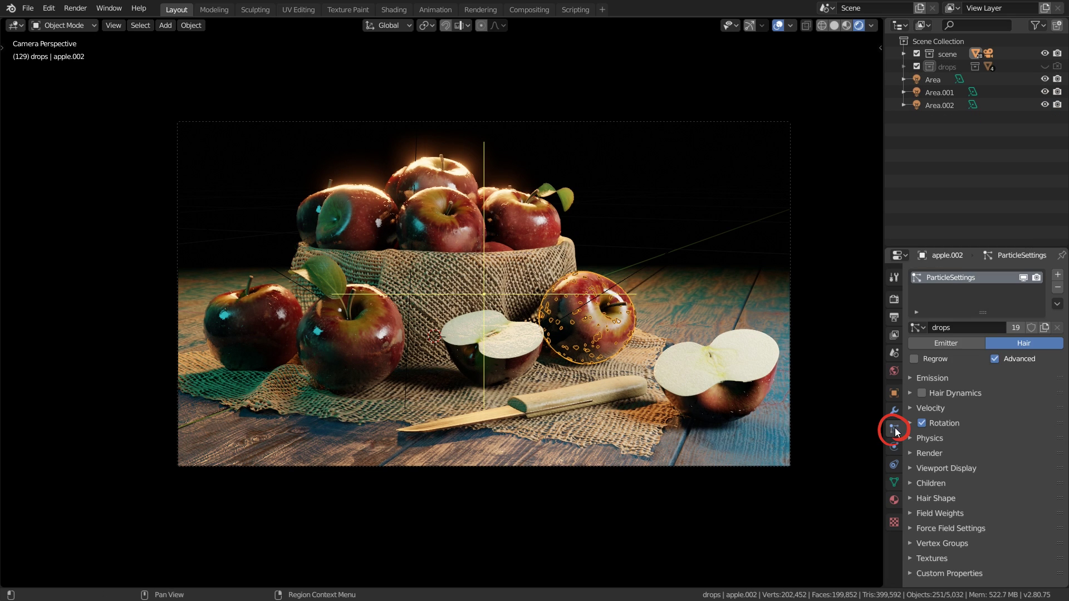
left_click(929, 453)
scroll(941, 445, "down", 6)
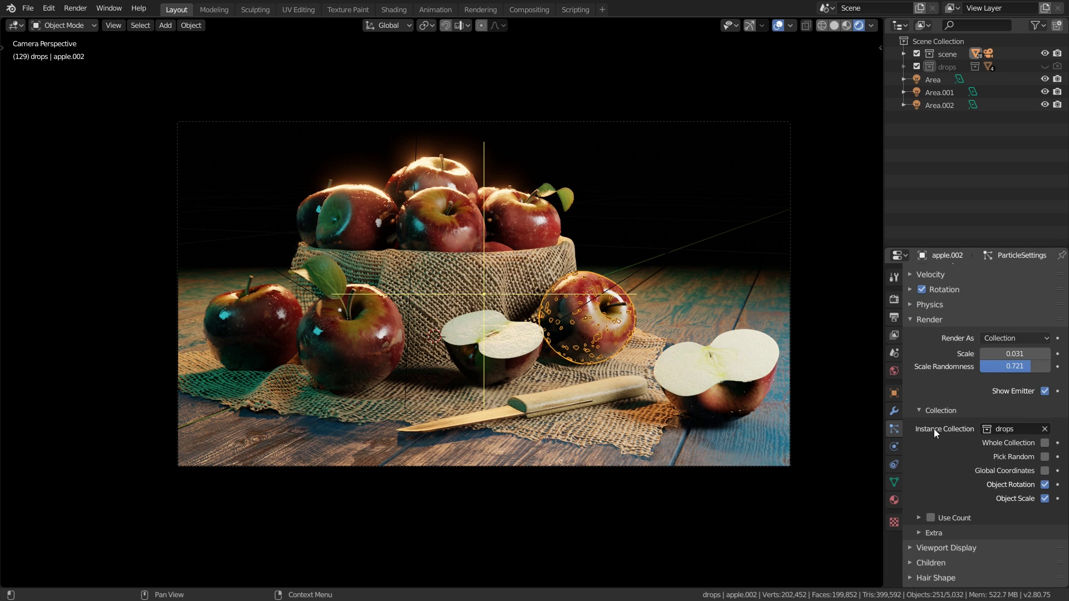
left_click(1018, 432)
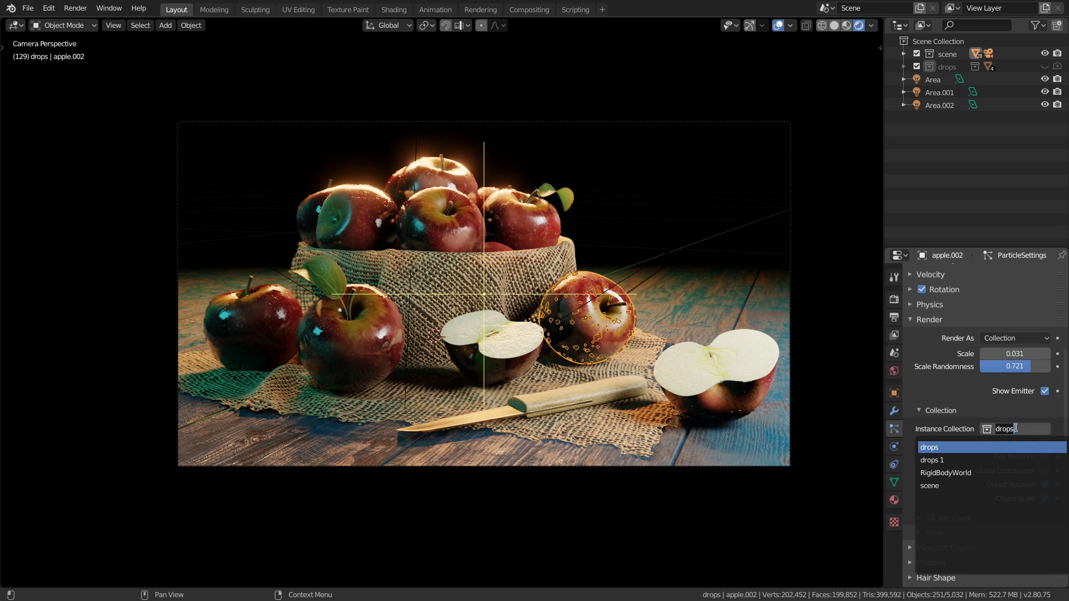
left_click(942, 458)
Set the right half apple's particle instance collection to 'drops 1' too
left_click(710, 402)
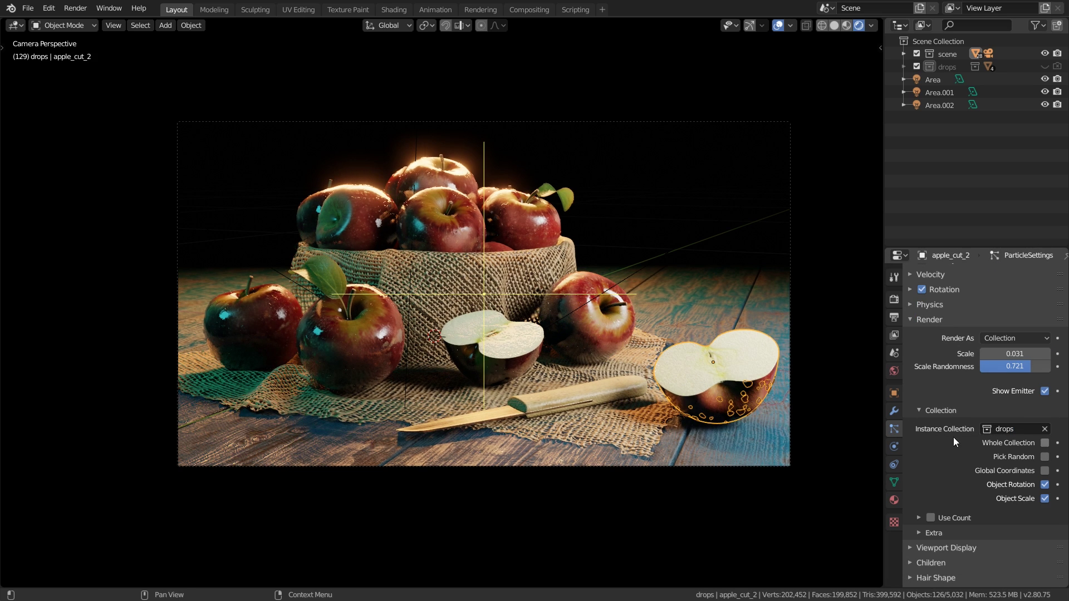
left_click(1011, 425)
left_click(943, 460)
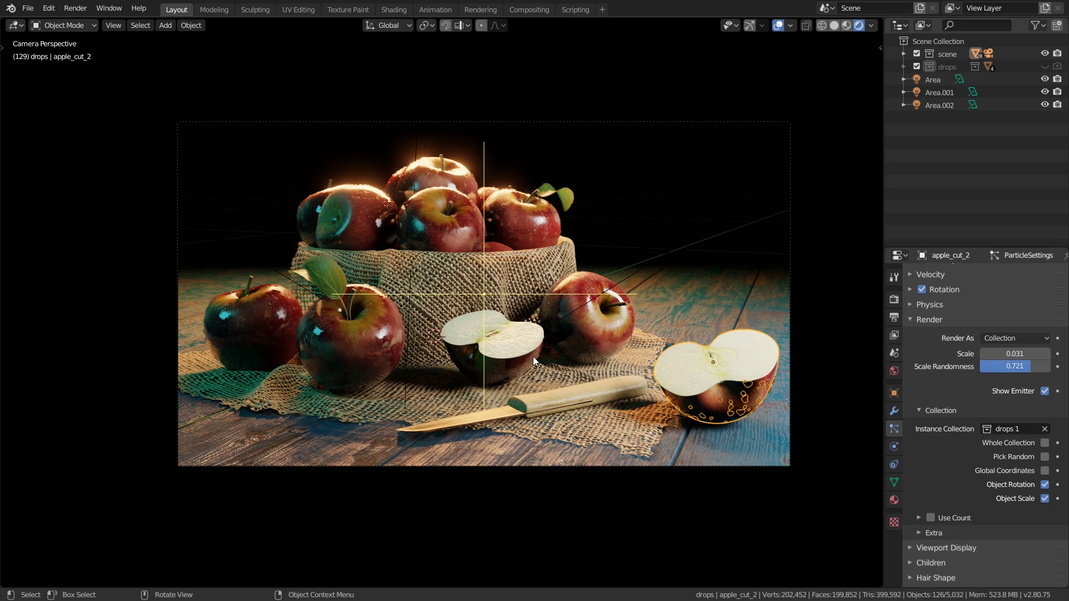
left_click(500, 349)
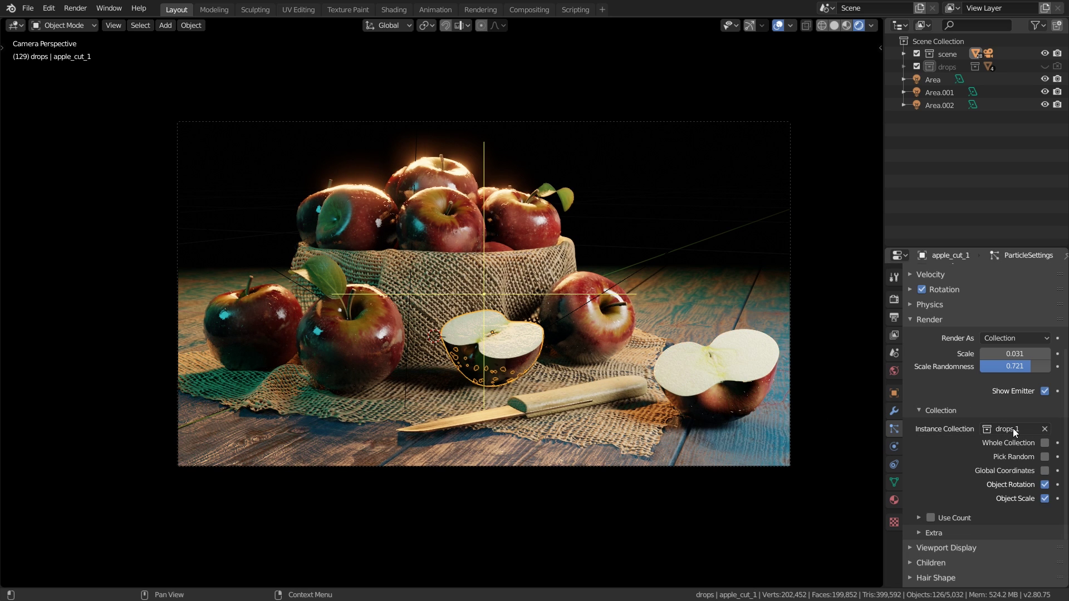
Render the still life and zoom into the result to inspect the drops and knife
left_click(74, 9)
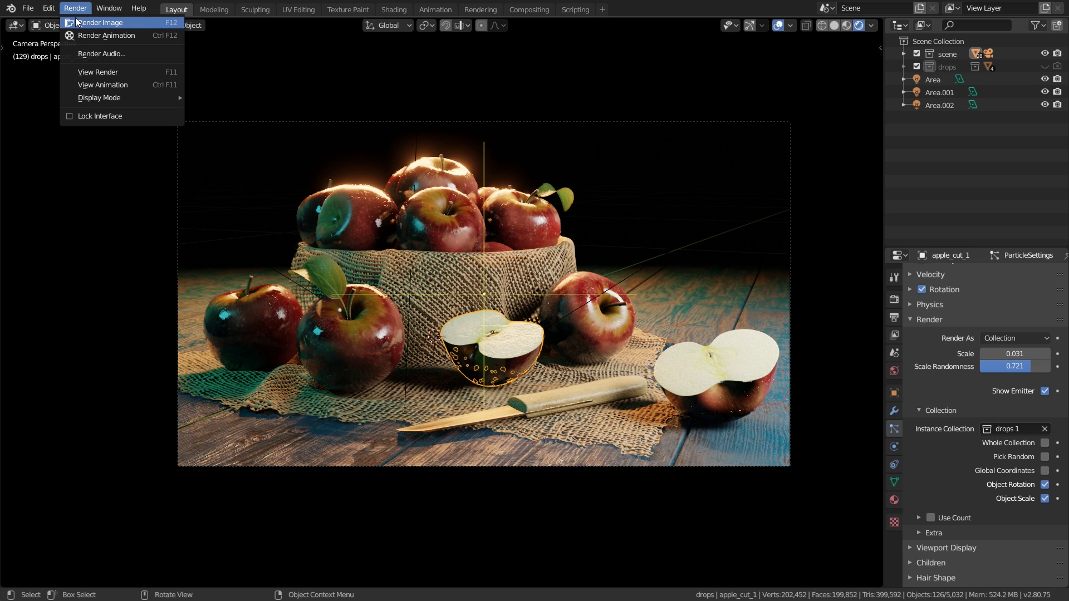
left_click(135, 22)
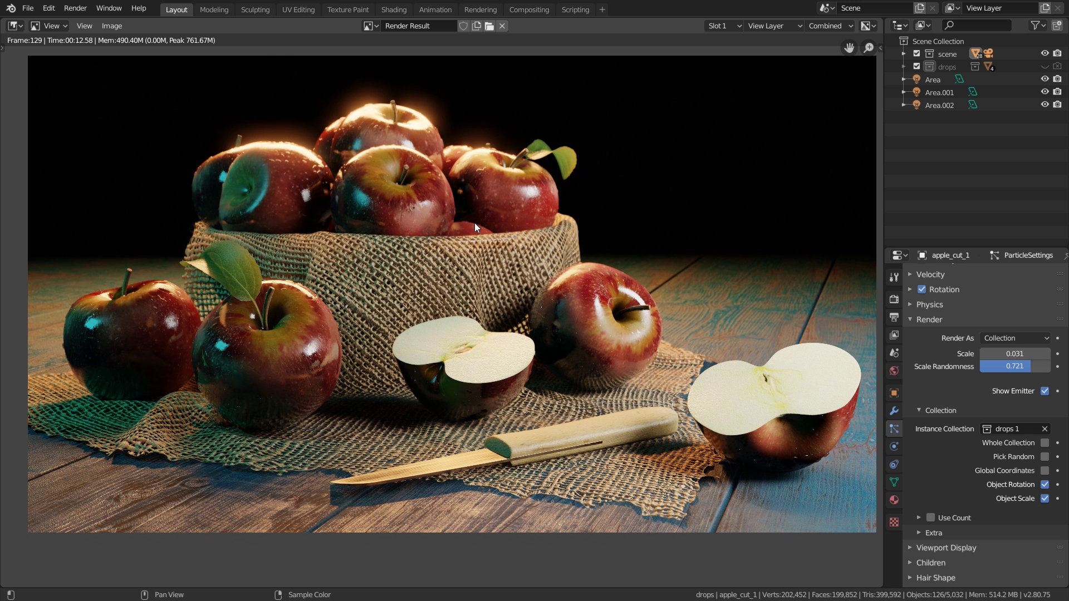
scroll(484, 238, "down", 1)
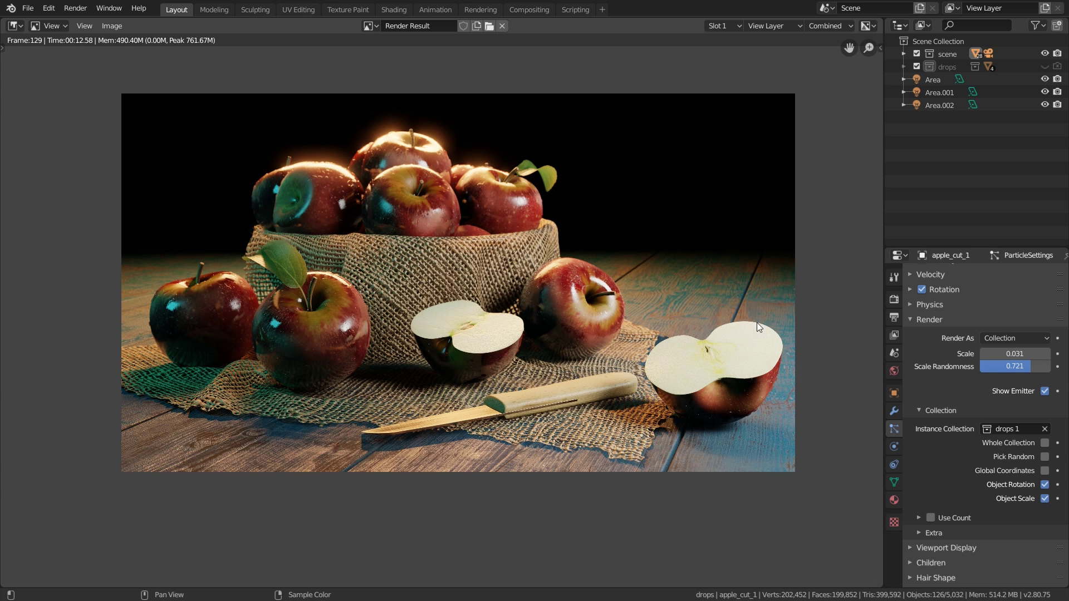
scroll(421, 185, "up", 5)
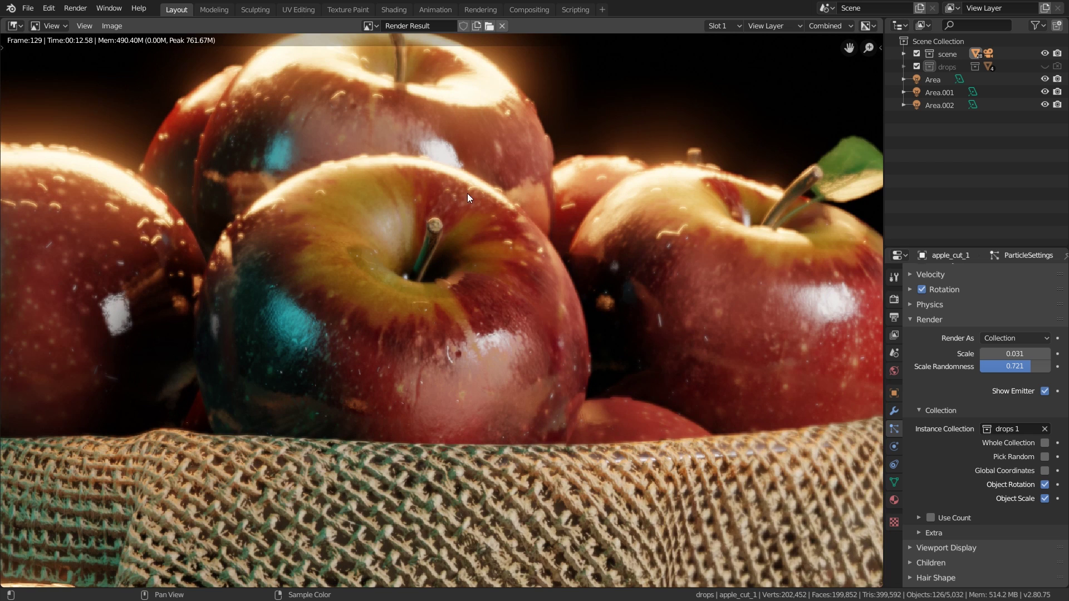
scroll(708, 303, "down", 3)
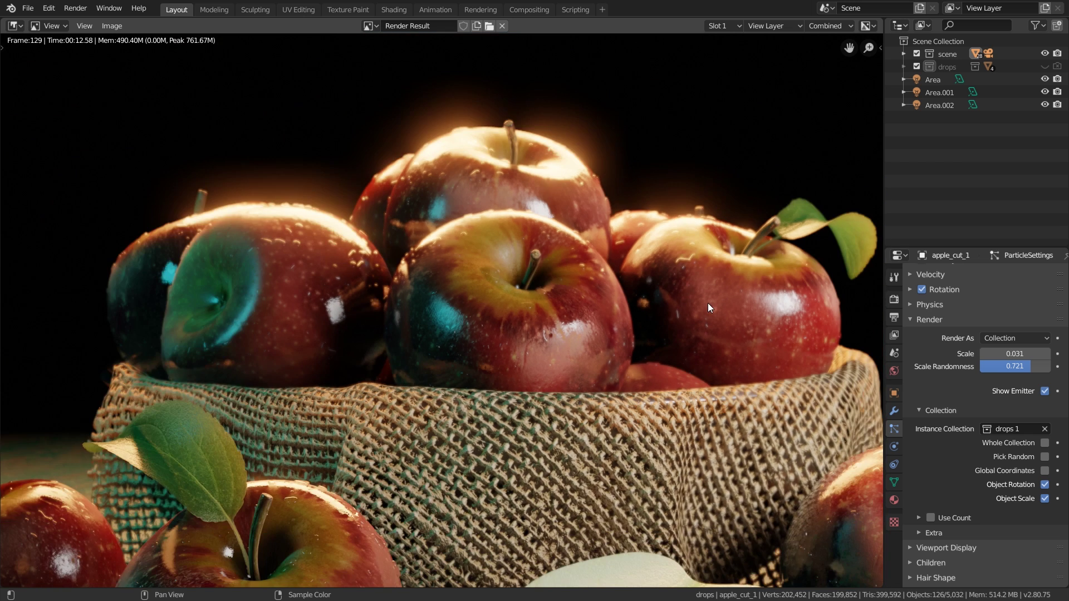
middle_click_drag(708, 303, 600, 209)
scroll(607, 307, "up", 1)
scroll(579, 329, "up", 2)
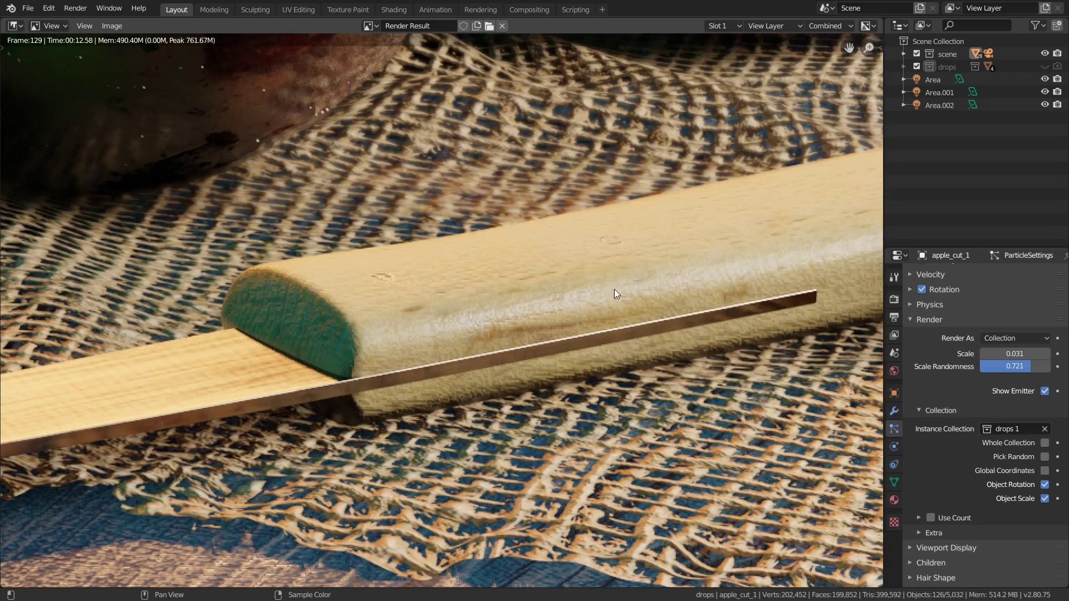
scroll(537, 440, "down", 8)
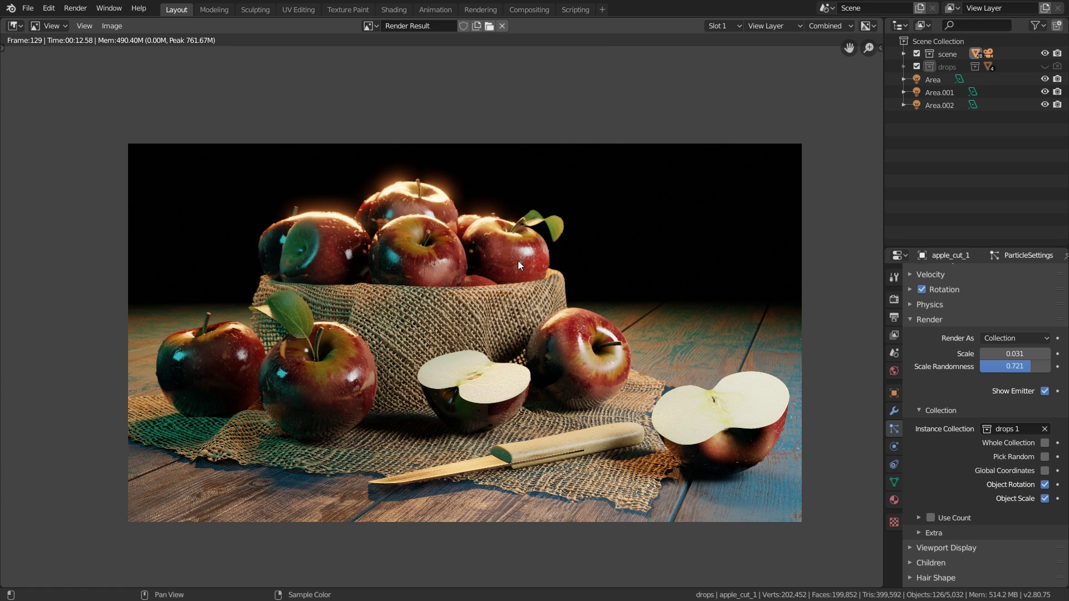
Check the output Dimensions, then show Render Sampling (64 render, 16 viewport samples)
left_click(891, 315)
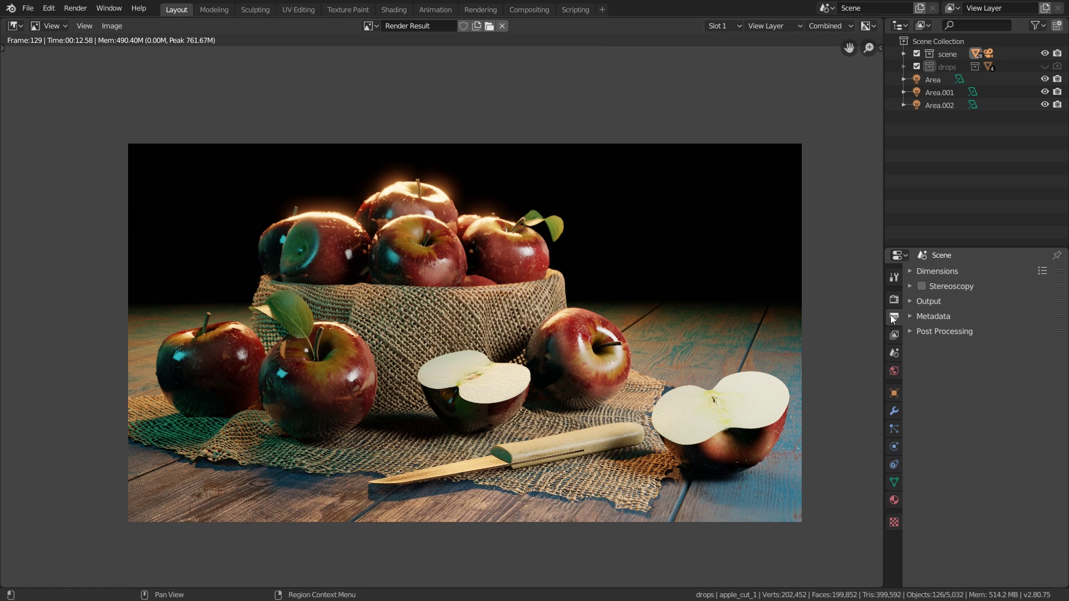
left_click(910, 273)
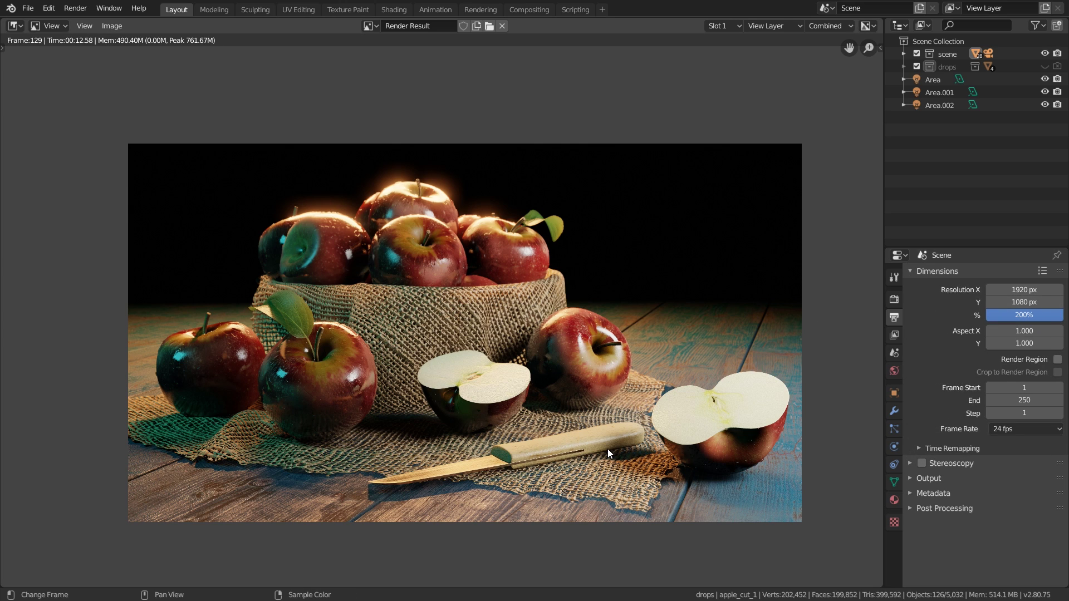
left_click(894, 299)
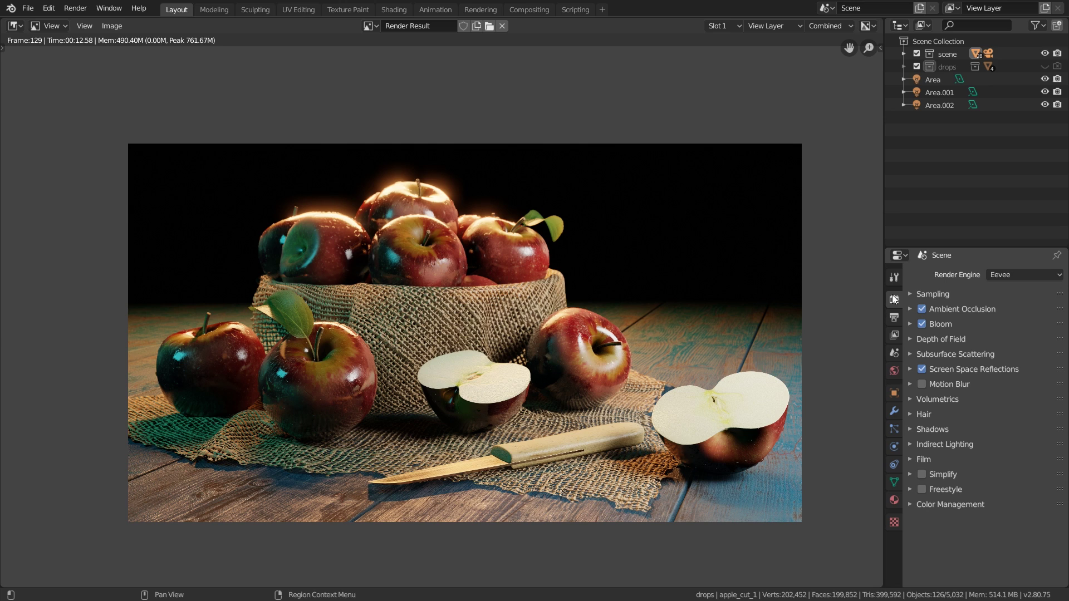
left_click(933, 294)
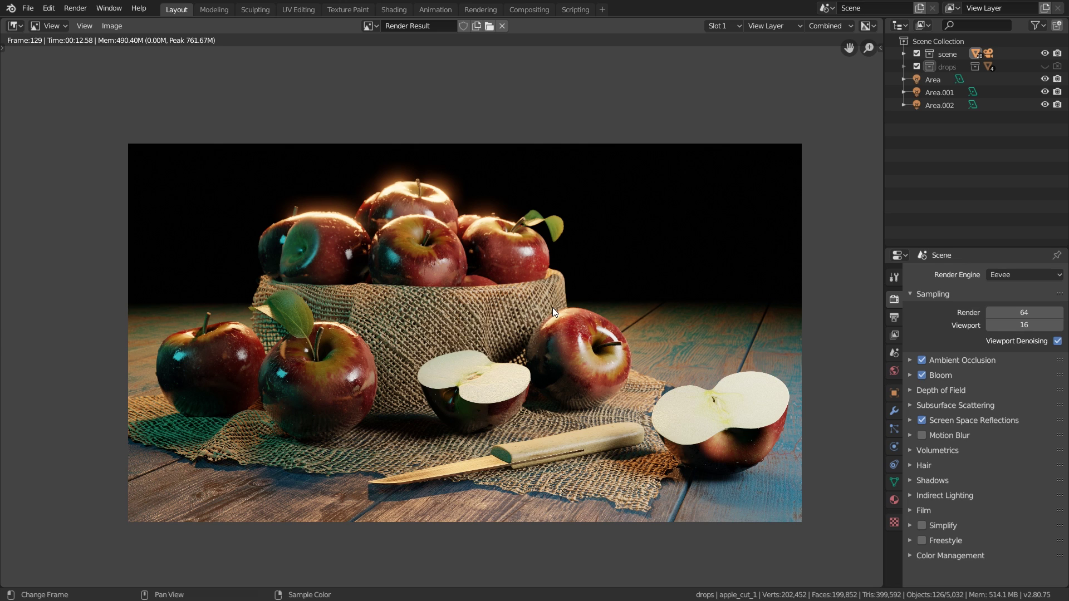
Begin saving the render with Image > Save As, targeting the rend folder as apple_scene_01
left_click(112, 26)
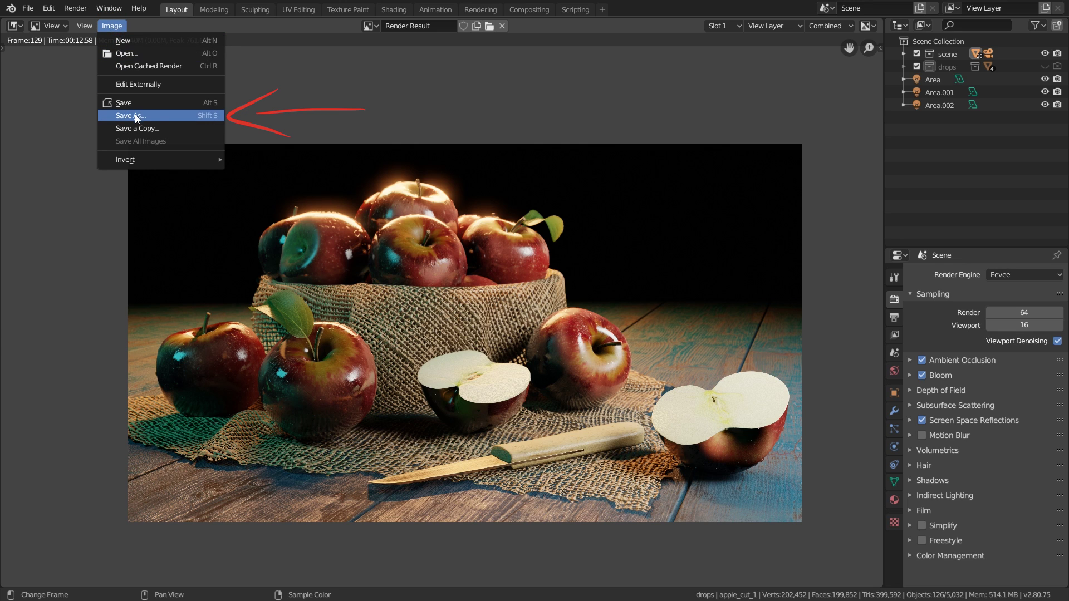
left_click(206, 118)
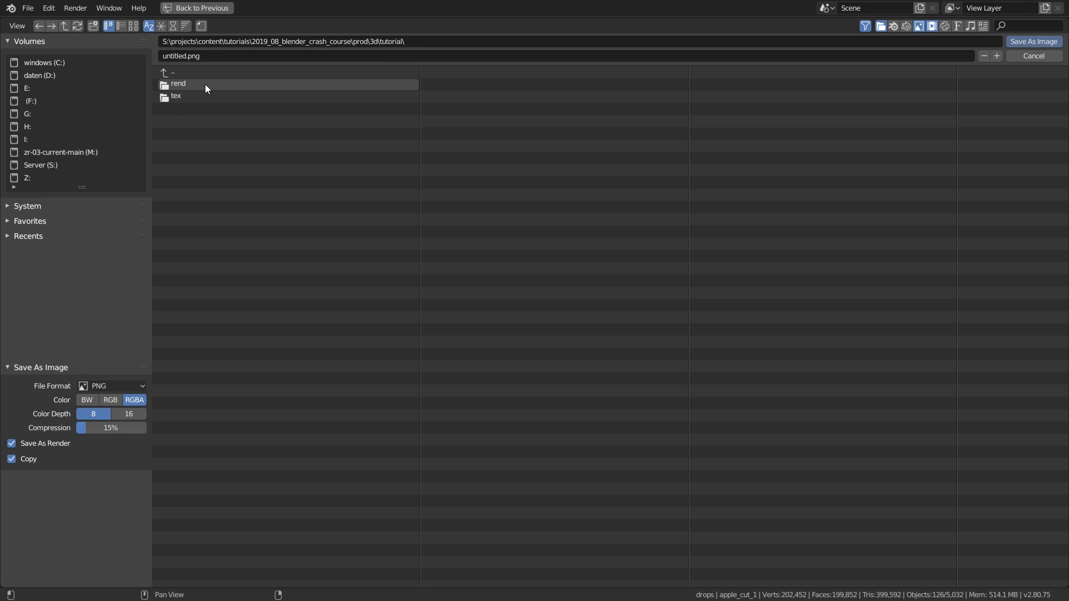
double_click(171, 84)
left_click(216, 55)
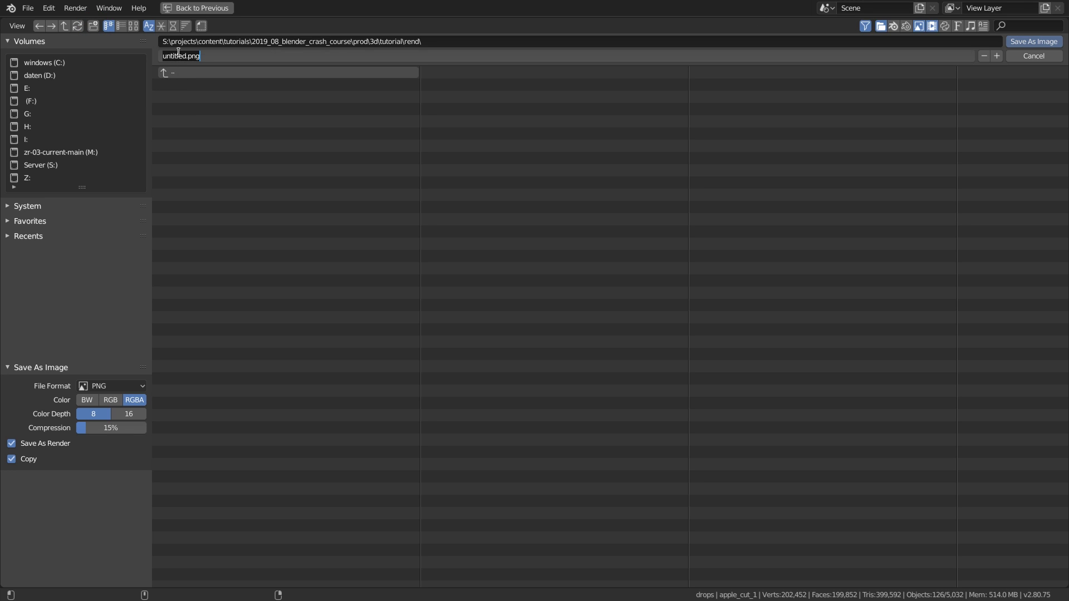
type("apple_scene_01")
key("Return")
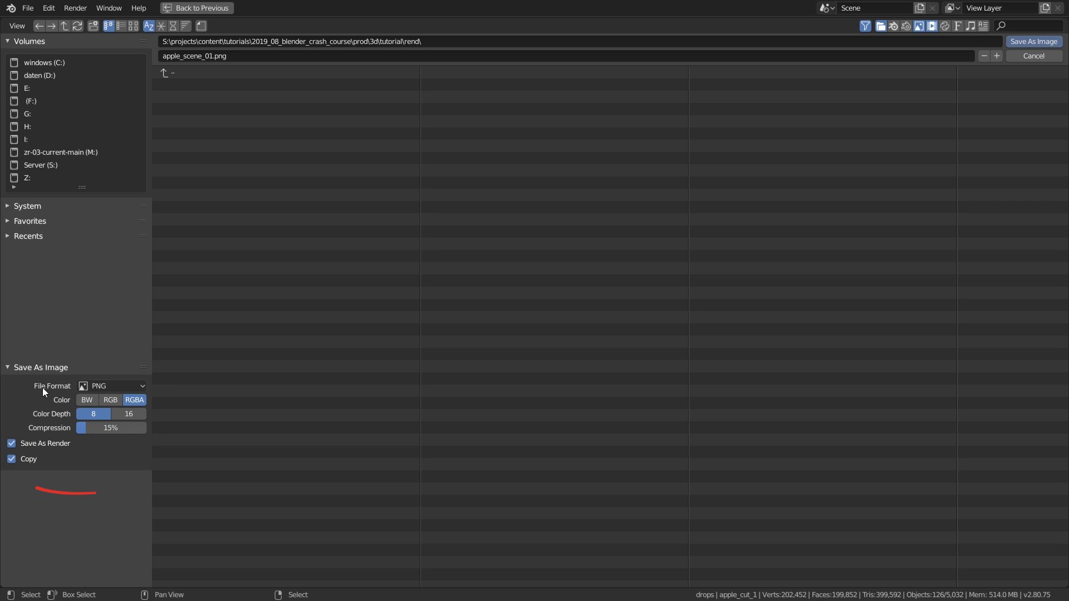
Save apple_scene_01.png as an RGB PNG with 16-bit colour depth
left_click(97, 387)
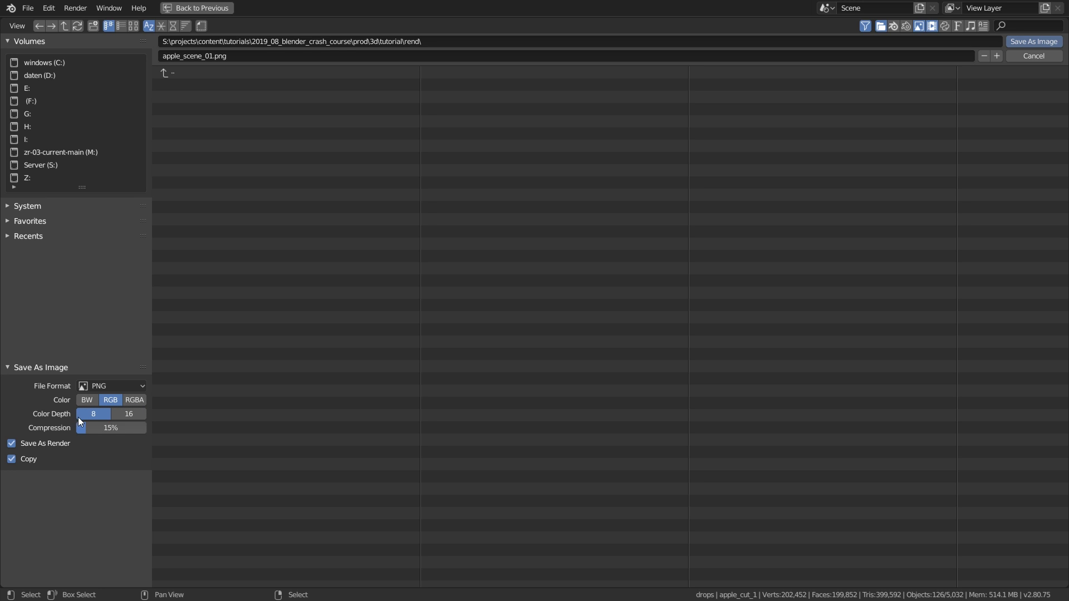
left_click(129, 414)
left_click(103, 415)
left_click(132, 416)
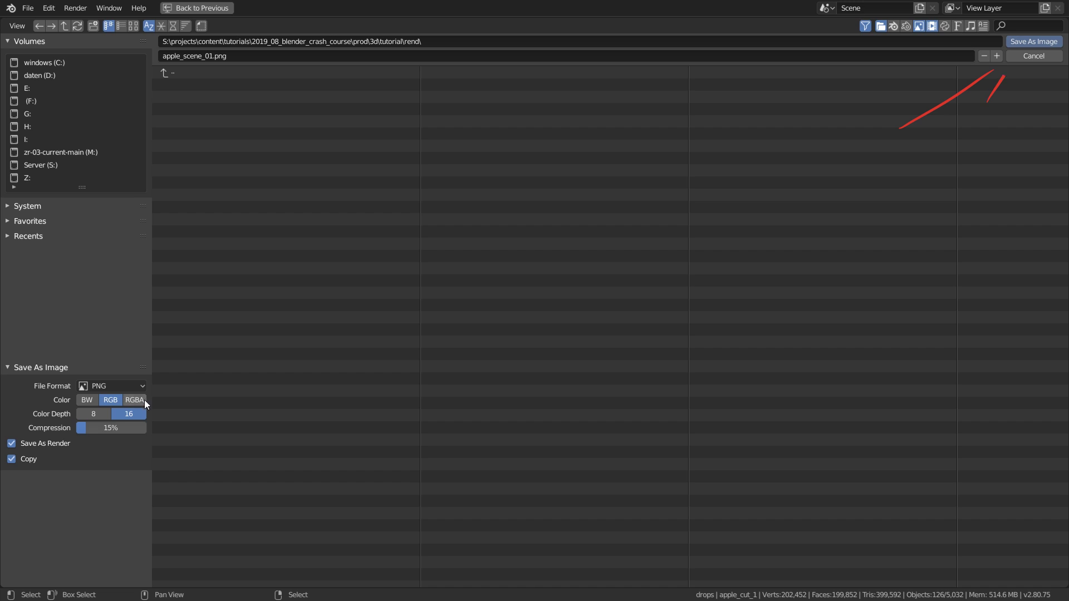
left_click(1036, 41)
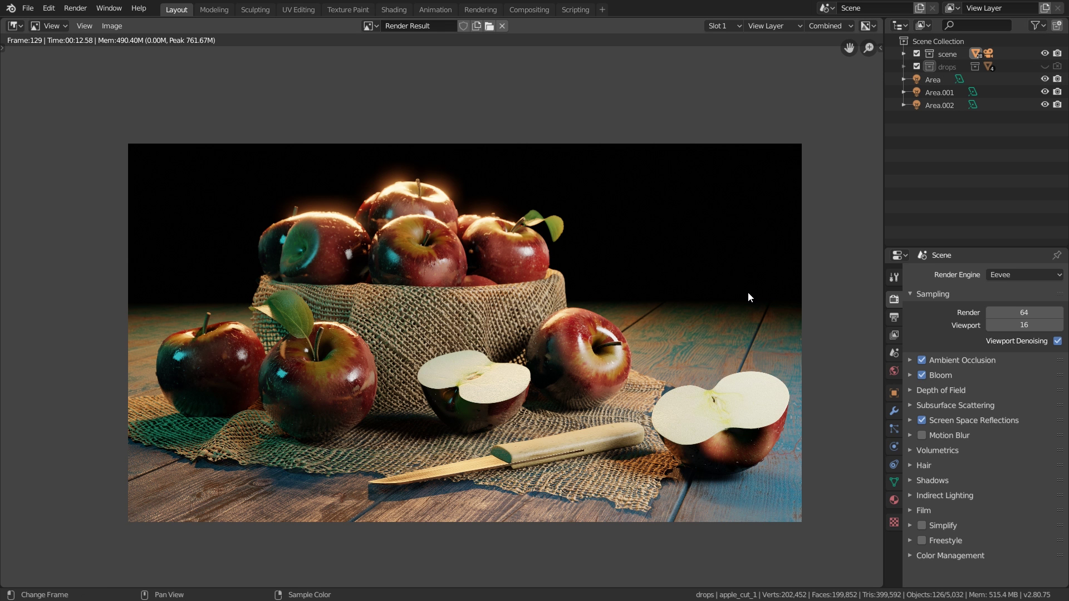
Close the render window and view the saved apple_scene_01.png maximized in Windows Photos
key("Escape")
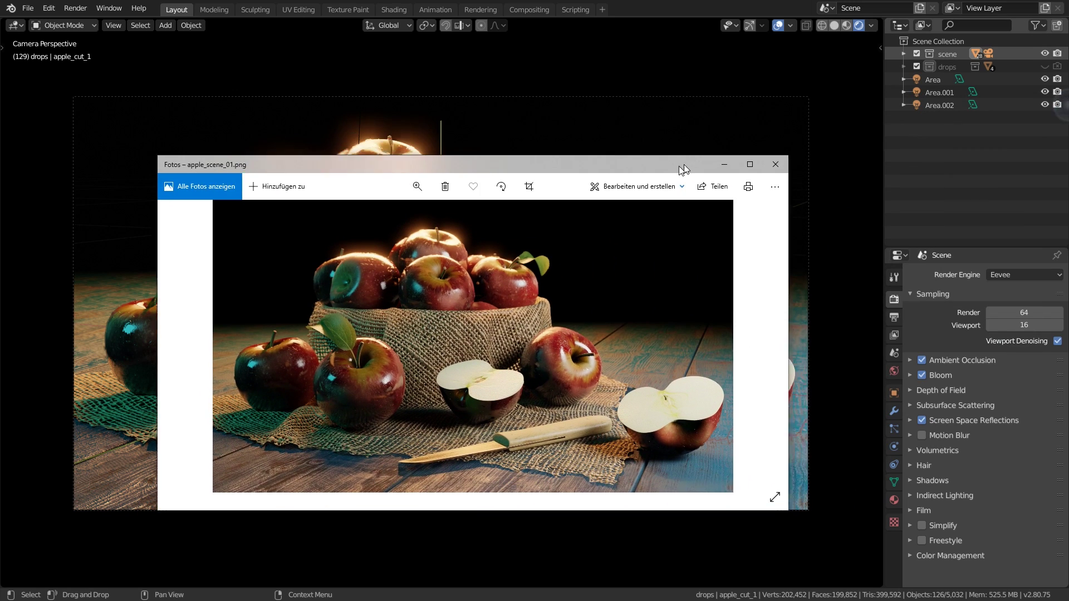
left_click_drag(684, 151, 713, 115)
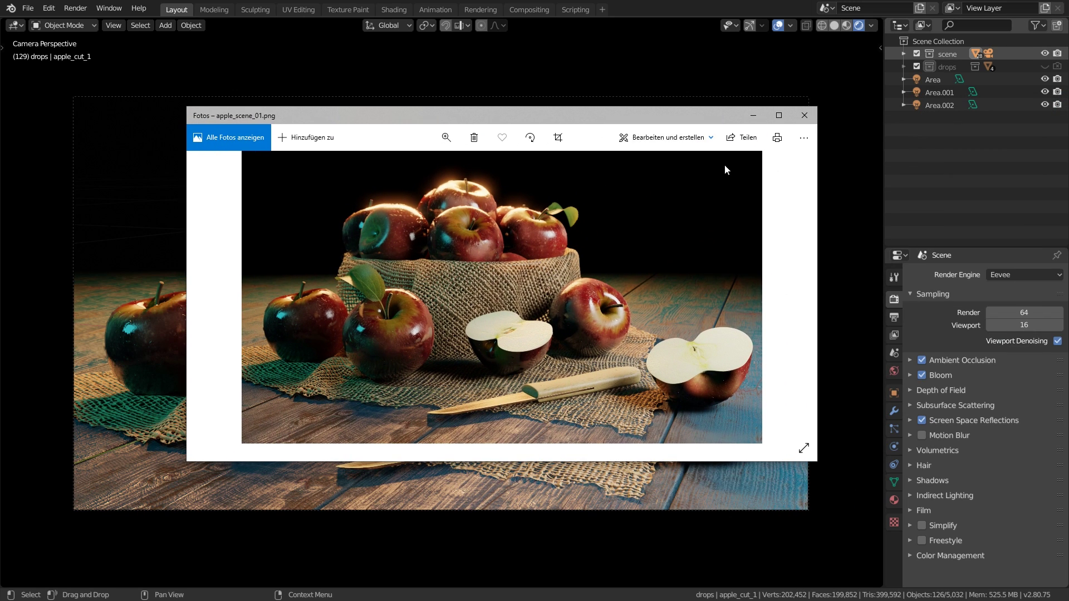
double_click(510, 116)
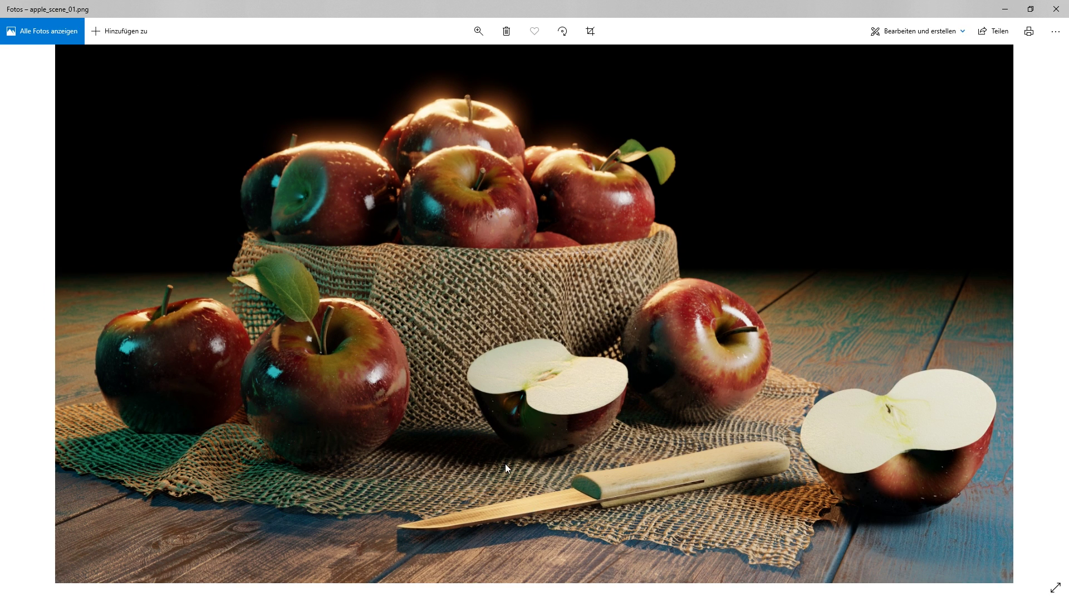
scroll(338, 413, "up", 5)
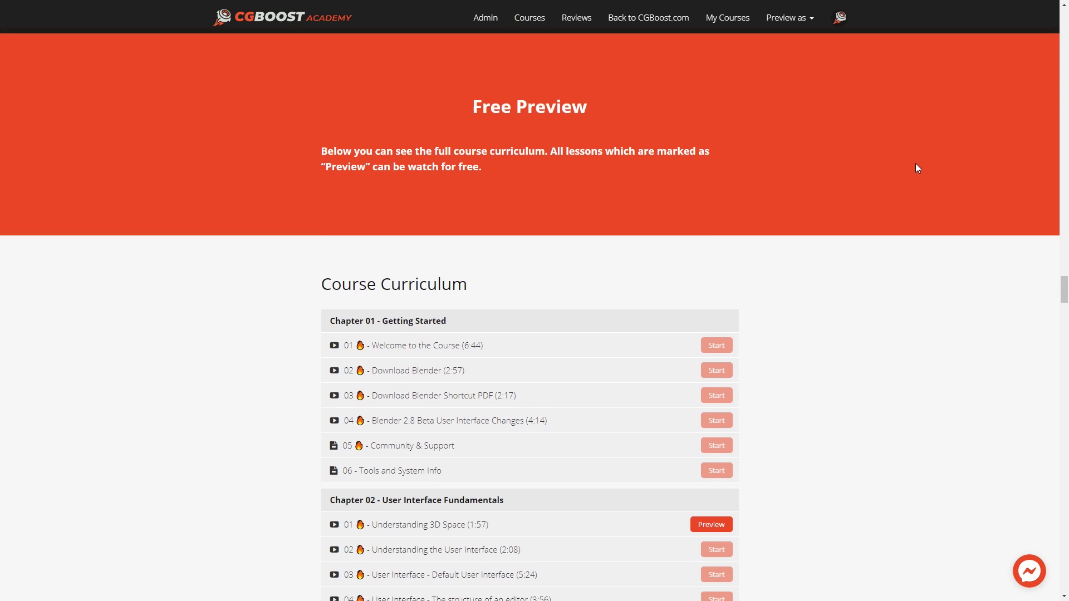
Open lecture 10 Navigation - Rotate, Pan and Zoom and play its video
left_click(483, 321)
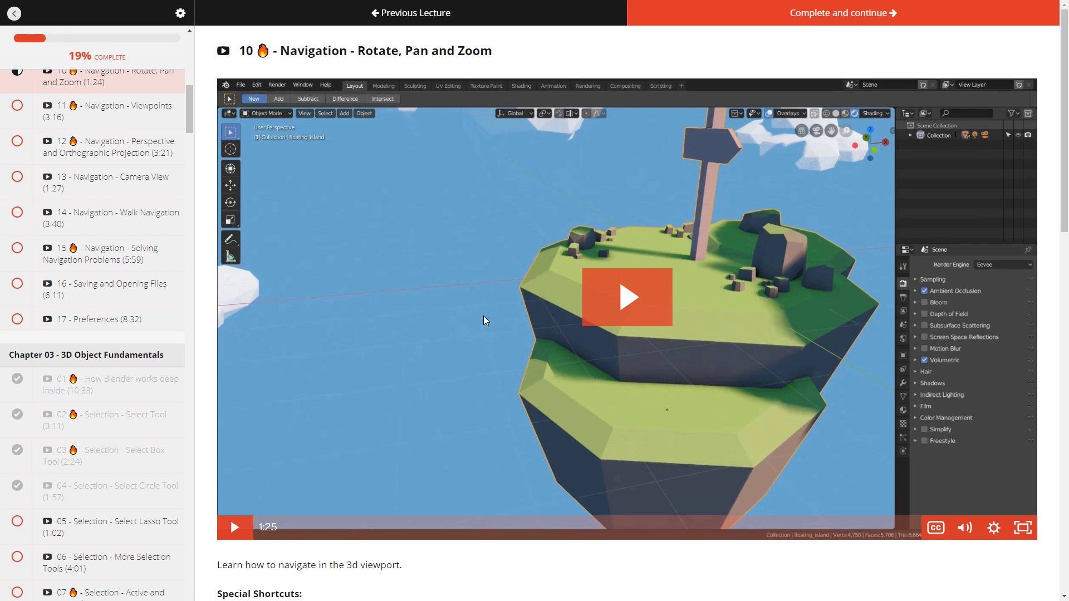
left_click(661, 310)
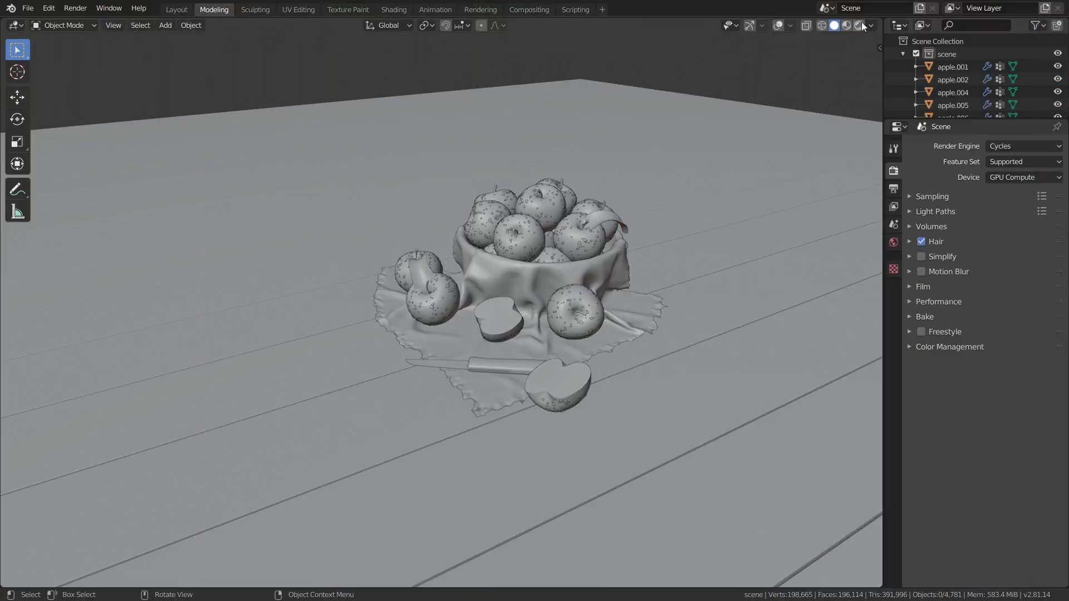
In Shading, darken the water drops' Transparent BSDF colour to a light grey
left_click(843, 25)
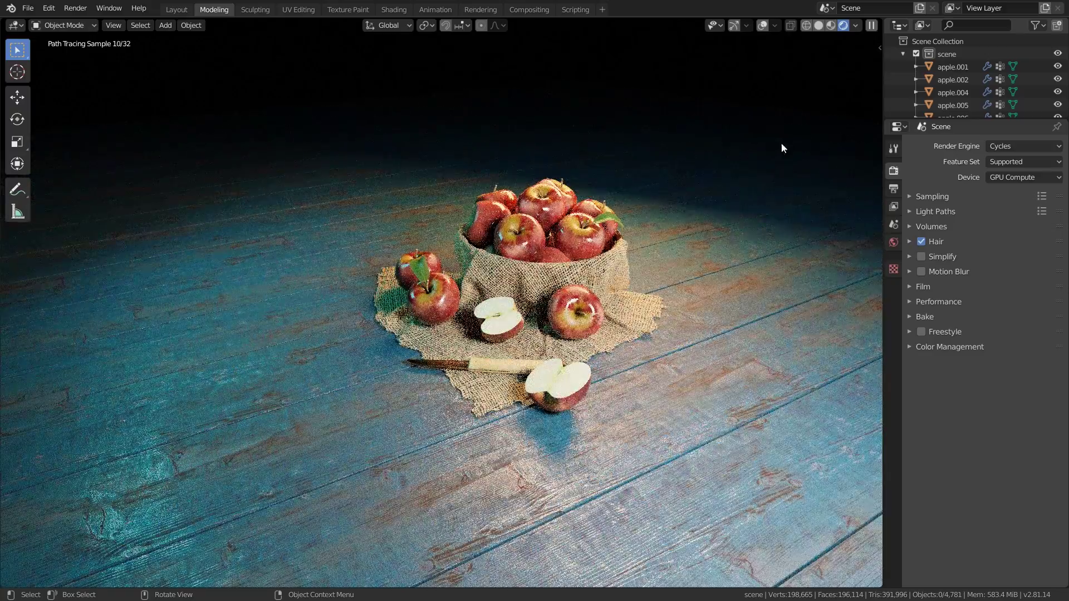
scroll(612, 268, "up", 3)
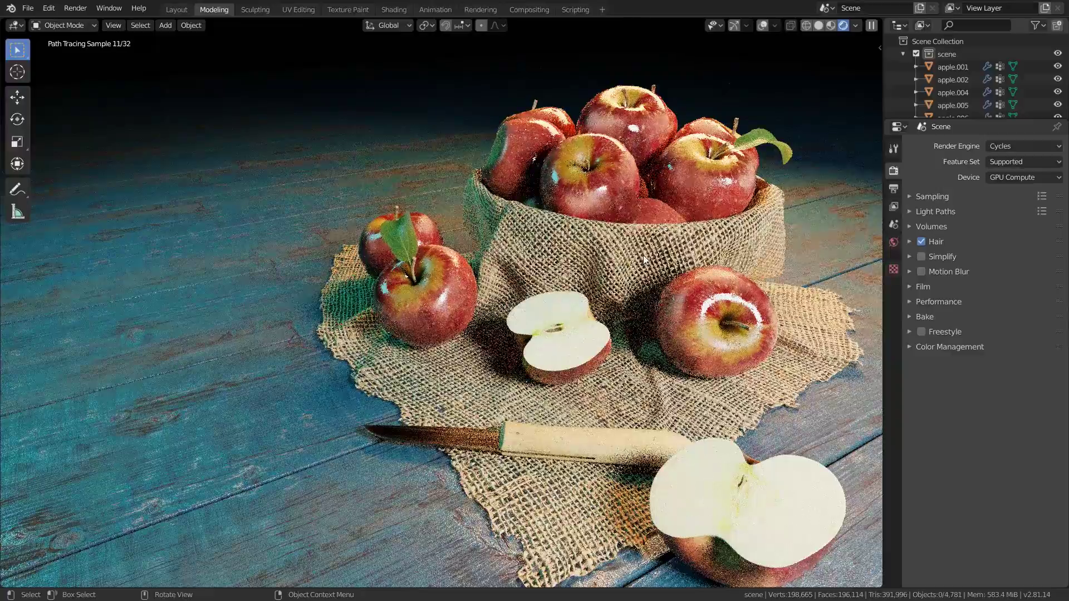
mouse_move(644, 255)
middle_mouse_down()
mouse_move(711, 246)
mouse_move(696, 232)
middle_mouse_up()
scroll(693, 229, "up", 4)
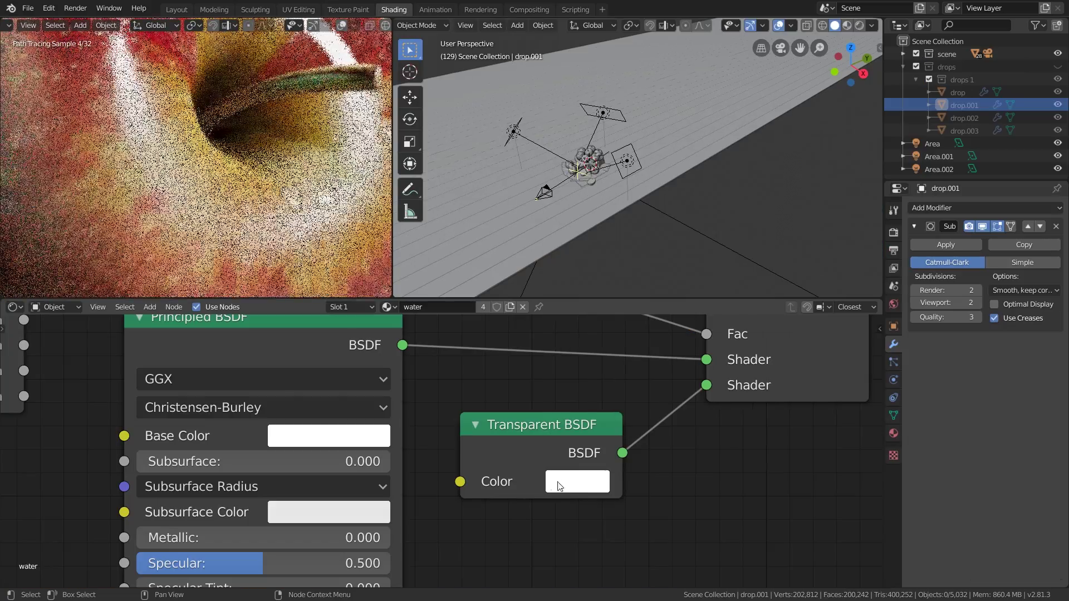
left_click(568, 486)
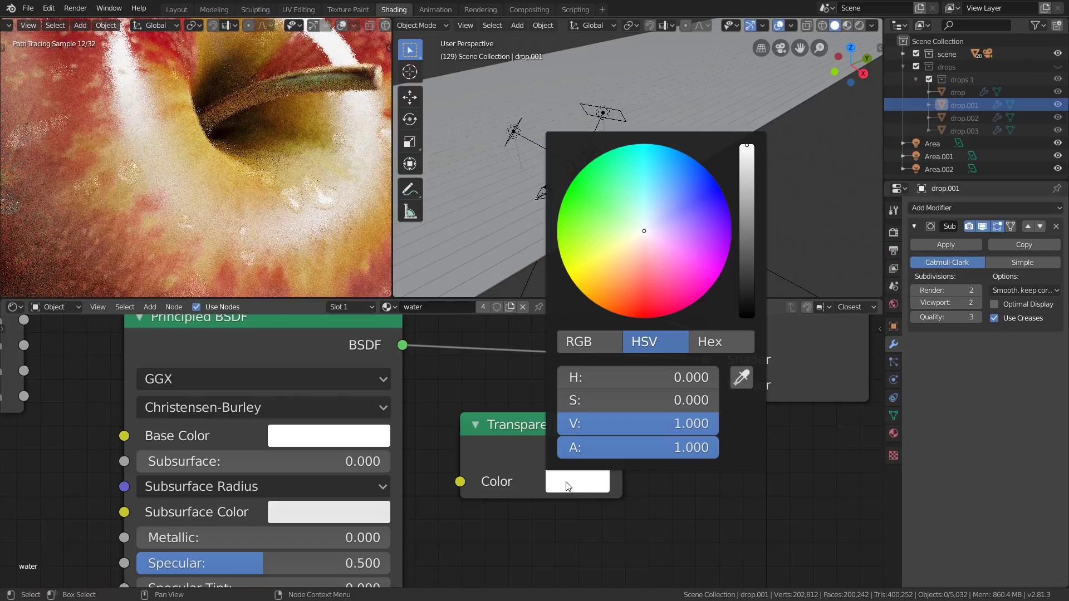
mouse_move(750, 163)
left_mouse_down()
mouse_move(747, 231)
mouse_move(748, 159)
left_mouse_up()
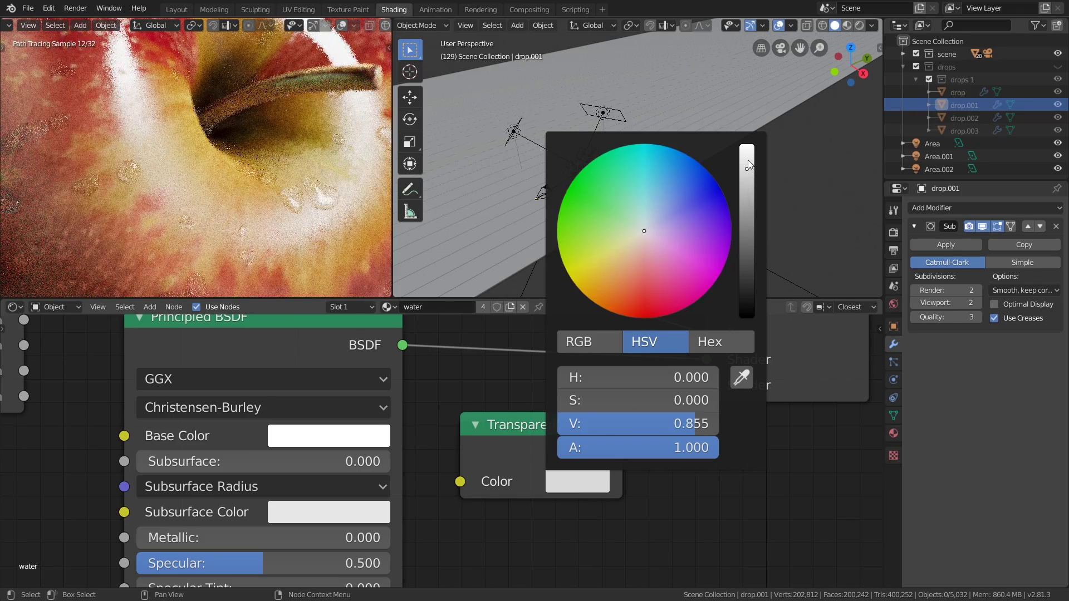
Render the frame with F12 and inspect the denoised apple render up close
key("F12")
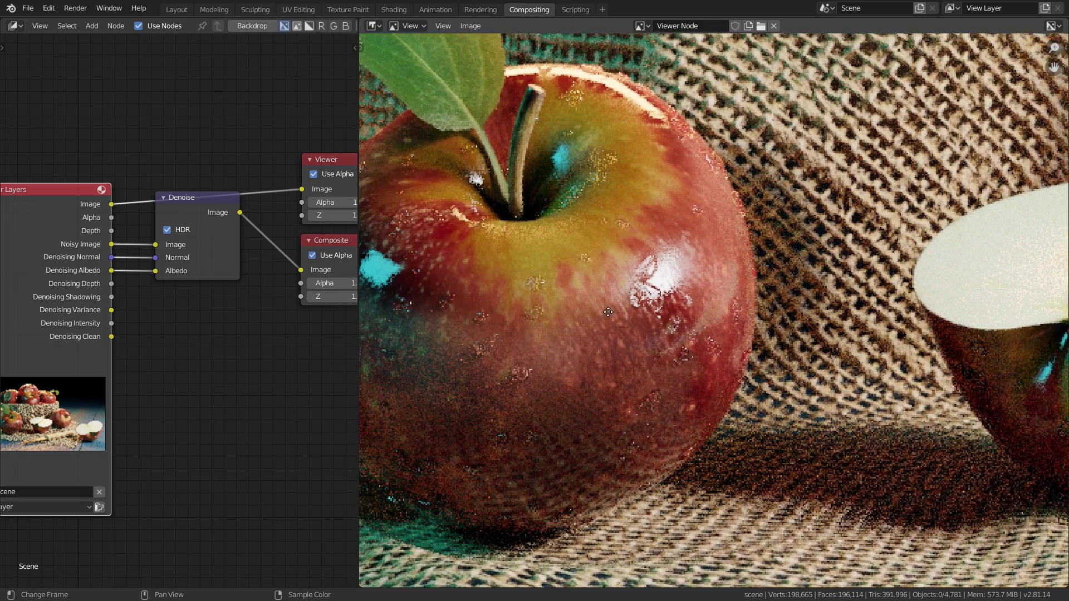
middle_click_drag(698, 328, 763, 337)
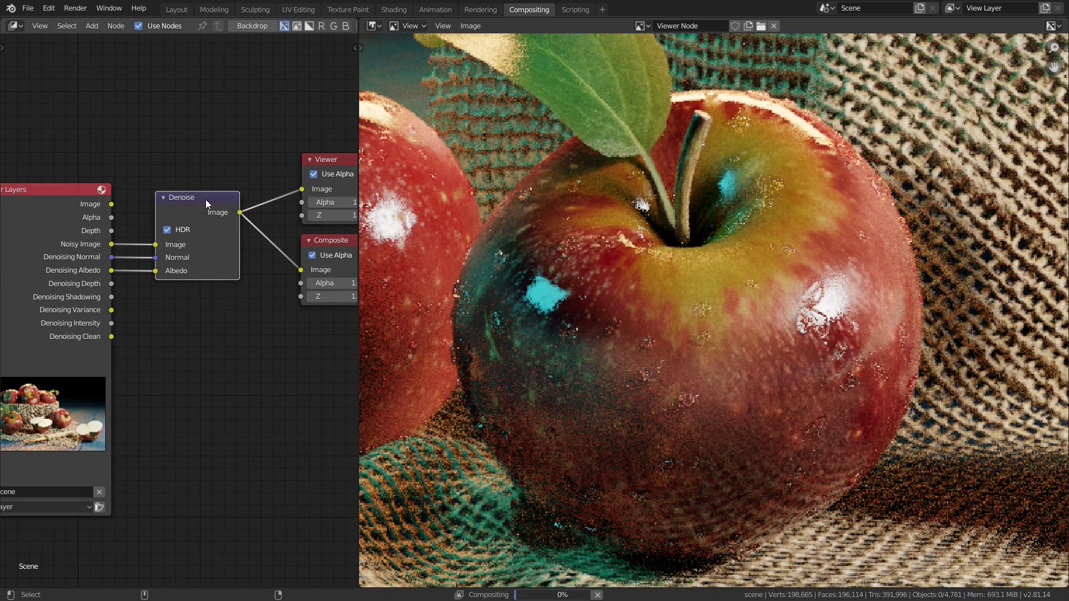
scroll(710, 455, "up", 1)
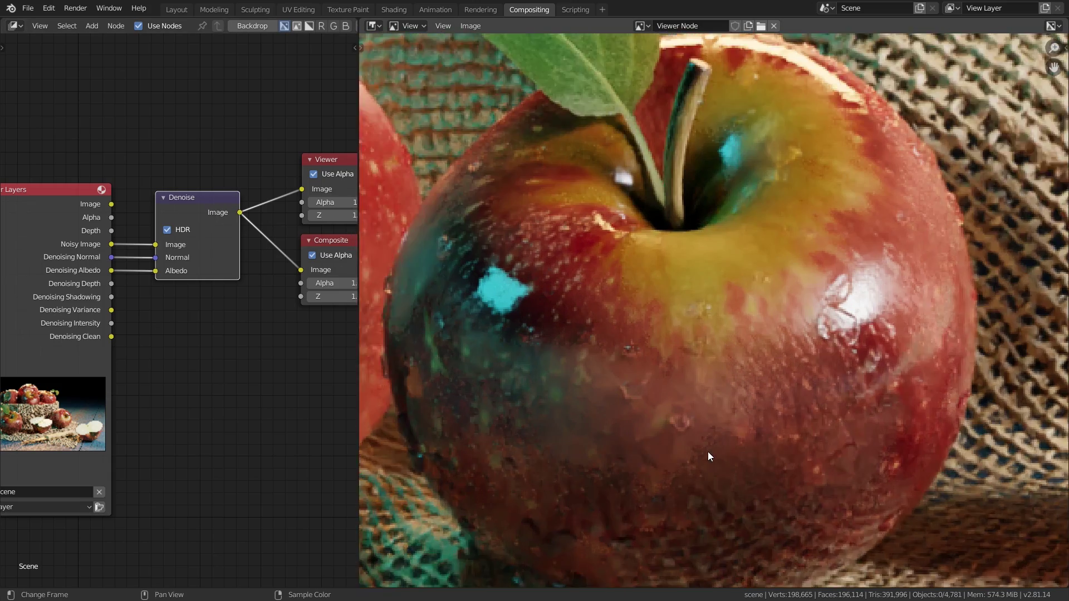
scroll(710, 455, "up", 2)
middle_click_drag(783, 444, 681, 360, "ctrl")
scroll(818, 202, "down", 10)
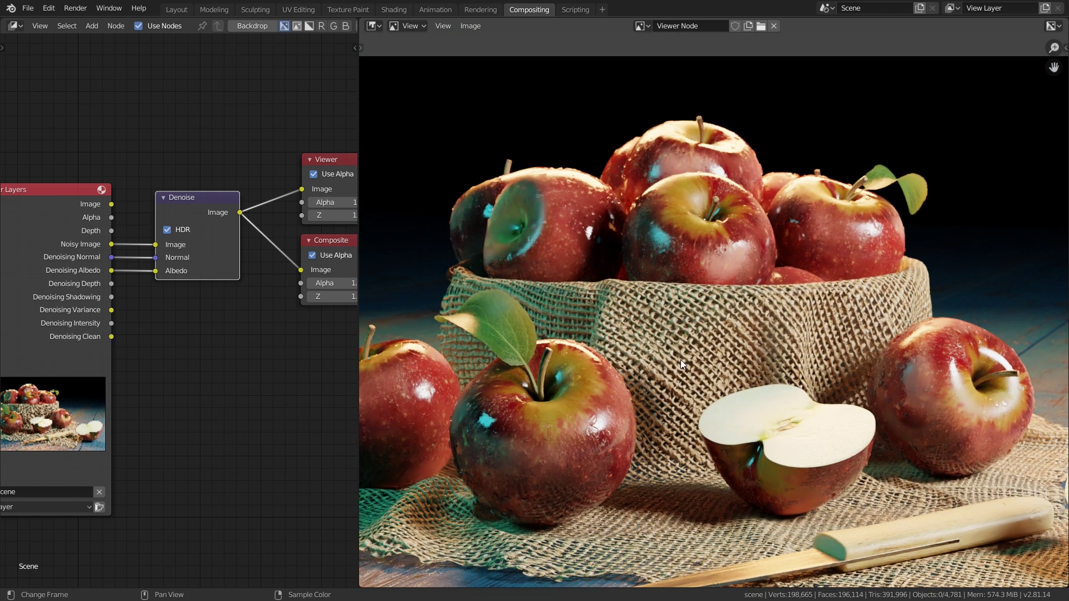